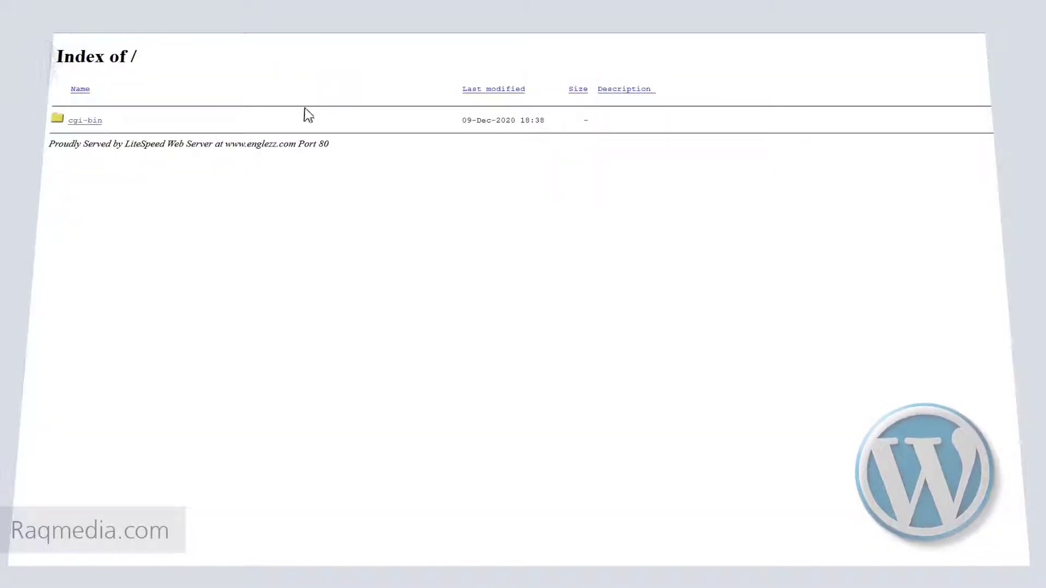
{"action": "mouse_move", "coordinate": [763, 38]}
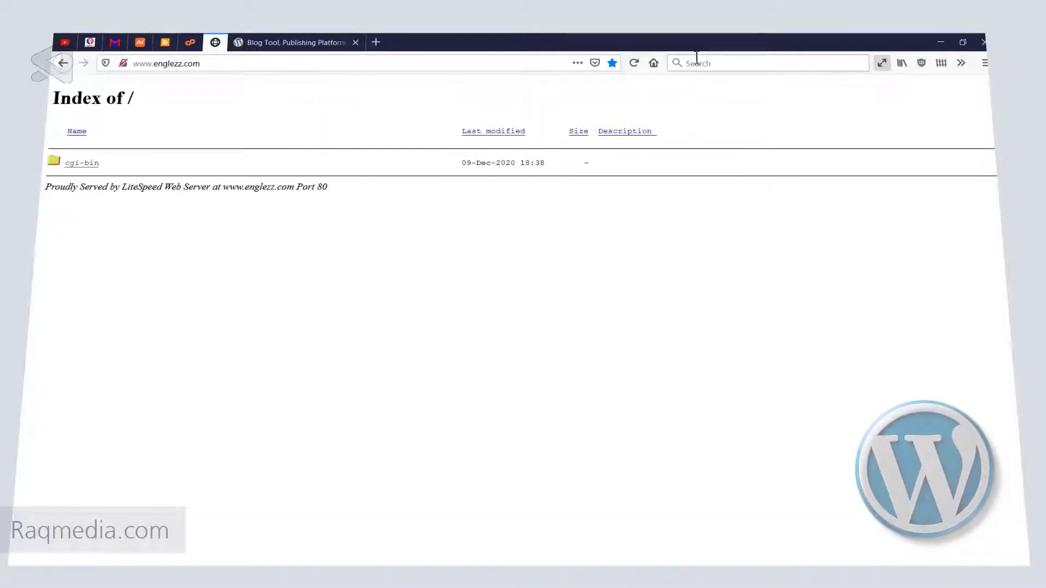
{"action": "left_click", "coordinate": [635, 65]}
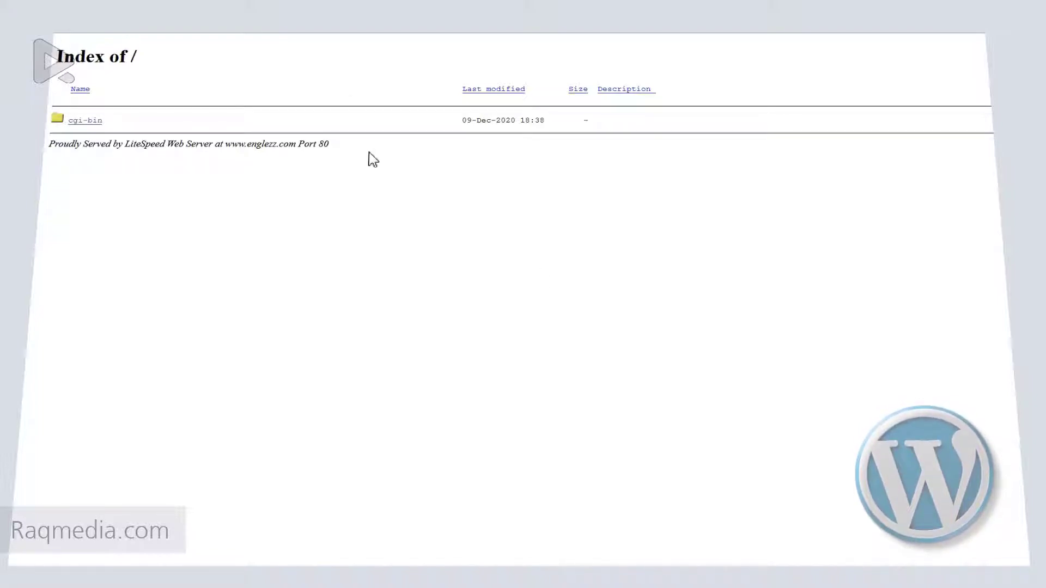
Go to the WordPress.org home page and open its Get WordPress download page
{"action": "mouse_move", "coordinate": [583, 32]}
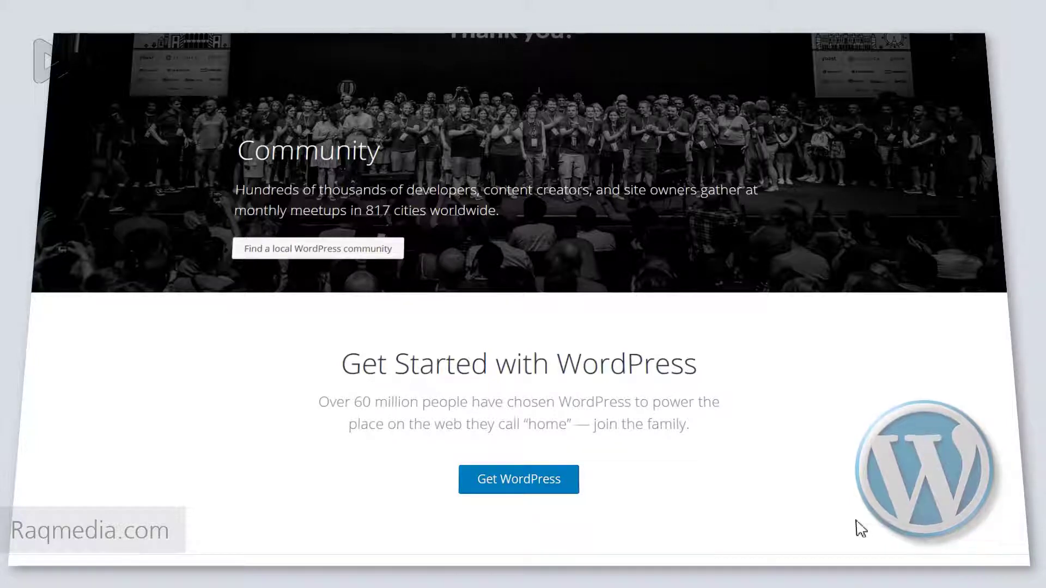
{"action": "scroll", "coordinate": [754, 521], "scroll_direction": "down", "scroll_amount": 3}
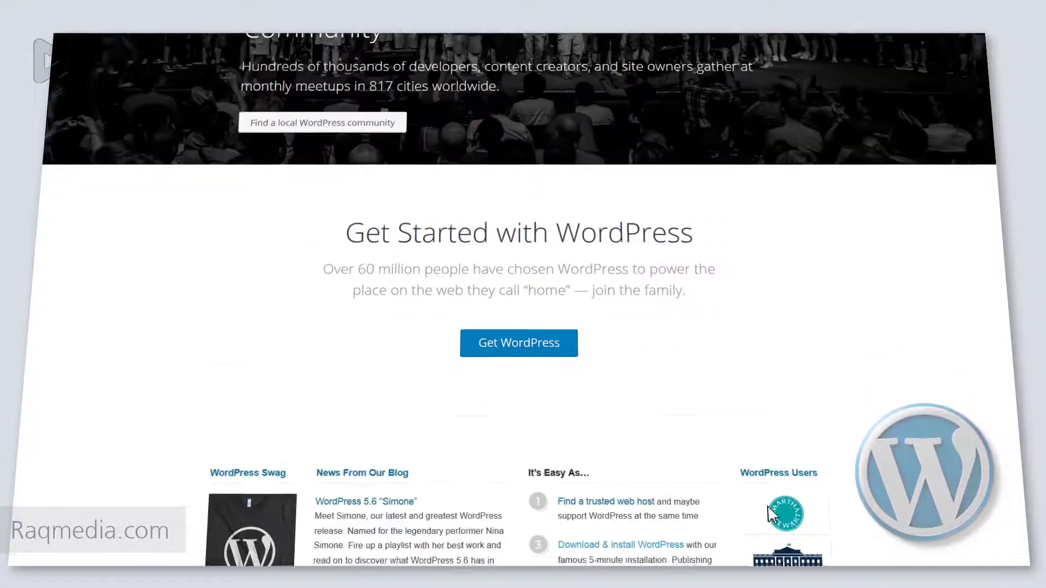
{"action": "scroll", "coordinate": [954, 474], "scroll_direction": "down", "scroll_amount": 2}
{"action": "scroll", "coordinate": [954, 474], "scroll_direction": "up", "scroll_amount": 5}
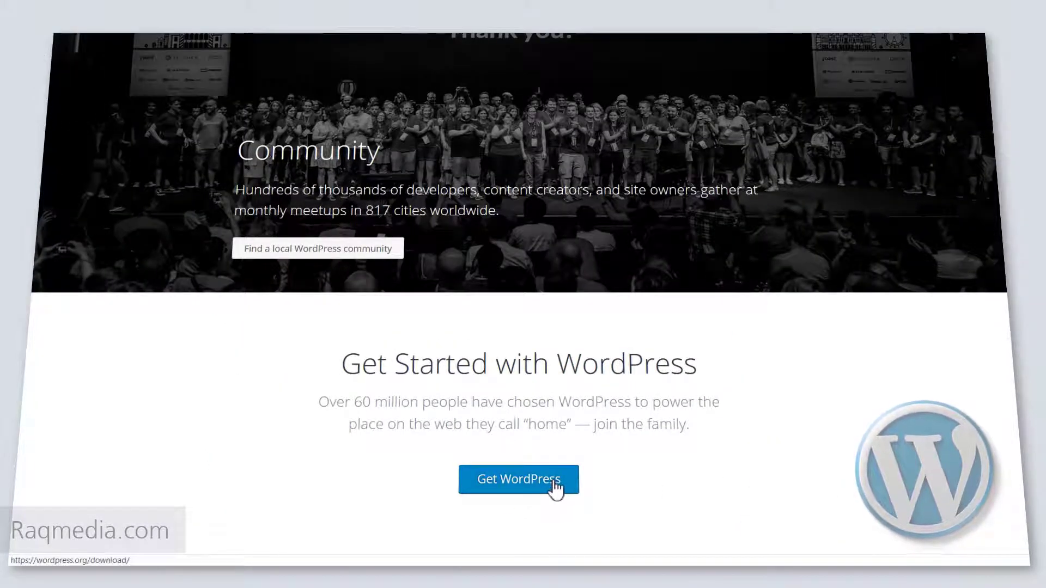
{"action": "left_click", "coordinate": [554, 483]}
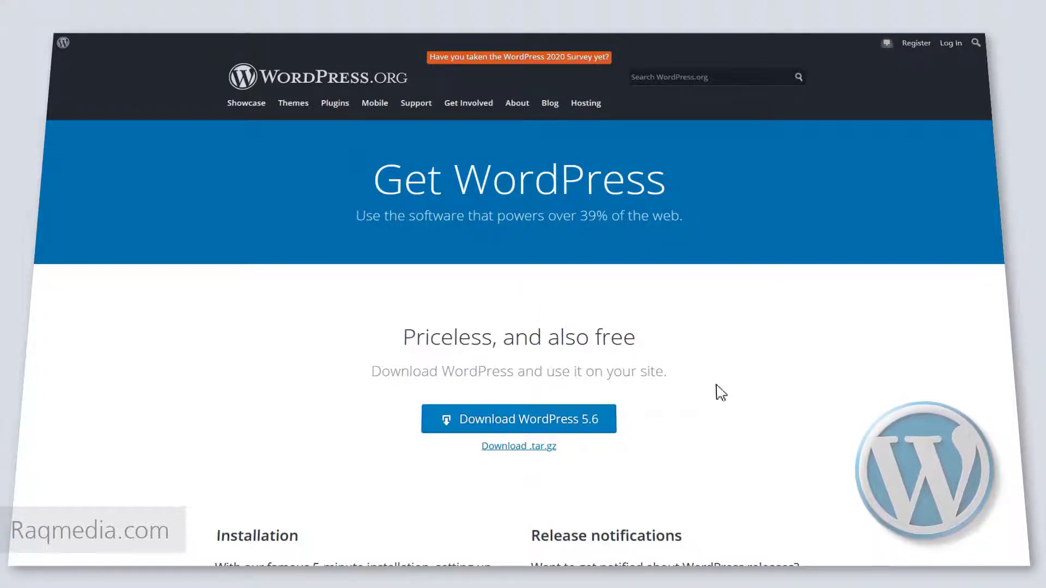
Download the WordPress 5.6 zip, adding the duplicate with a numbered file name, and open the folder it was saved in
{"action": "scroll", "coordinate": [720, 392], "scroll_direction": "down", "scroll_amount": 3}
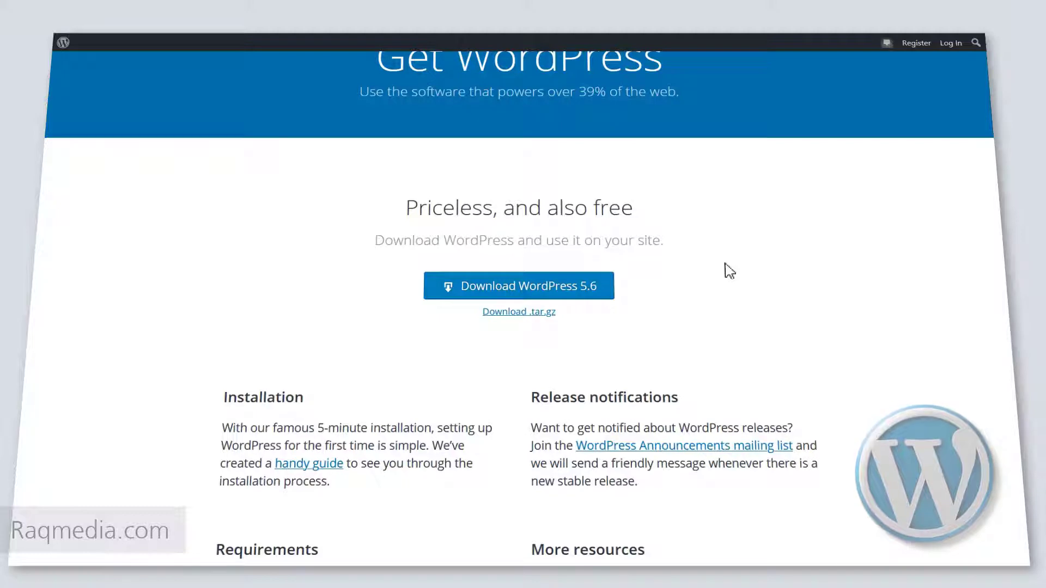
{"action": "left_click", "coordinate": [579, 300]}
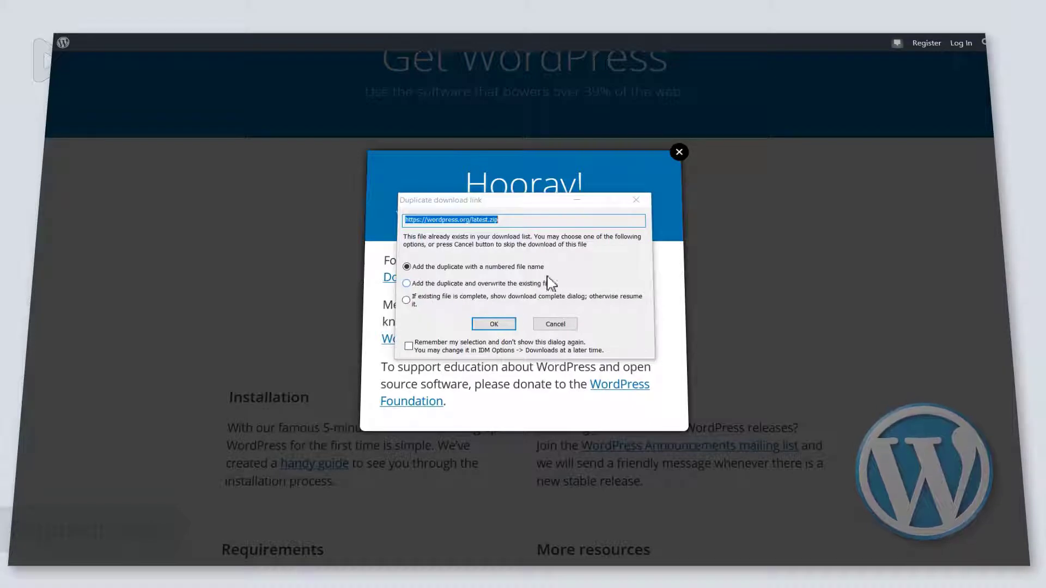
{"action": "left_click", "coordinate": [494, 324]}
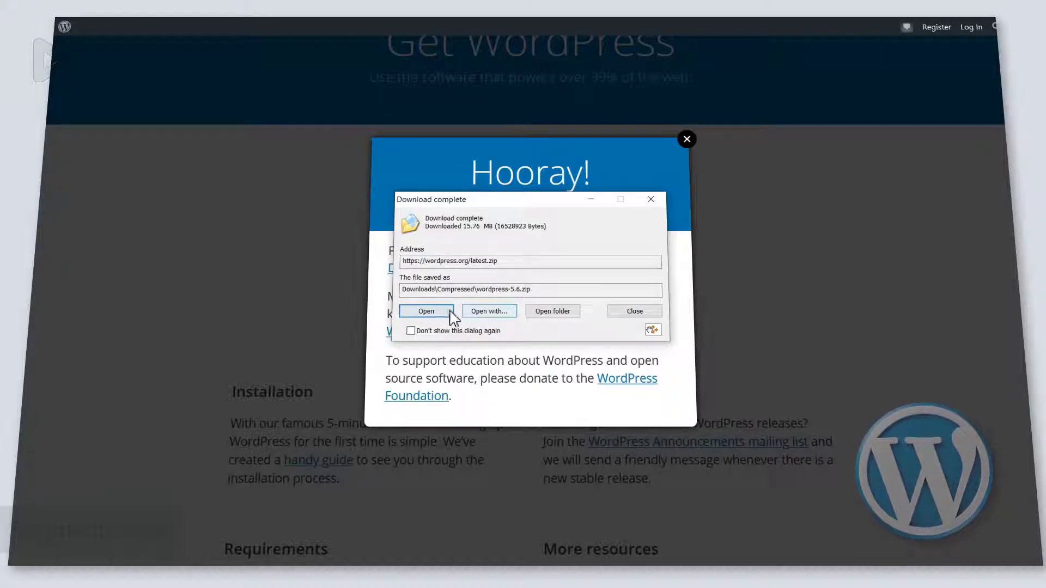
{"action": "left_click", "coordinate": [565, 311]}
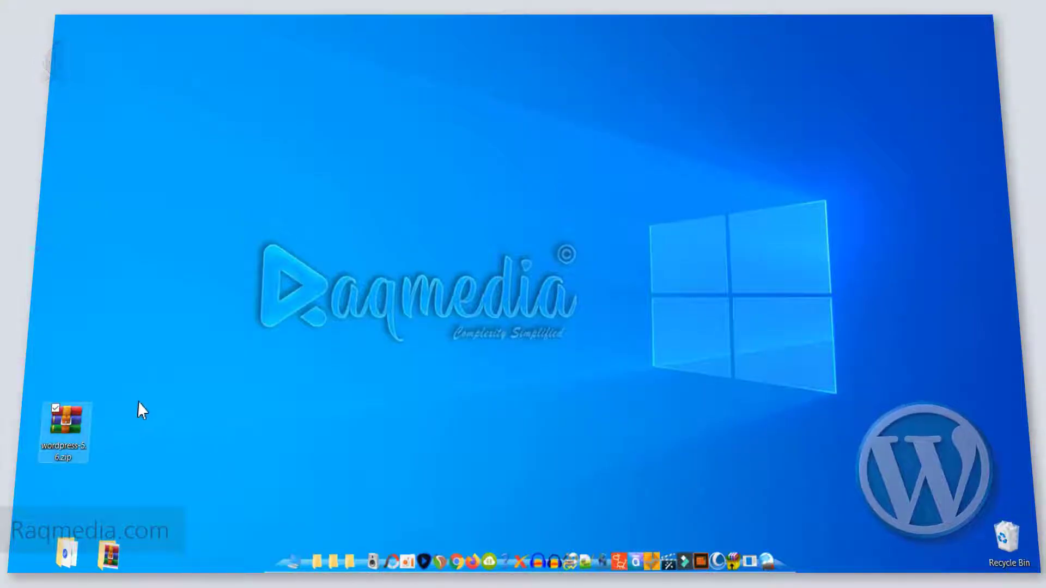
Move the wordpress-5.6.zip archive to an open area of the desktop
{"action": "left_click_drag", "start_coordinate": [66, 431], "coordinate": [98, 364]}
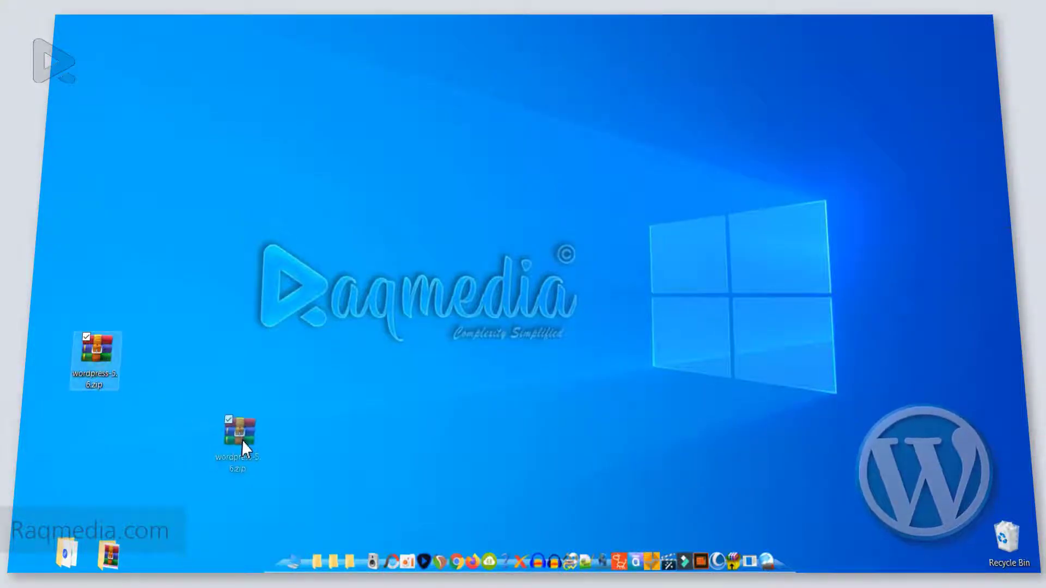
{"action": "left_click_drag", "start_coordinate": [243, 441], "coordinate": [243, 442]}
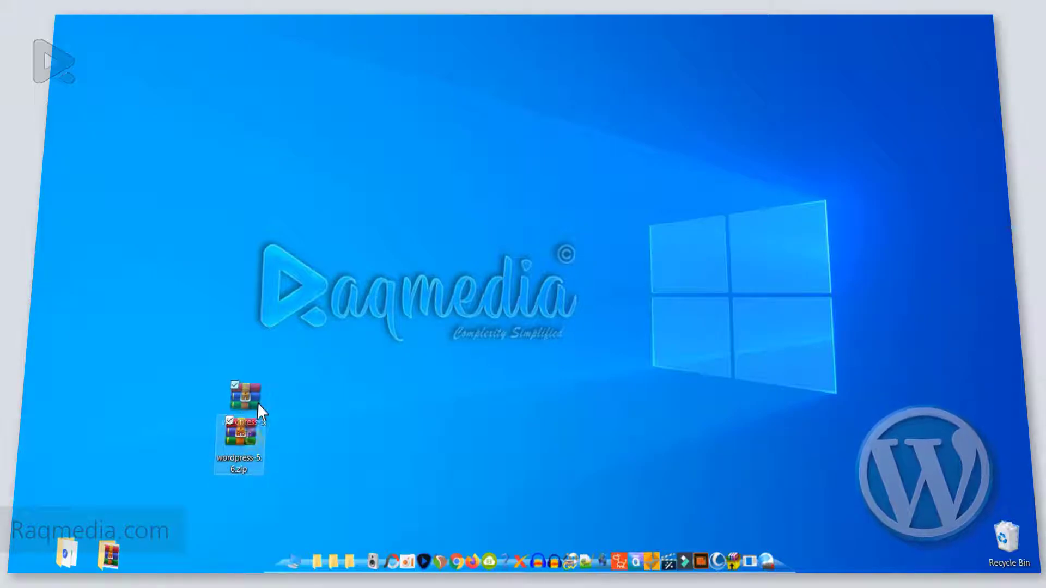
{"action": "left_click_drag", "start_coordinate": [258, 403], "coordinate": [260, 405]}
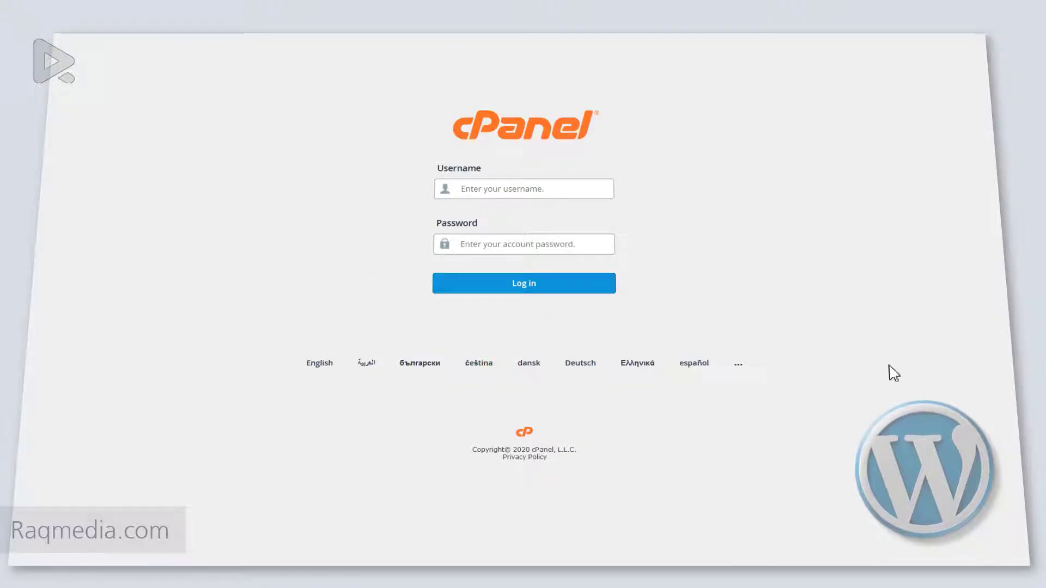
Log in to cPanel with the account username and password
{"action": "left_click", "coordinate": [531, 189]}
{"action": "left_click", "coordinate": [572, 244]}
{"action": "left_click", "coordinate": [703, 235]}
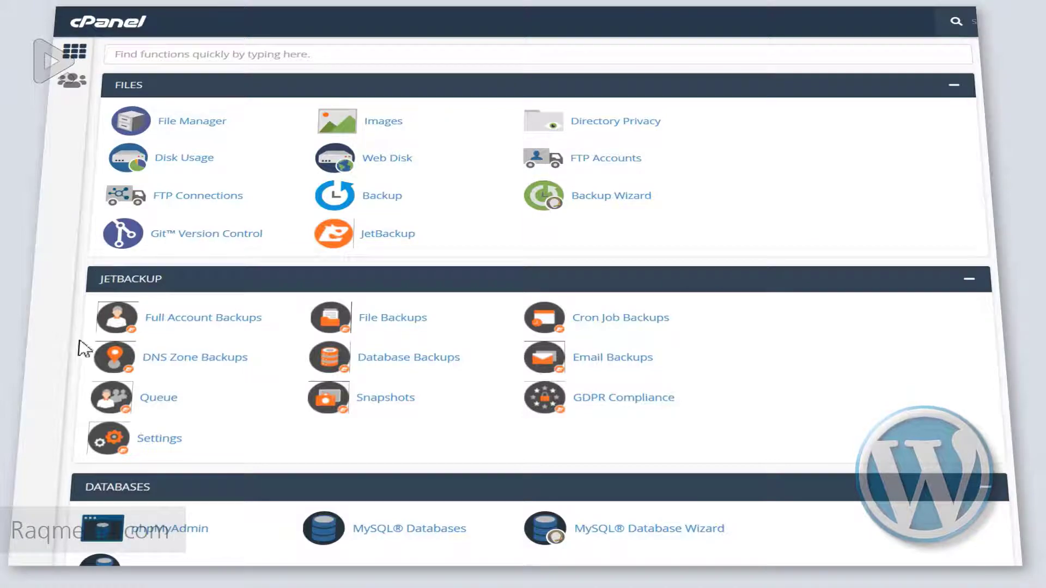
Look through the cPanel tool sections from Files to the Softaculous Apps Installer, expanding collapsed ones such as Email and Metrics
{"action": "scroll", "coordinate": [81, 351], "scroll_direction": "down", "scroll_amount": 5}
{"action": "scroll", "coordinate": [83, 349], "scroll_direction": "down", "scroll_amount": 3}
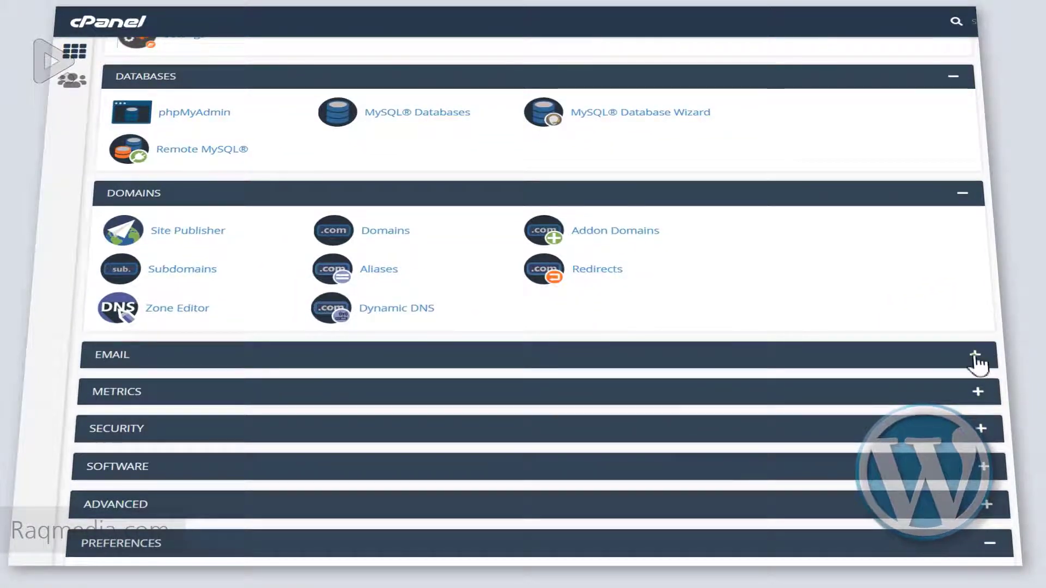
{"action": "left_click", "coordinate": [975, 356]}
{"action": "scroll", "coordinate": [978, 361], "scroll_direction": "down", "scroll_amount": 5}
{"action": "left_click", "coordinate": [977, 360]}
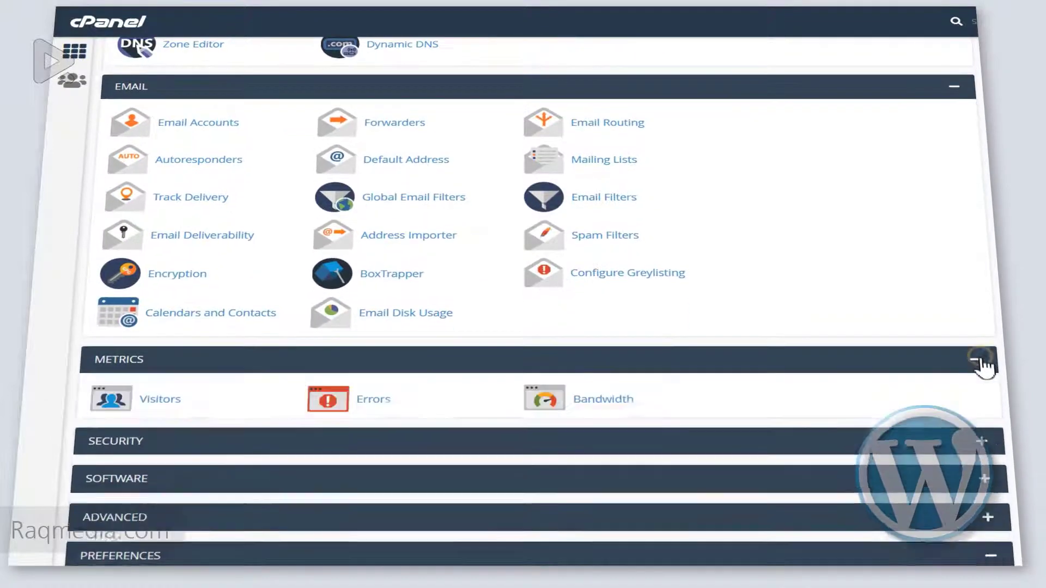
{"action": "scroll", "coordinate": [981, 363], "scroll_direction": "down", "scroll_amount": 4}
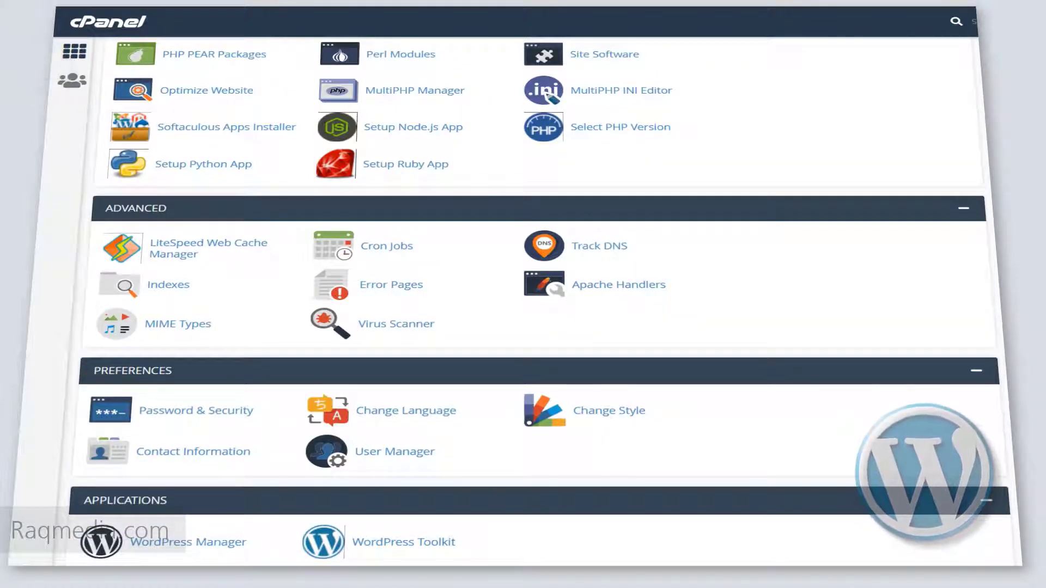
{"action": "scroll", "coordinate": [529, 299], "scroll_direction": "down", "scroll_amount": 9}
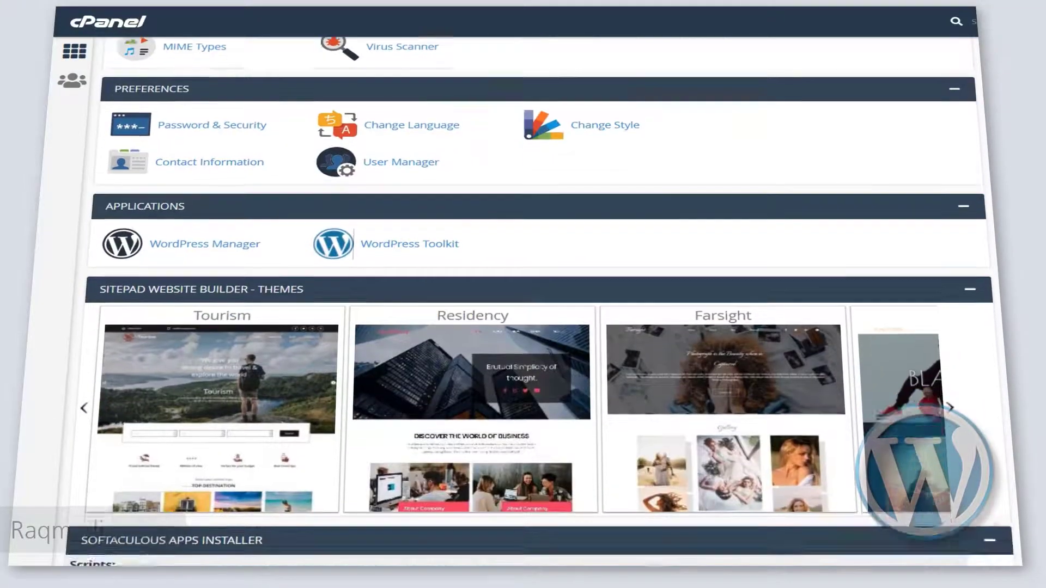
{"action": "scroll", "coordinate": [529, 300], "scroll_direction": "up", "scroll_amount": 15}
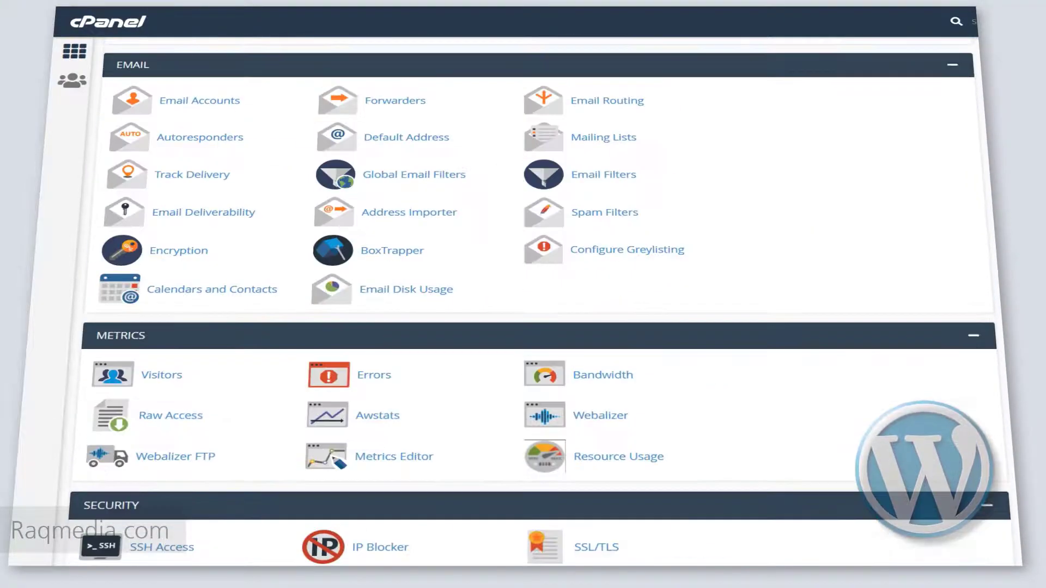
{"action": "scroll", "coordinate": [529, 300], "scroll_direction": "up", "scroll_amount": 10}
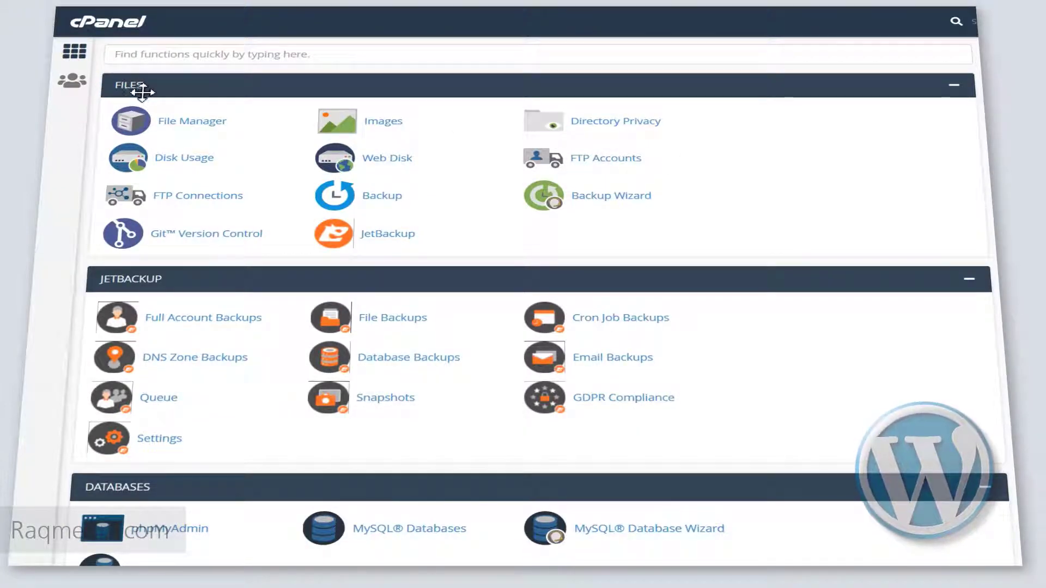
Open File Manager and go to the englezz.com folder, expanding it in the folder tree
{"action": "left_click", "coordinate": [194, 123]}
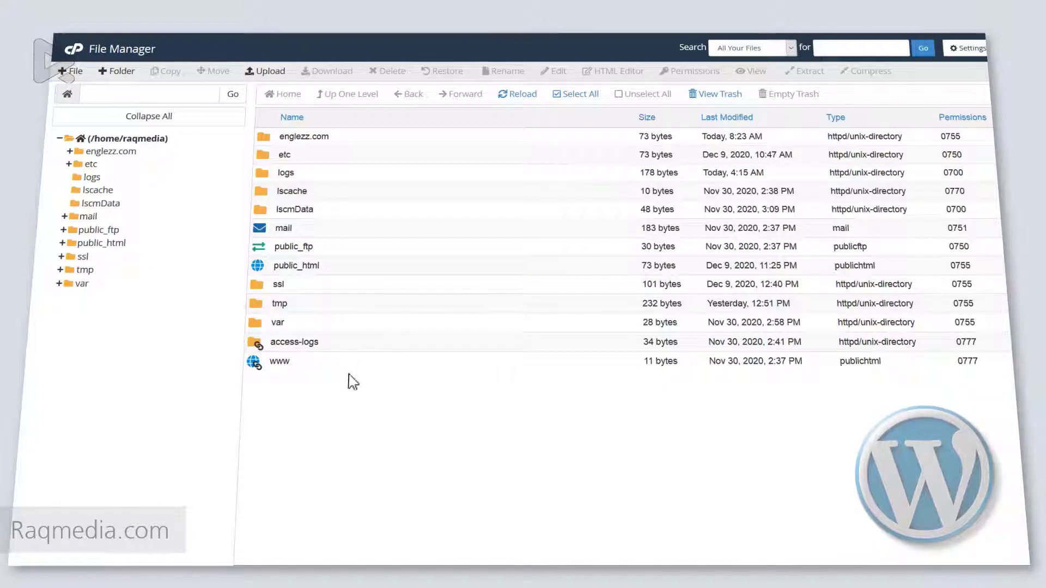
{"action": "left_click", "coordinate": [82, 153]}
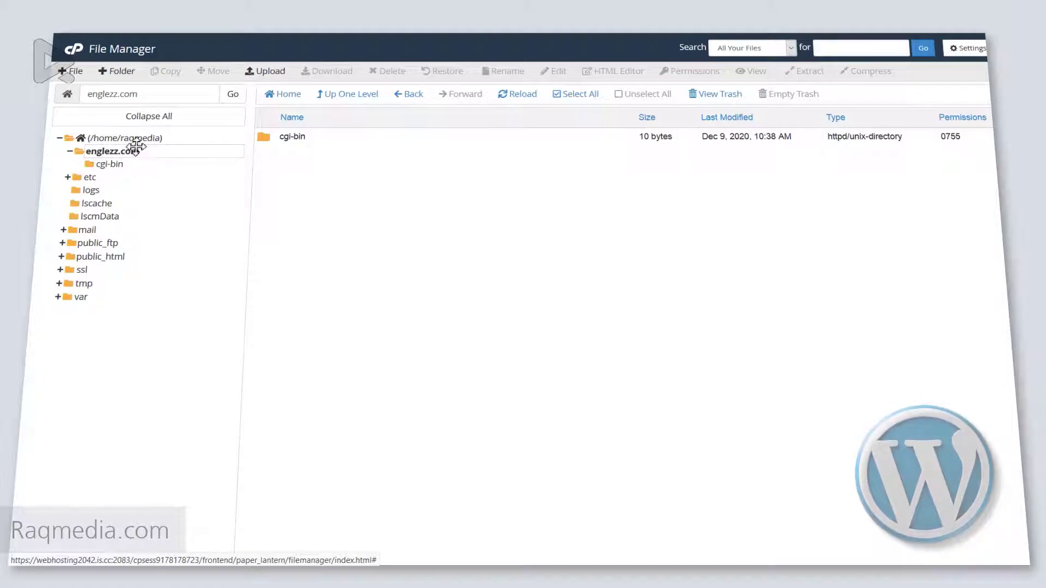
{"action": "left_click", "coordinate": [71, 153]}
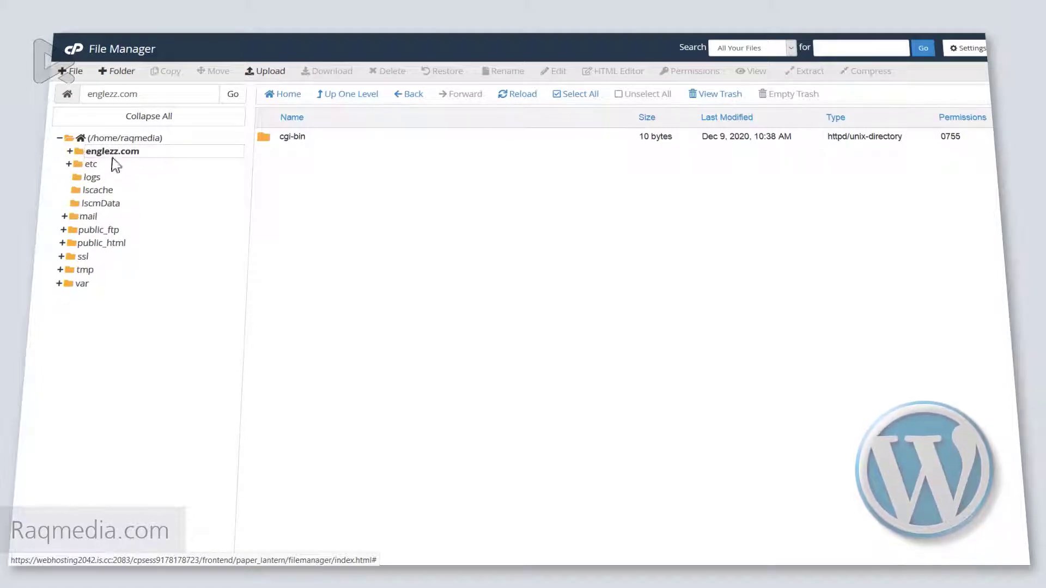
{"action": "left_click", "coordinate": [70, 153]}
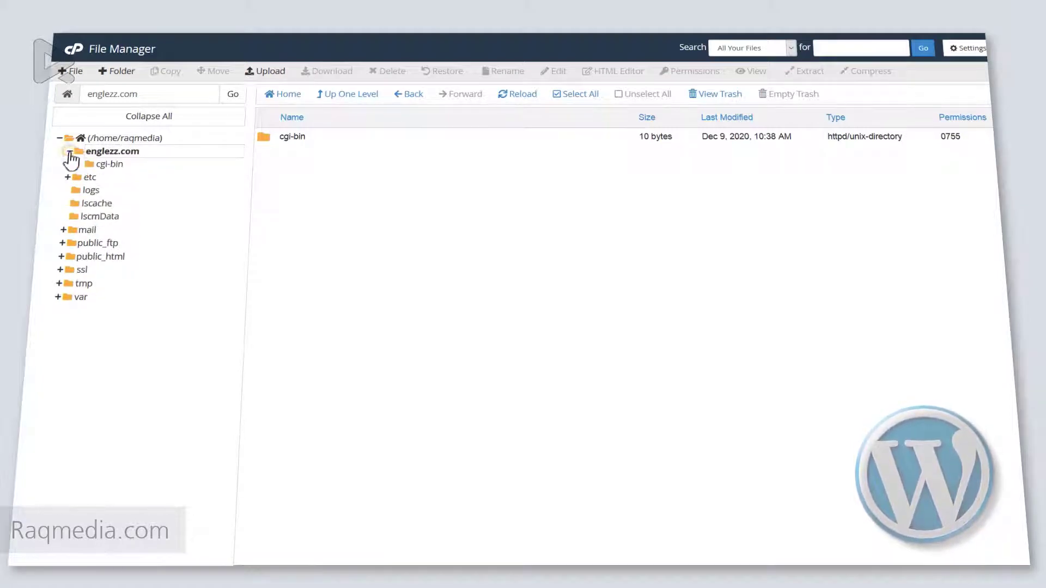
{"action": "left_click", "coordinate": [112, 152]}
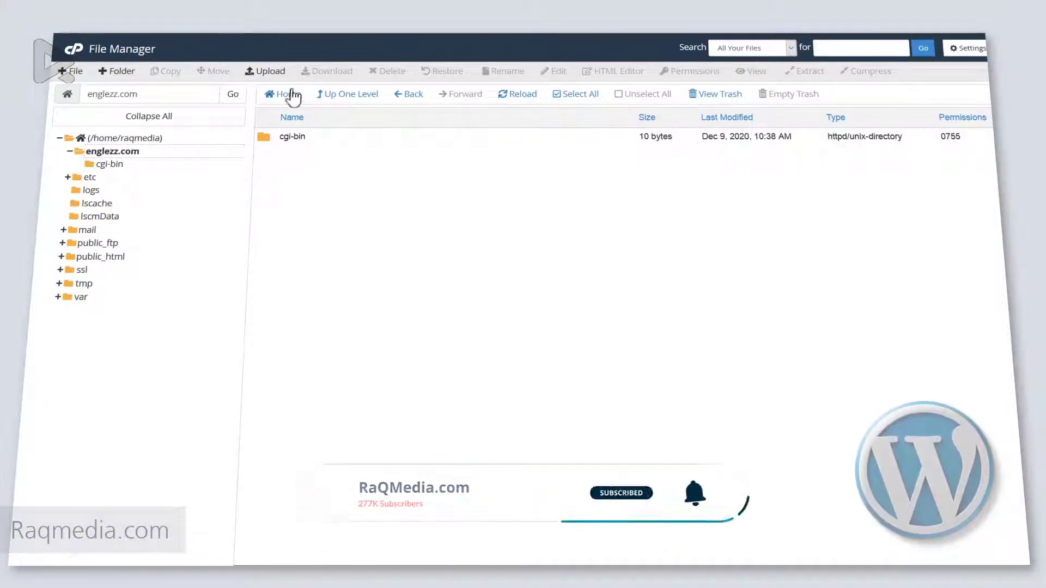
Upload wordpress-5.6.zip from the Desktop to the englezz.com folder and refresh the folder's file listing
{"action": "left_click", "coordinate": [267, 74]}
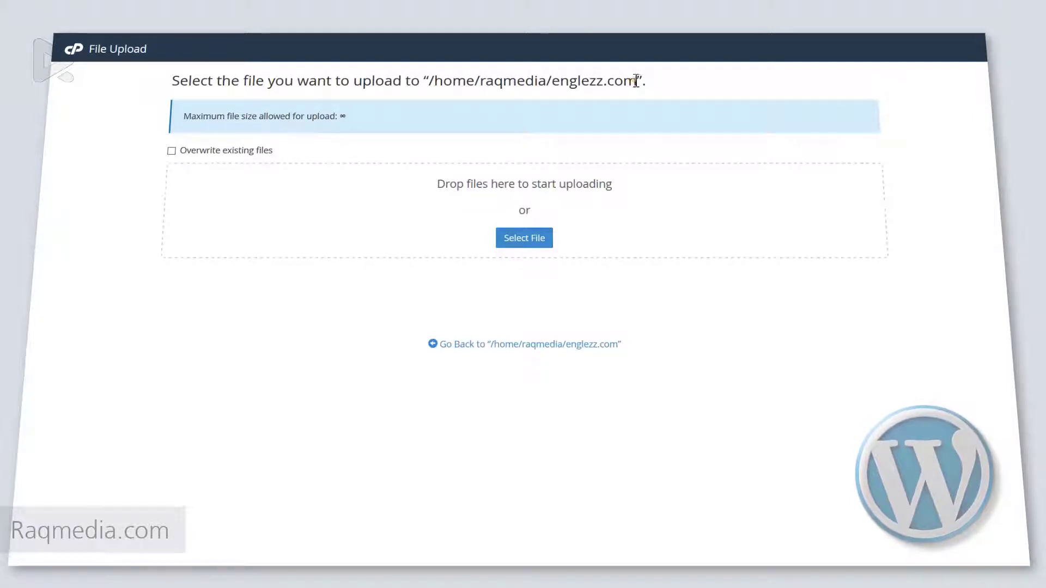
{"action": "left_click_drag", "start_coordinate": [637, 80], "coordinate": [554, 83]}
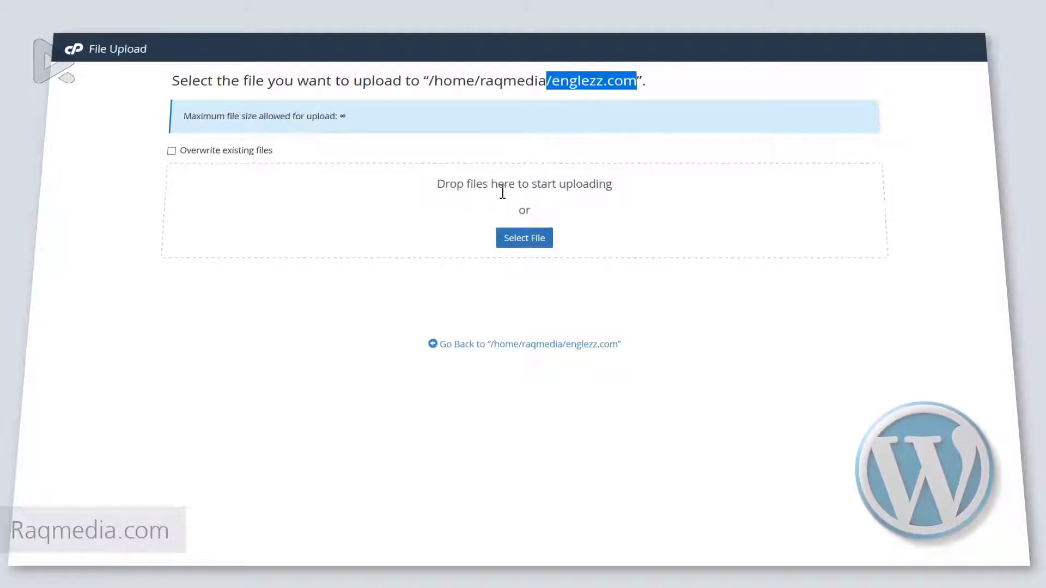
{"action": "left_click", "coordinate": [525, 240]}
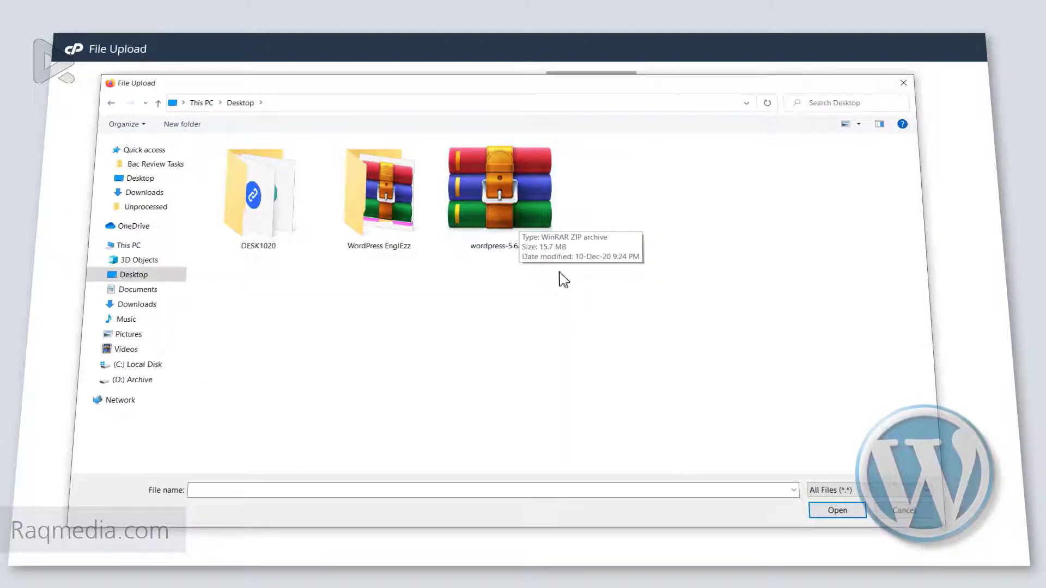
{"action": "left_click", "coordinate": [516, 199]}
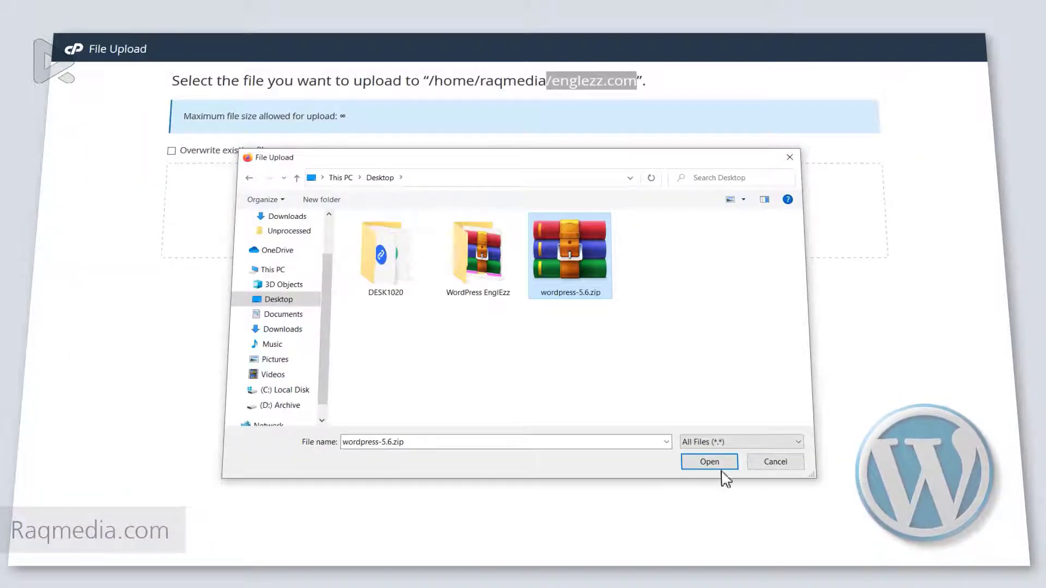
{"action": "left_click", "coordinate": [847, 510]}
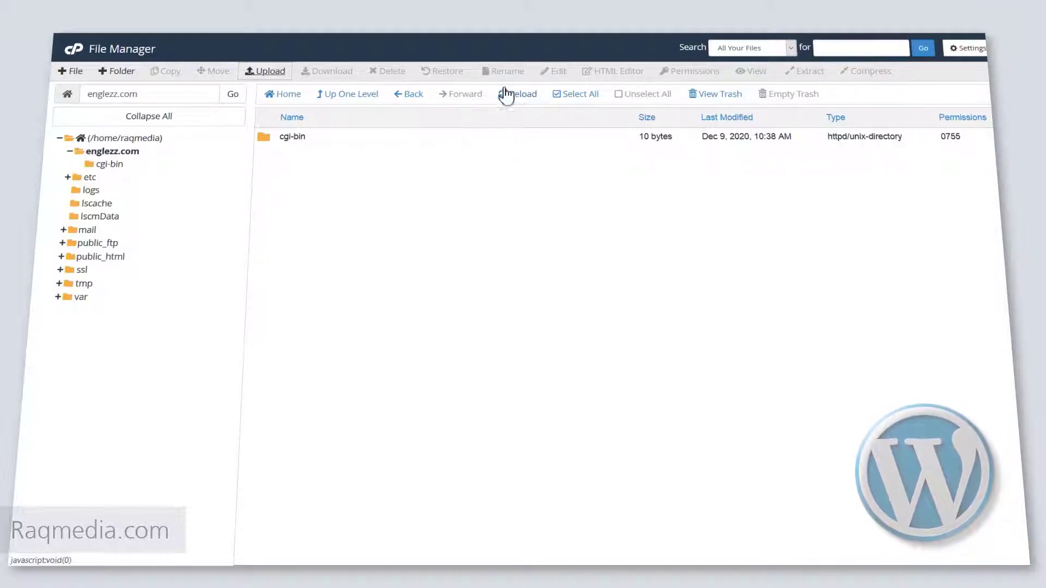
{"action": "left_click", "coordinate": [522, 96]}
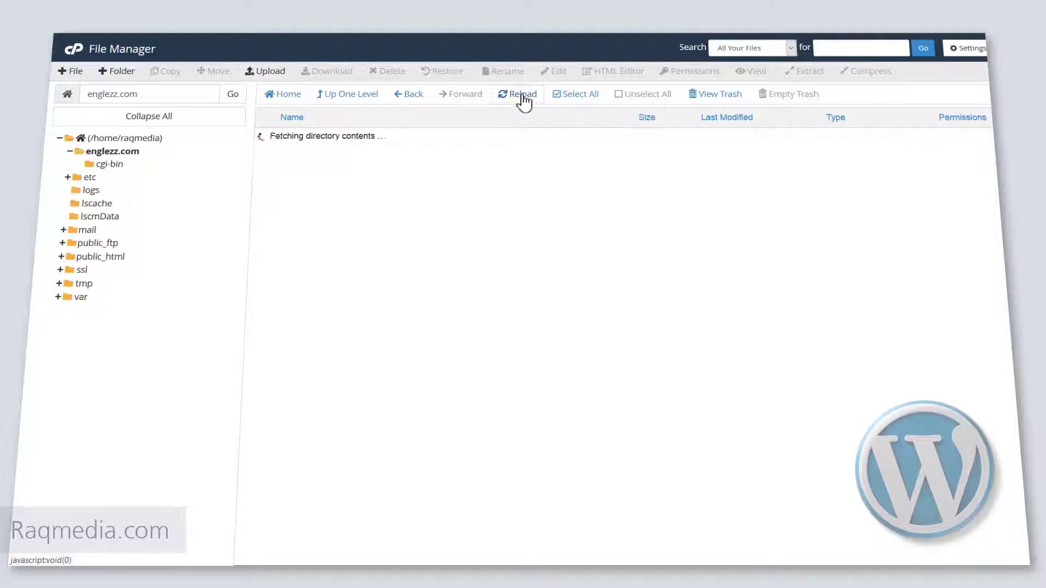
{"action": "left_click", "coordinate": [130, 151]}
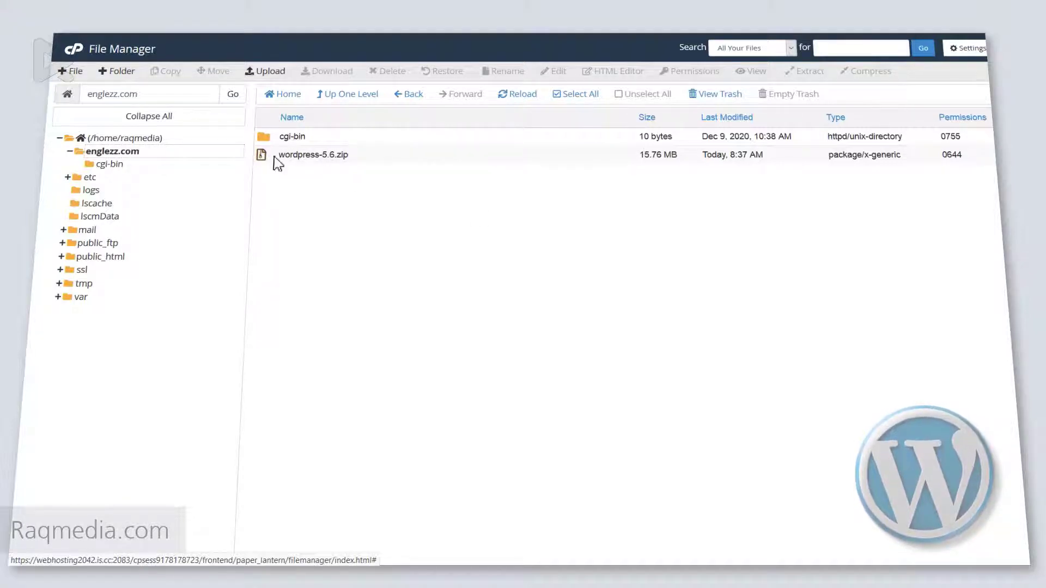
Extract wordpress-5.6.zip into /englezz.com, look through the extraction results and close them
{"action": "left_click", "coordinate": [324, 156]}
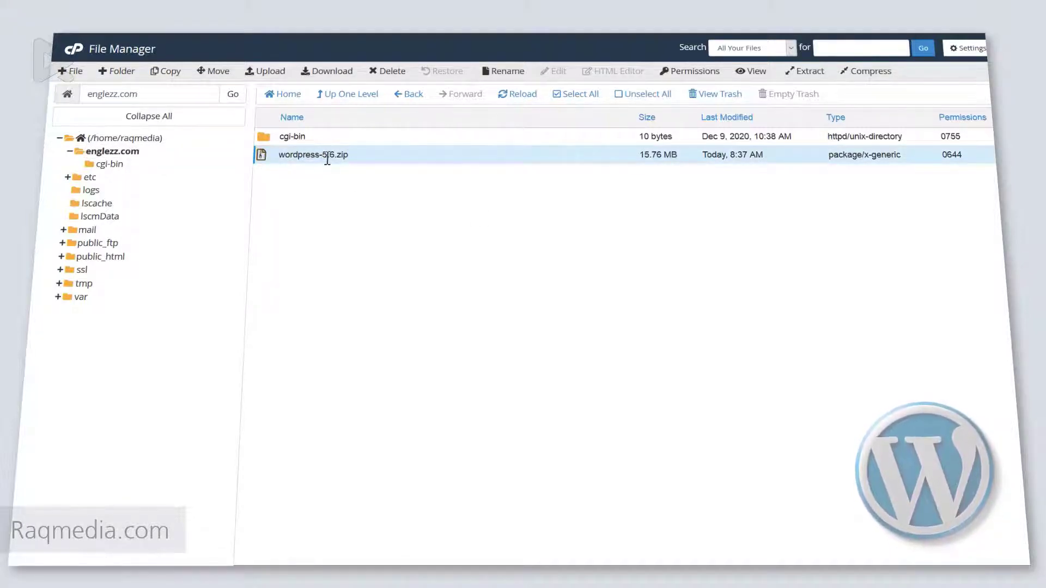
{"action": "right_click", "coordinate": [262, 157]}
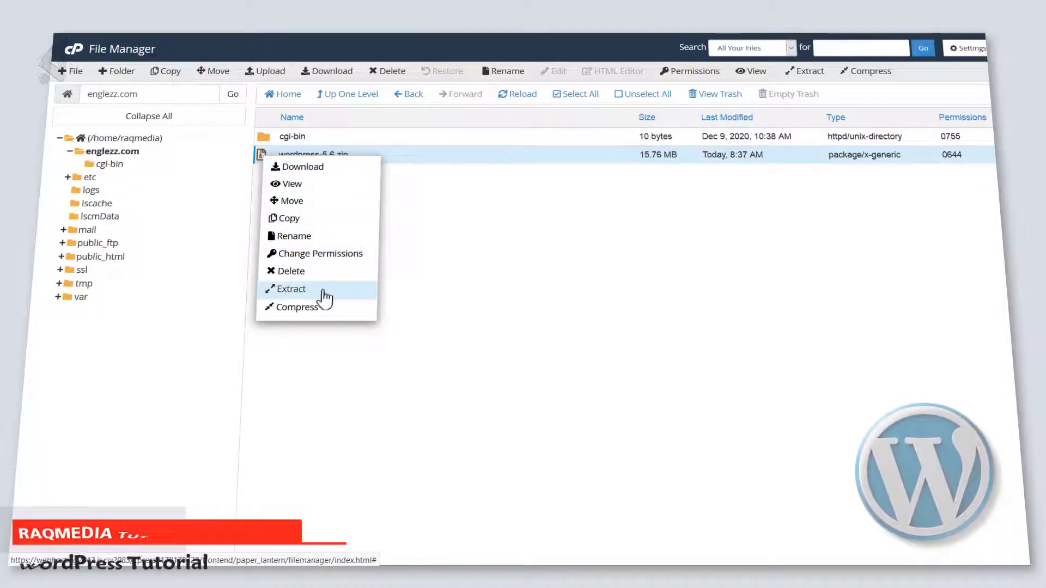
{"action": "left_click", "coordinate": [360, 294]}
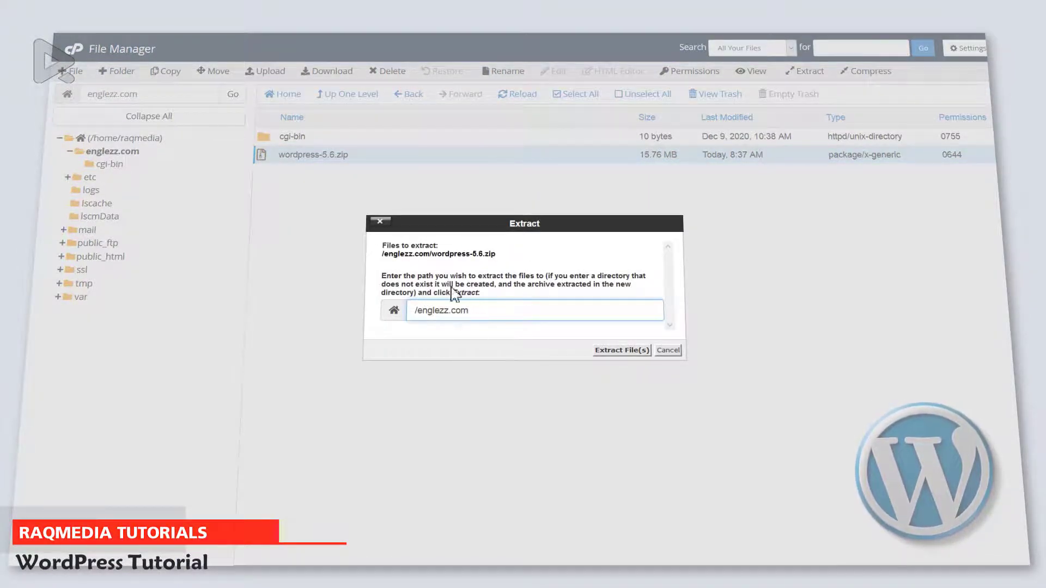
{"action": "left_click", "coordinate": [621, 351]}
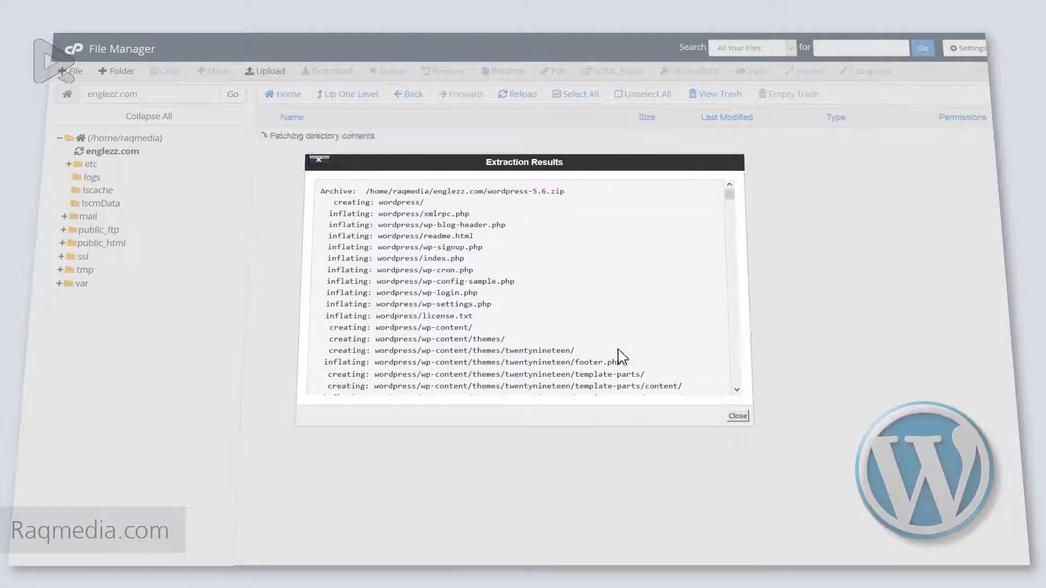
{"action": "scroll", "coordinate": [499, 327], "scroll_direction": "down", "scroll_amount": 6}
{"action": "scroll", "coordinate": [502, 327], "scroll_direction": "down", "scroll_amount": 15}
{"action": "scroll", "coordinate": [589, 339], "scroll_direction": "down", "scroll_amount": 5}
{"action": "left_click", "coordinate": [737, 416]}
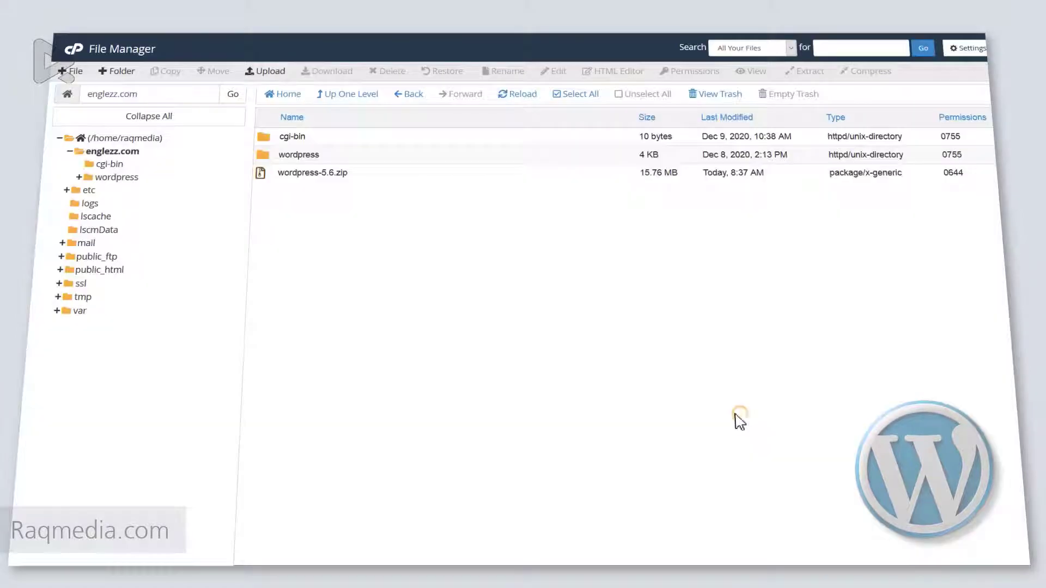
Move wordpress-5.6.zip to the trash and open the extracted wordpress folder
{"action": "left_click", "coordinate": [269, 160]}
{"action": "left_click", "coordinate": [297, 172]}
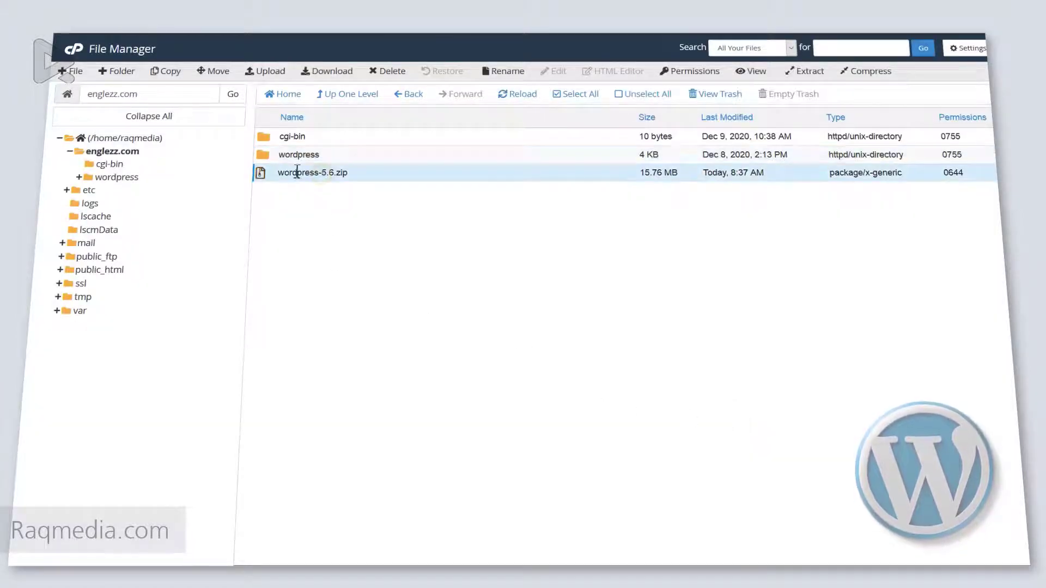
{"action": "right_click", "coordinate": [342, 178]}
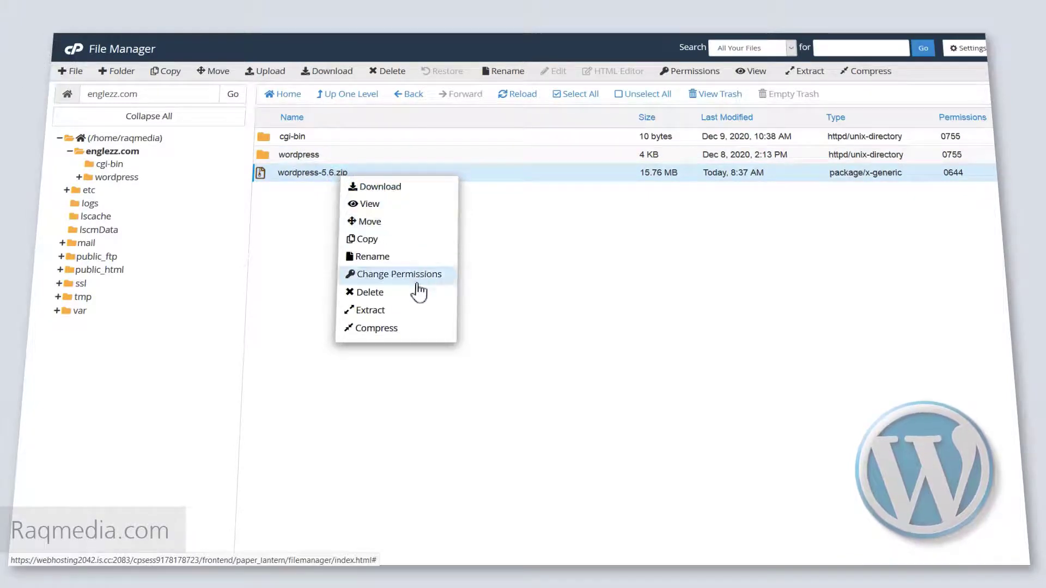
{"action": "left_click", "coordinate": [384, 289]}
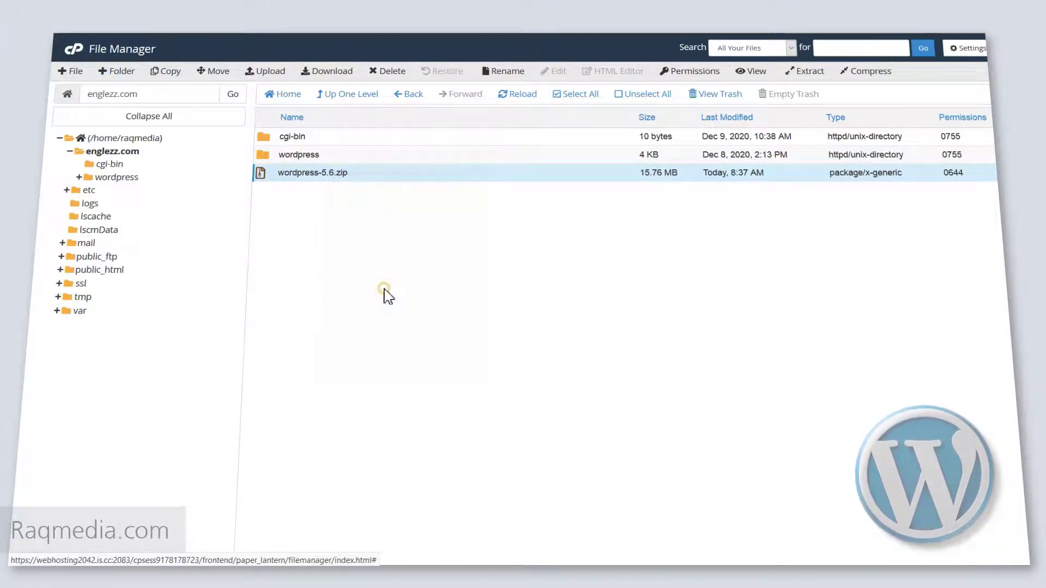
{"action": "left_click", "coordinate": [631, 327]}
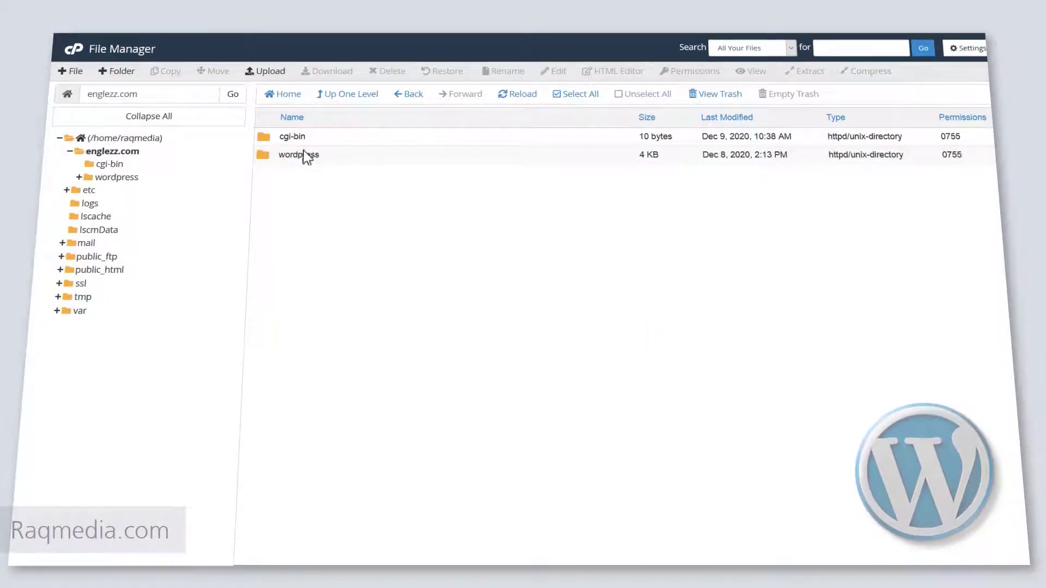
{"action": "double_click", "coordinate": [272, 158]}
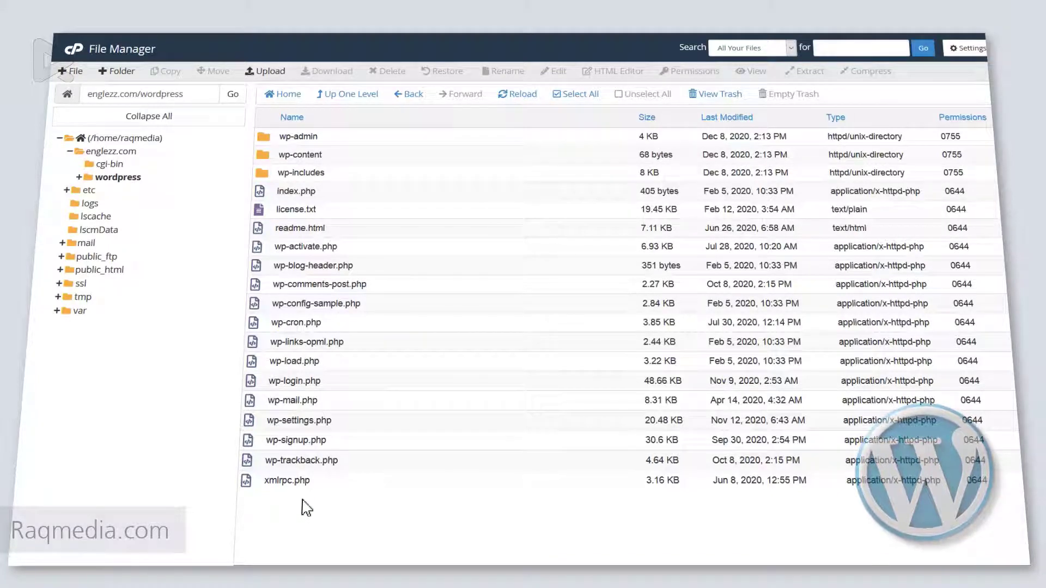
Try to move all files and folders of the wordpress folder to /englezz.com/
{"action": "left_click", "coordinate": [587, 102]}
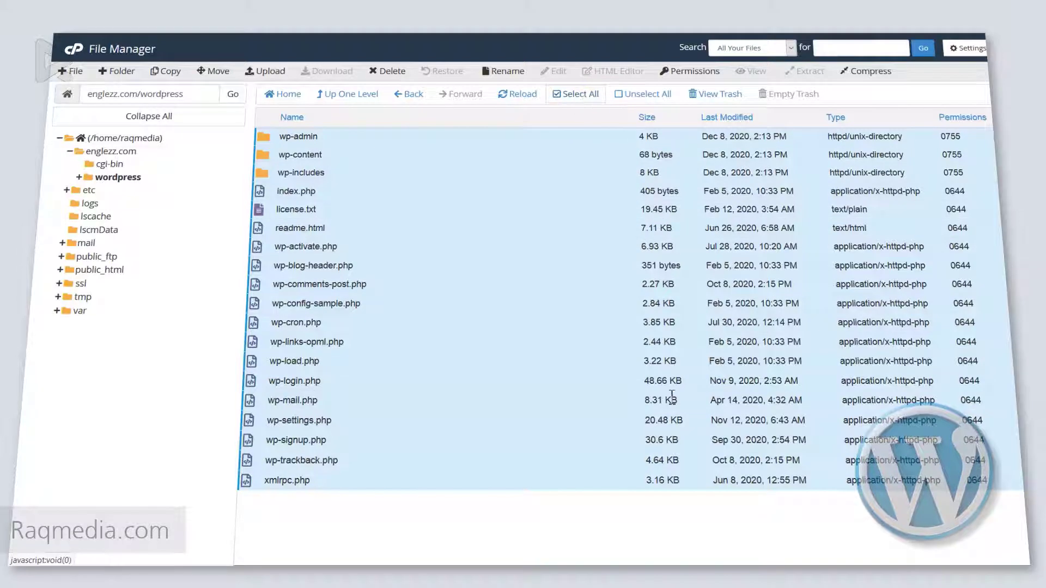
{"action": "right_click", "coordinate": [302, 259]}
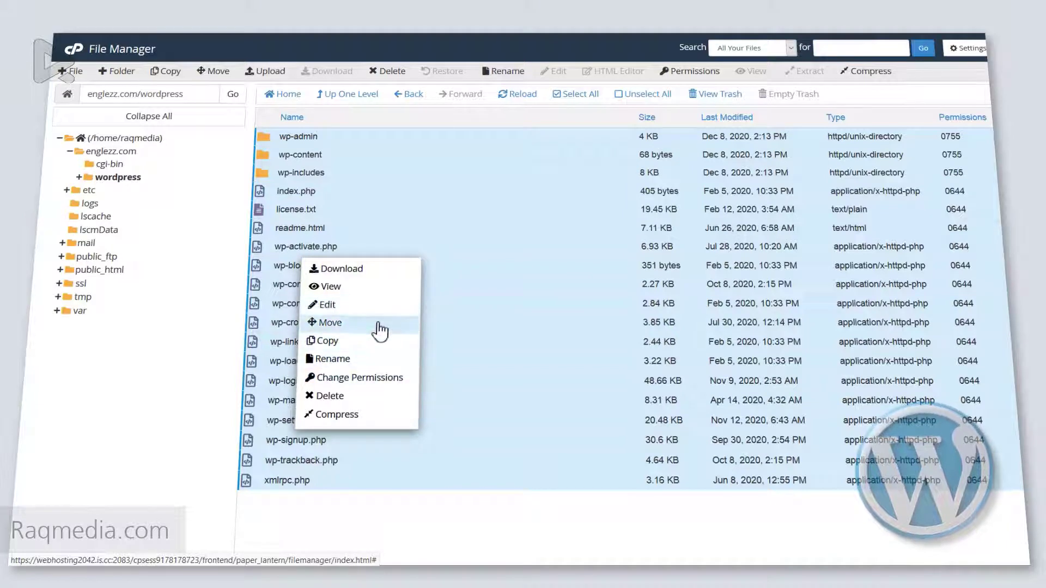
{"action": "left_click", "coordinate": [336, 324]}
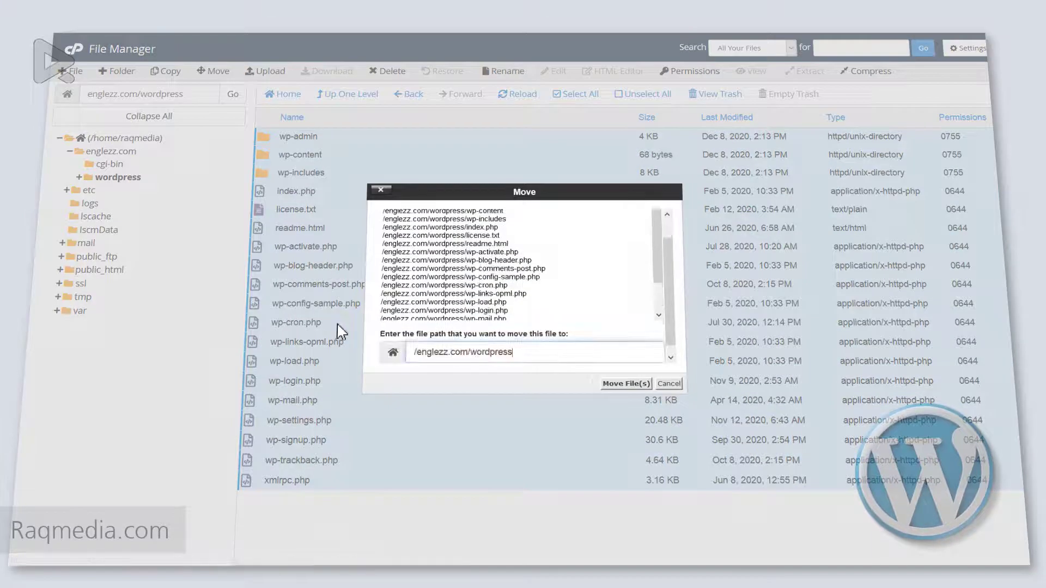
{"action": "left_click_drag", "start_coordinate": [513, 351], "coordinate": [480, 351]}
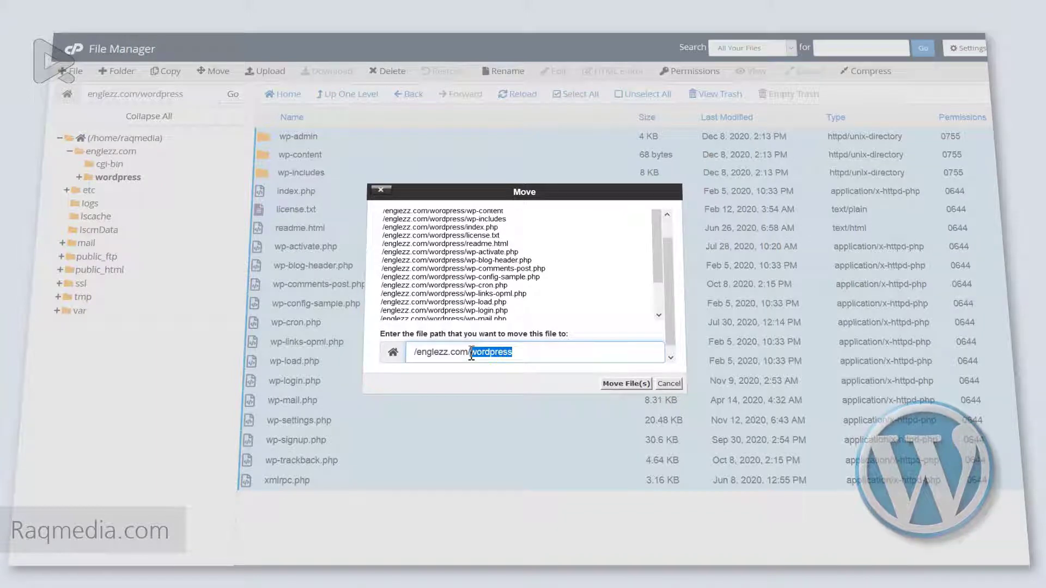
{"action": "key", "text": "BackSpace"}
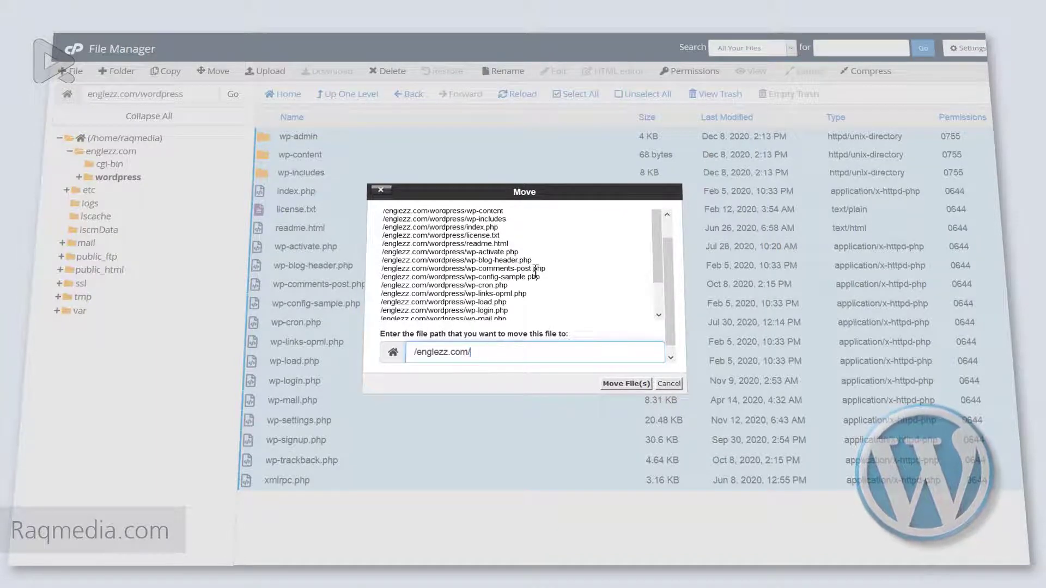
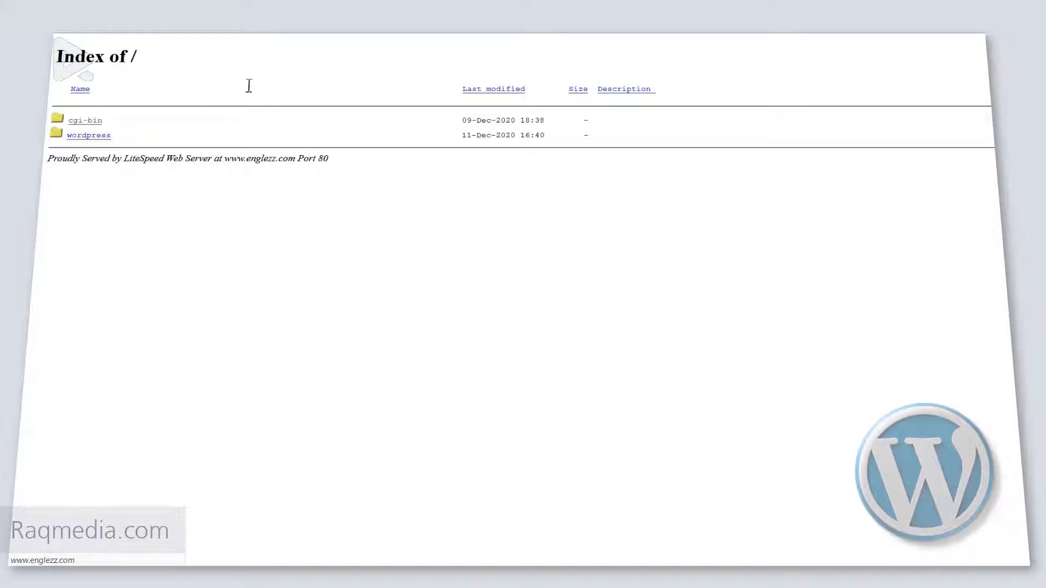
{"action": "mouse_move", "coordinate": [316, 31]}
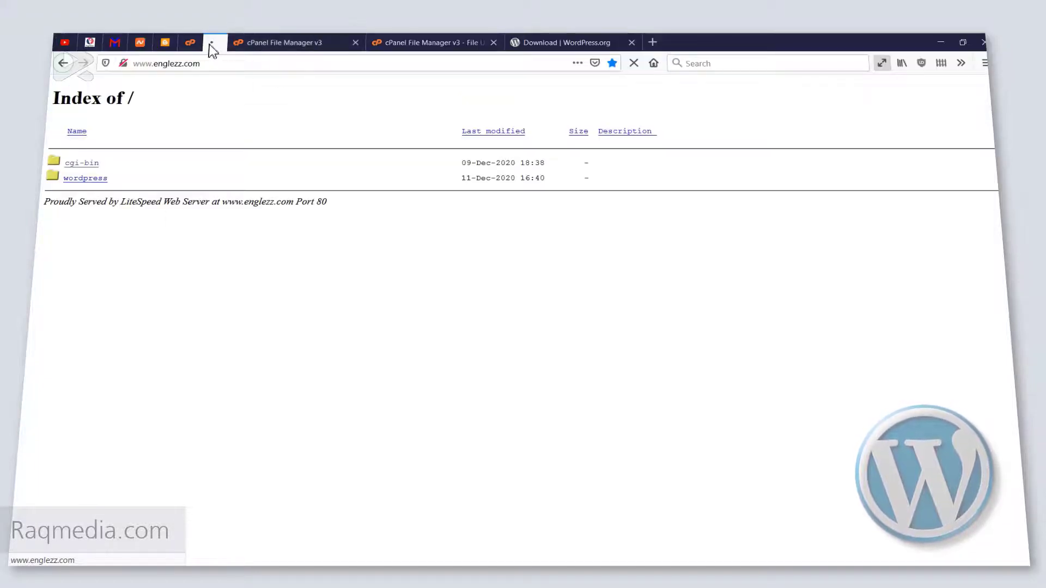
{"action": "left_click", "coordinate": [296, 63]}
{"action": "left_click", "coordinate": [774, 128]}
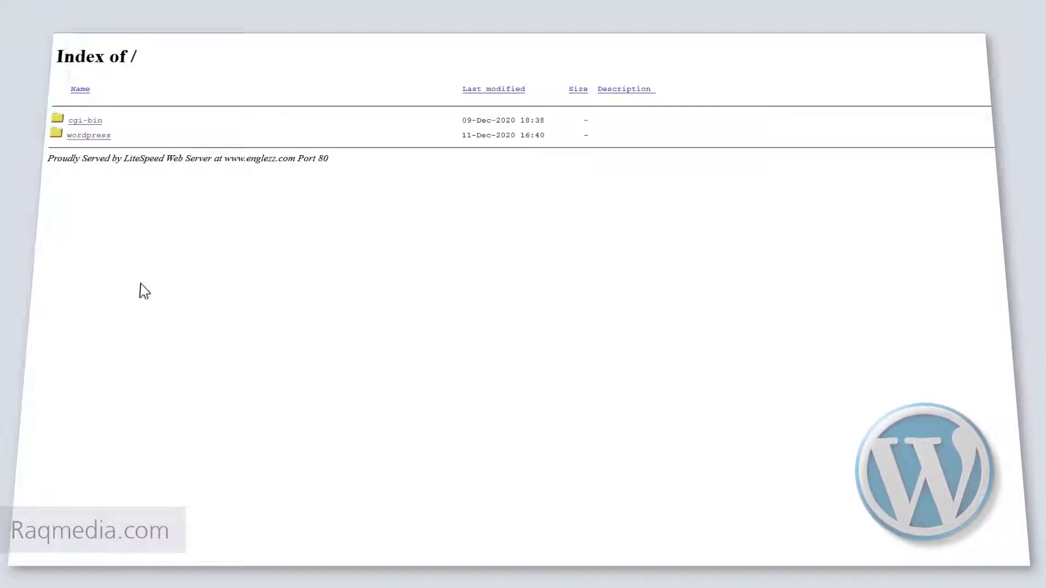
{"action": "mouse_move", "coordinate": [380, 34]}
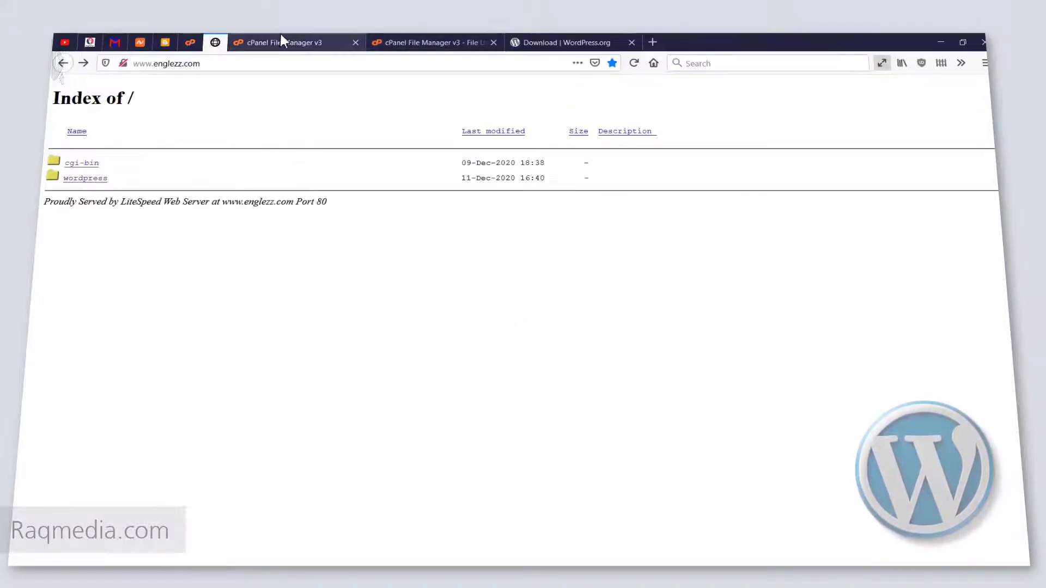
{"action": "left_click", "coordinate": [430, 42]}
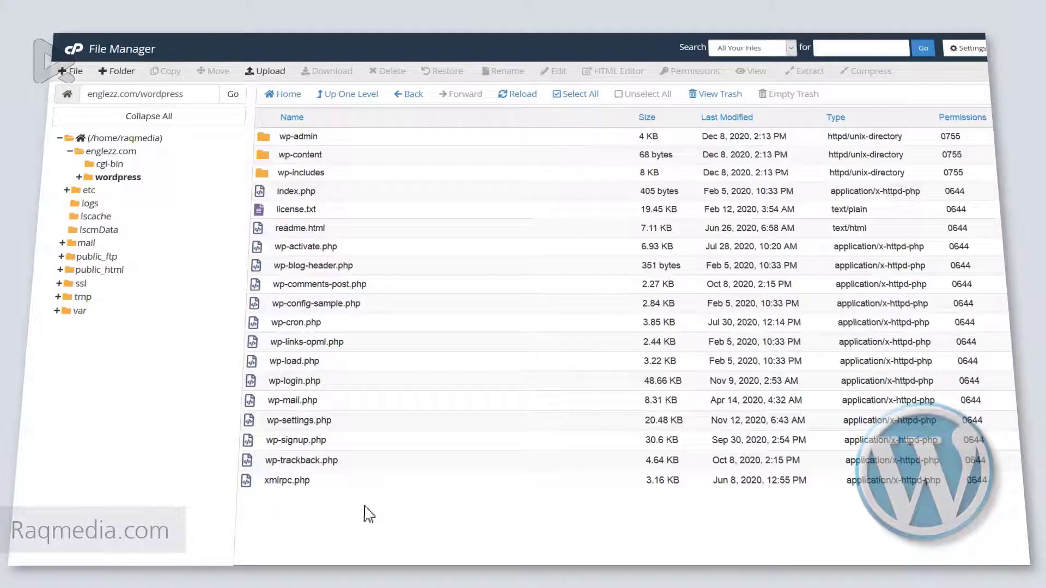
Move all files and folders from englezz.com/wordpress to /englezz.com
{"action": "left_click", "coordinate": [578, 98]}
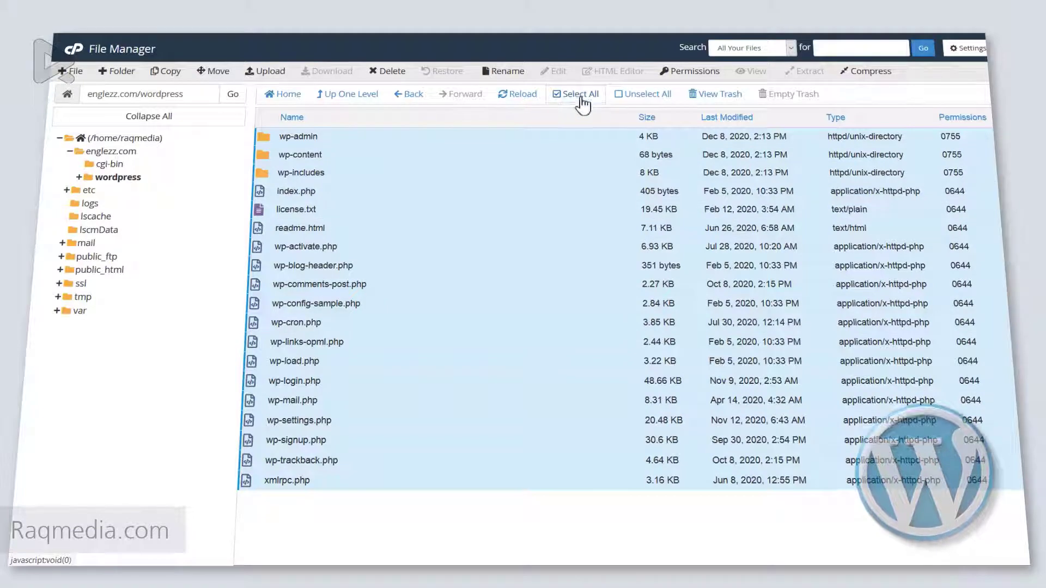
{"action": "right_click", "coordinate": [360, 145]}
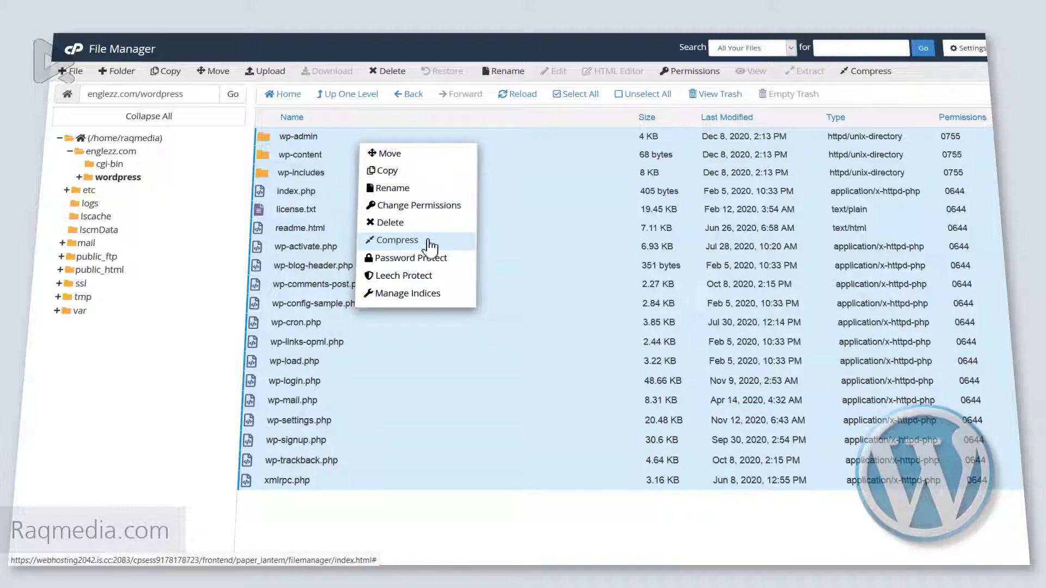
{"action": "left_click", "coordinate": [435, 155]}
{"action": "left_click_drag", "start_coordinate": [536, 354], "coordinate": [472, 356]}
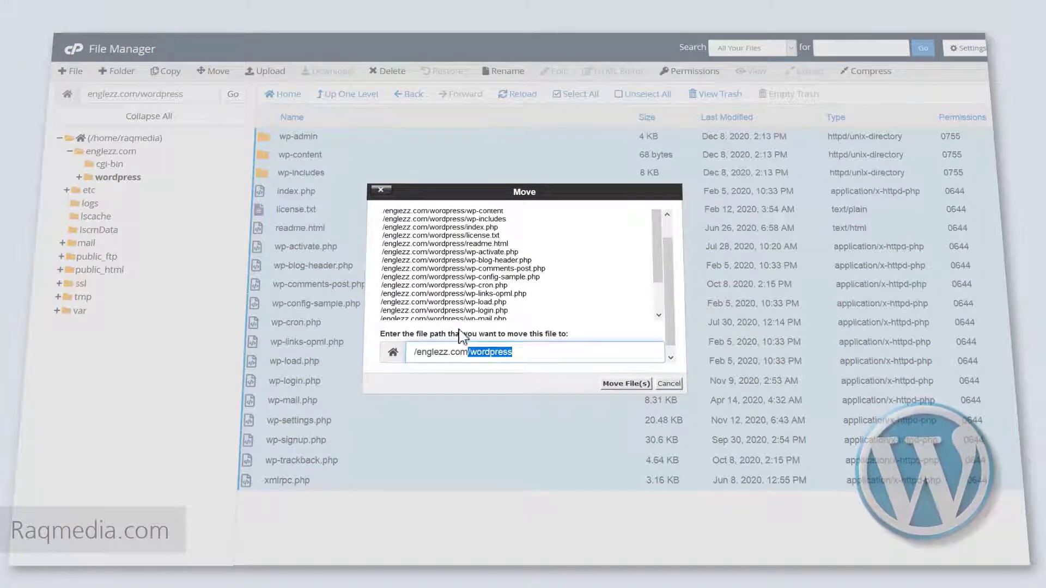
{"action": "key", "text": "BackSpace"}
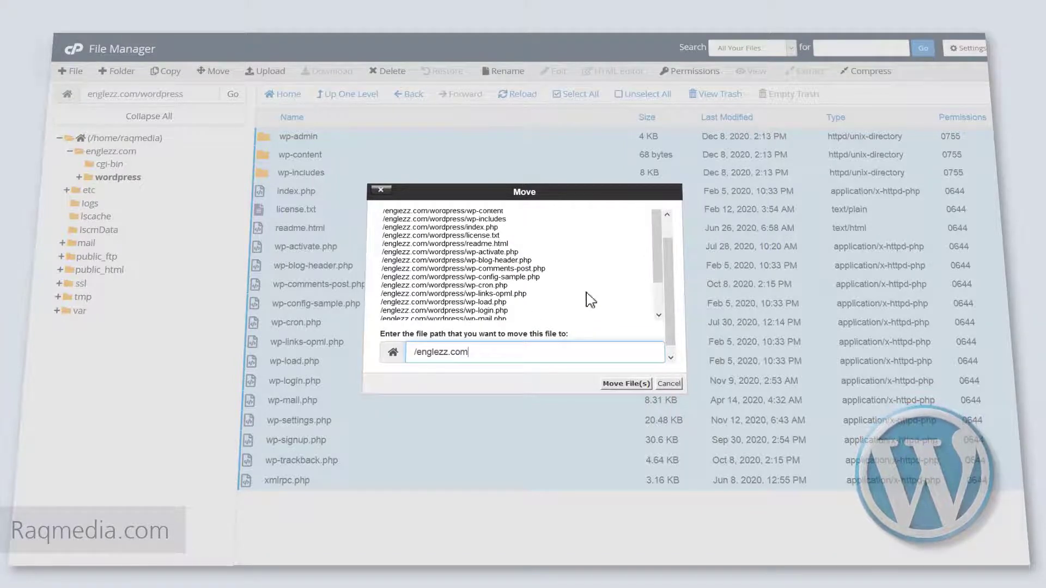
{"action": "left_click", "coordinate": [621, 384]}
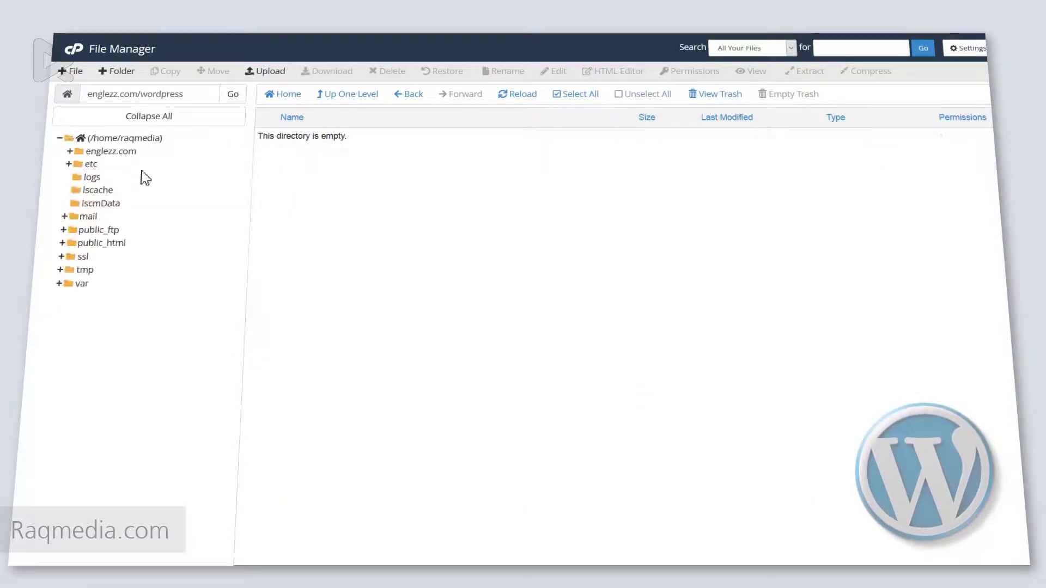
Open the englezz.com folder and move its emptied wordpress folder to the trash
{"action": "left_click", "coordinate": [100, 152]}
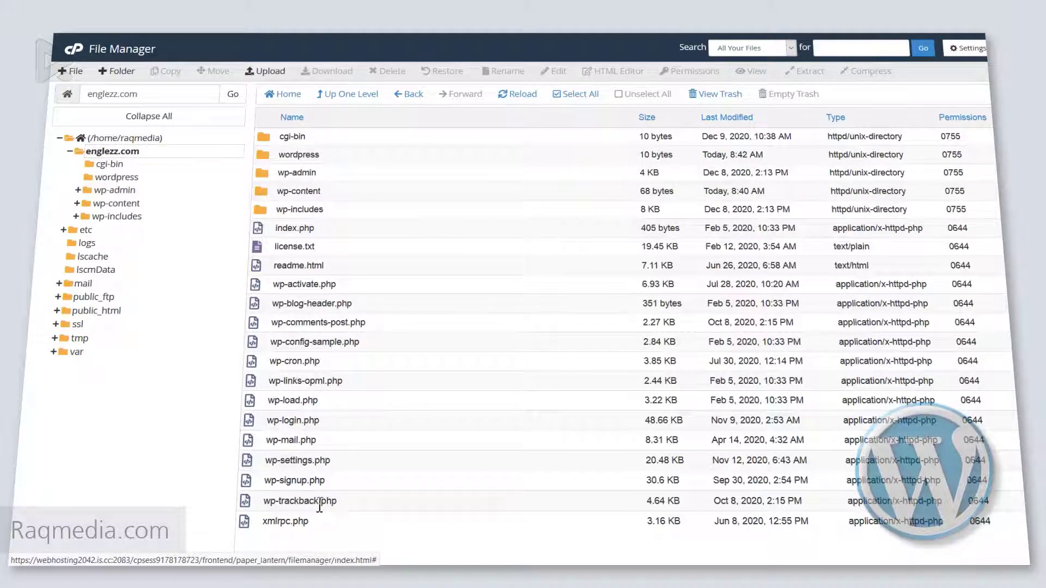
{"action": "left_click", "coordinate": [303, 154]}
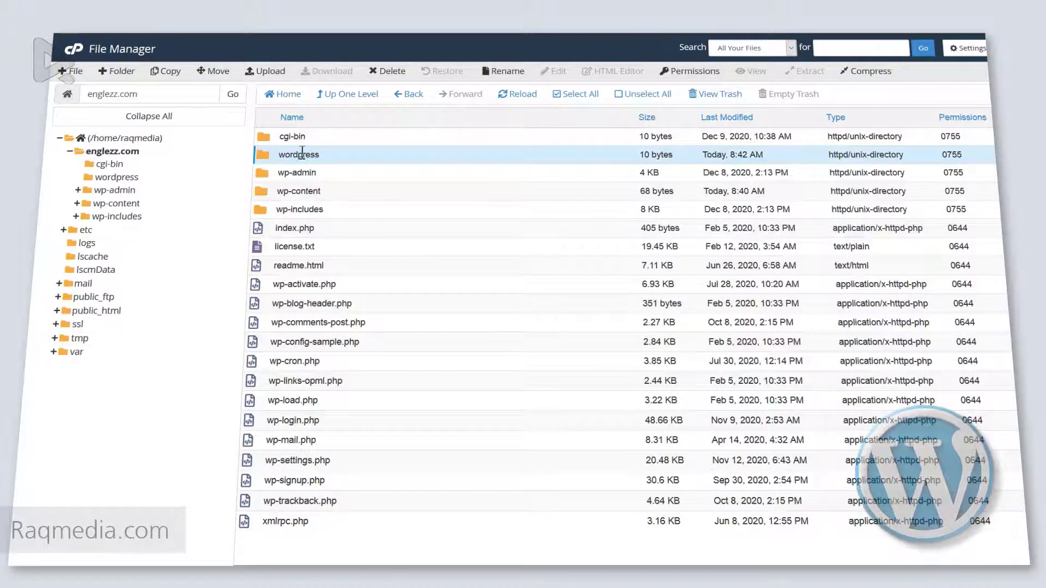
{"action": "right_click", "coordinate": [306, 152]}
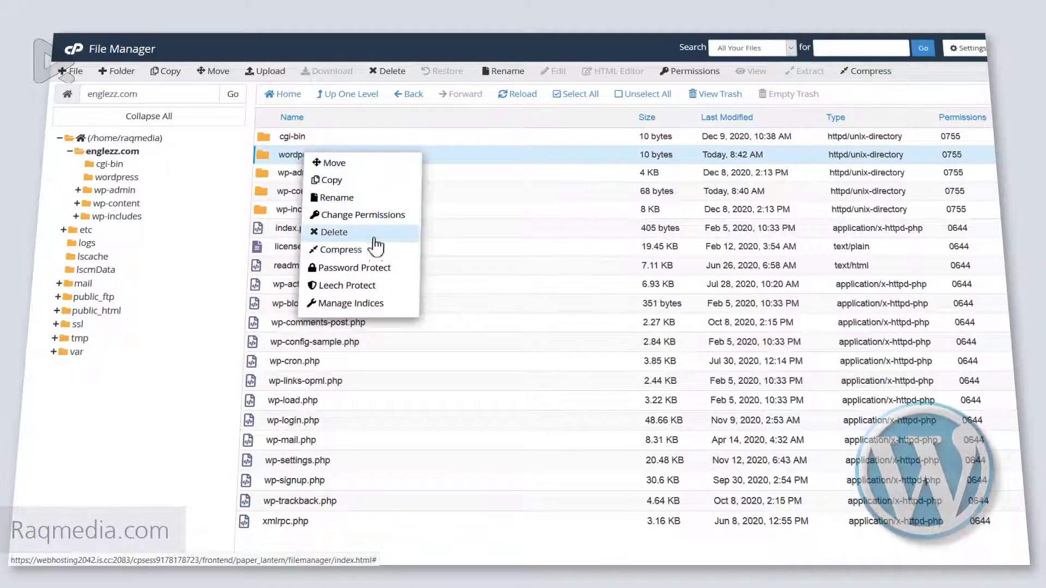
{"action": "left_click", "coordinate": [357, 234]}
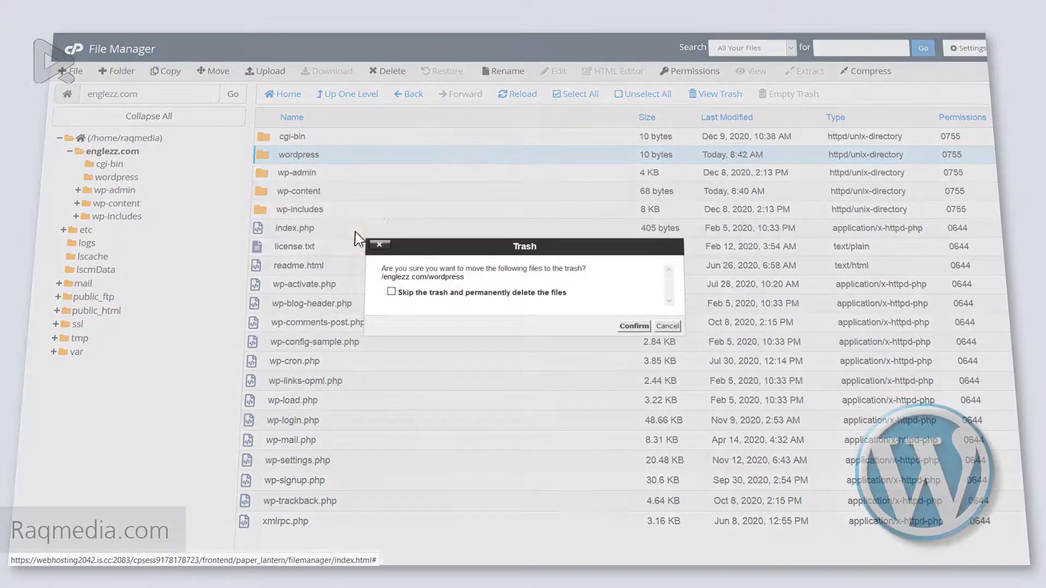
{"action": "left_click", "coordinate": [631, 328]}
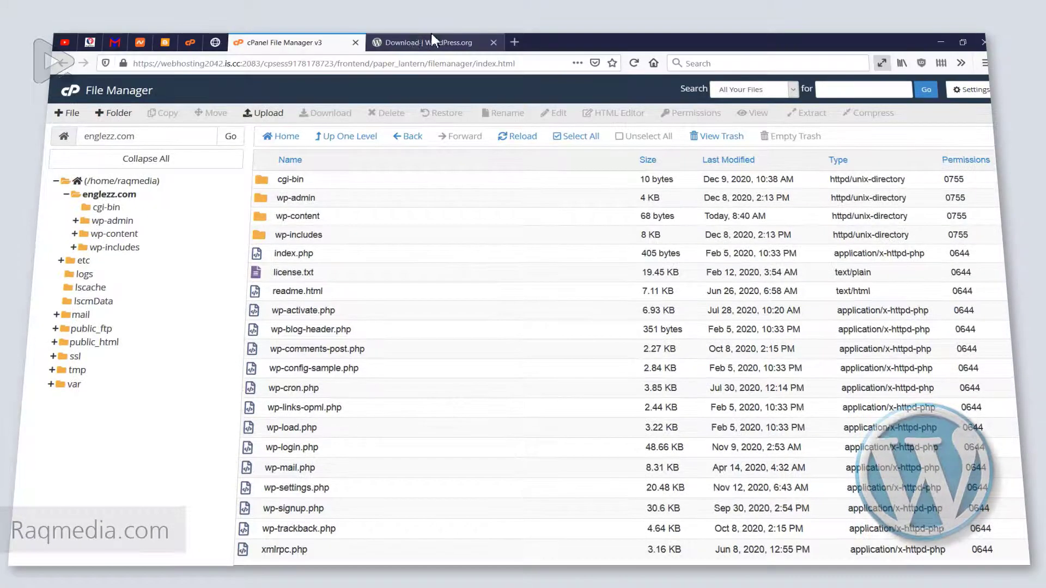
{"action": "left_click", "coordinate": [215, 42]}
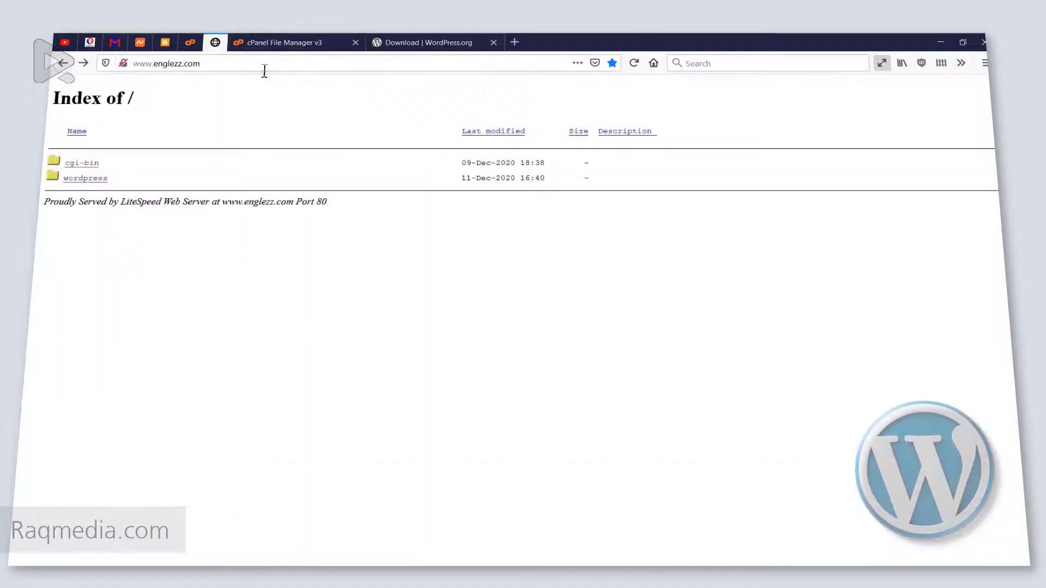
{"action": "left_click", "coordinate": [636, 62]}
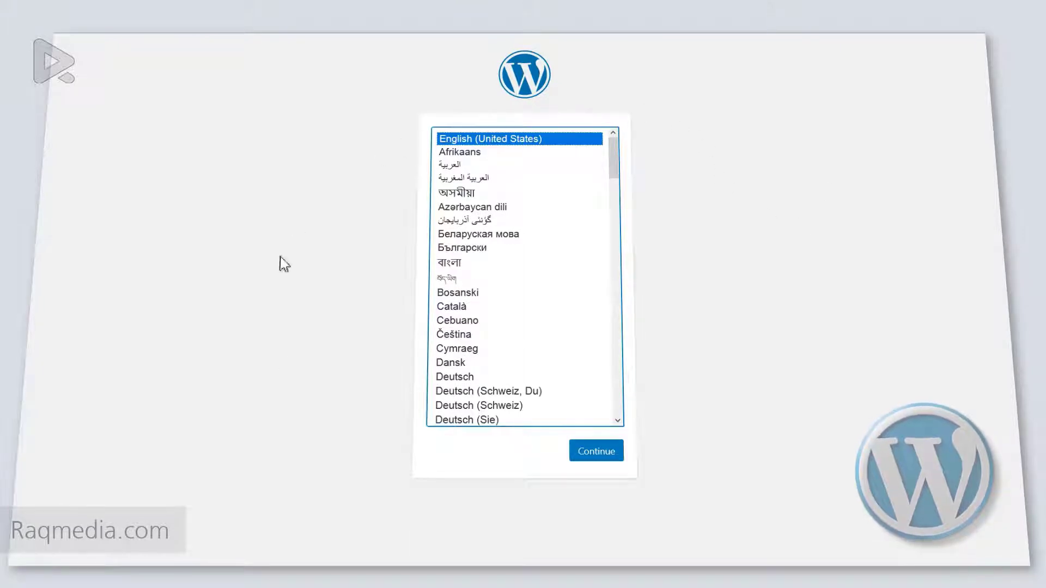
{"action": "scroll", "coordinate": [545, 305], "scroll_direction": "down", "scroll_amount": 5}
{"action": "scroll", "coordinate": [553, 335], "scroll_direction": "down", "scroll_amount": 15}
{"action": "scroll", "coordinate": [553, 334], "scroll_direction": "down", "scroll_amount": 2}
{"action": "scroll", "coordinate": [554, 335], "scroll_direction": "up", "scroll_amount": 16}
{"action": "scroll", "coordinate": [555, 334], "scroll_direction": "up", "scroll_amount": 12}
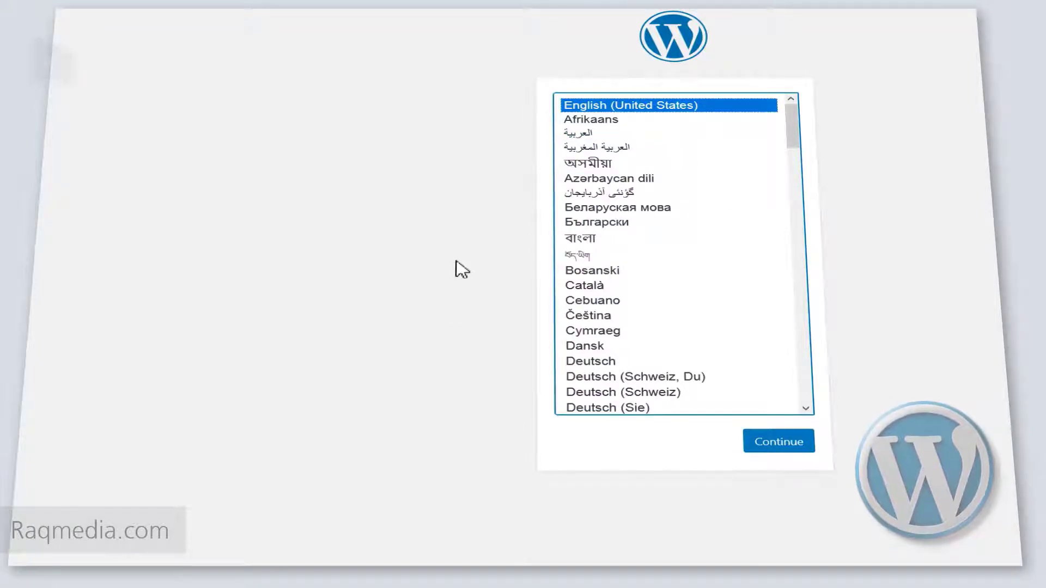
Return to the cPanel home page and open MySQL Databases
{"action": "left_click", "coordinate": [235, 10]}
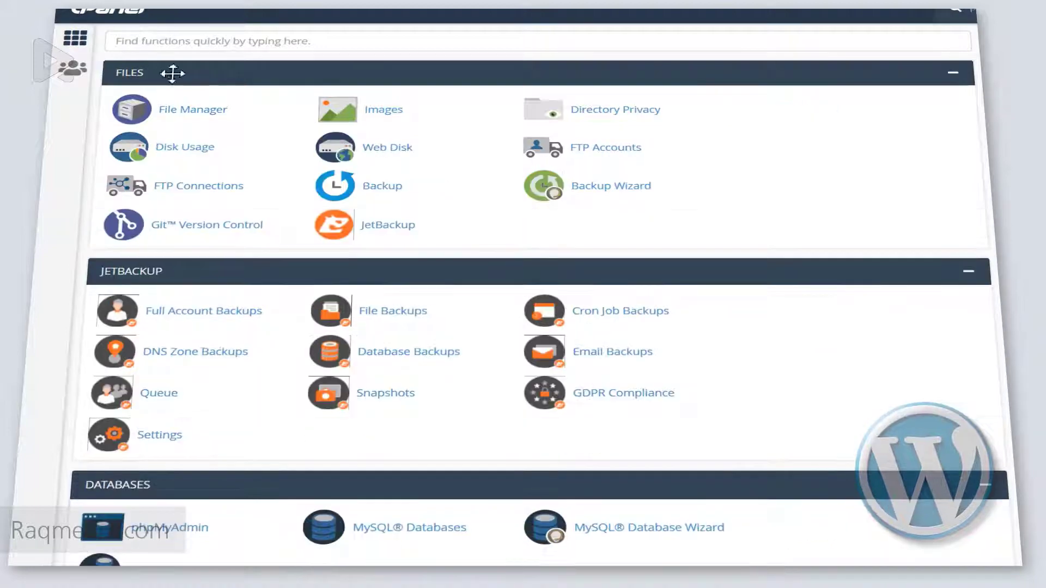
{"action": "scroll", "coordinate": [770, 307], "scroll_direction": "down", "scroll_amount": 5}
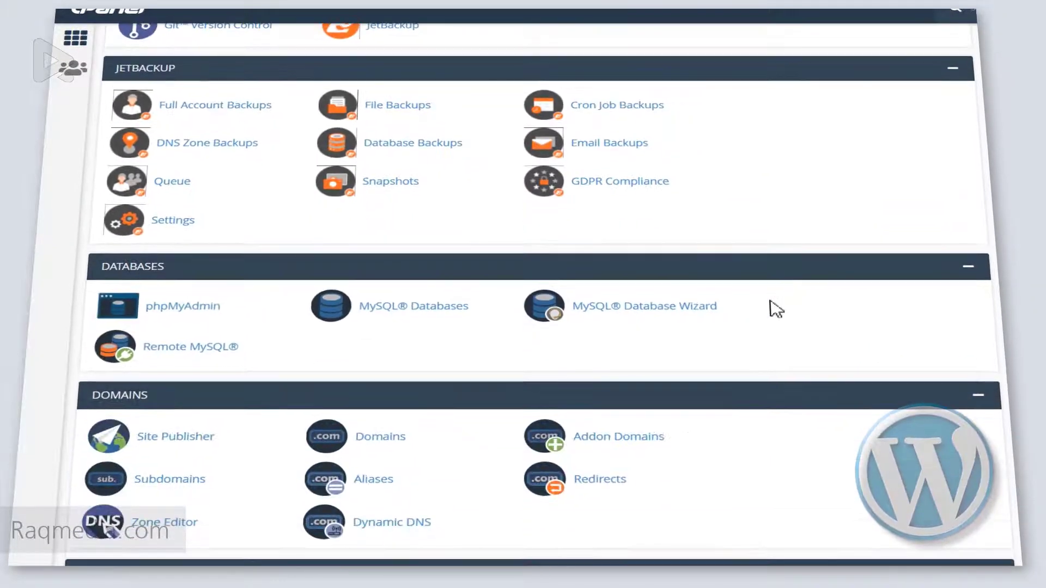
{"action": "scroll", "coordinate": [777, 309], "scroll_direction": "down", "scroll_amount": 2}
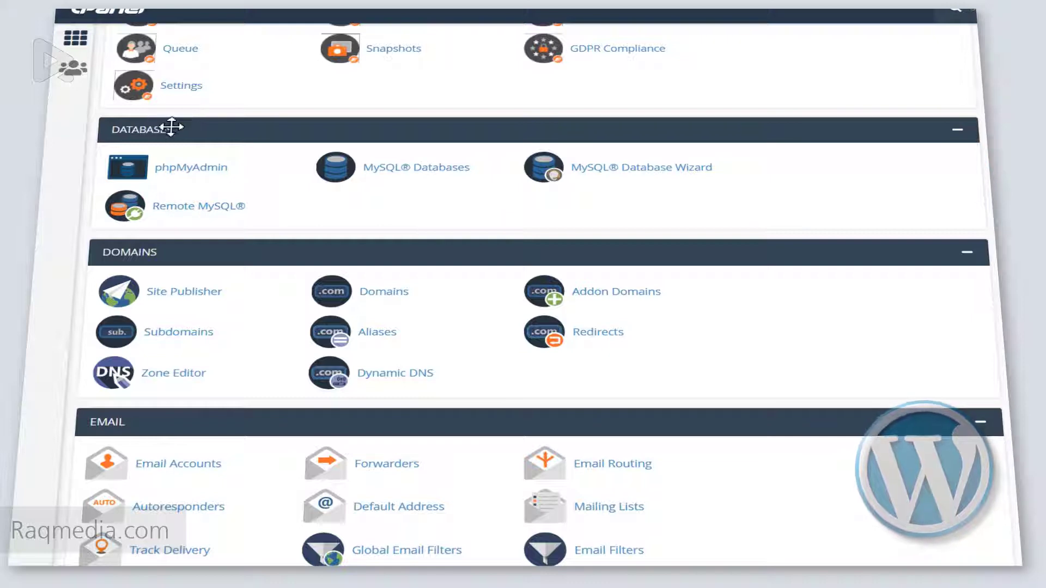
{"action": "left_click", "coordinate": [444, 168]}
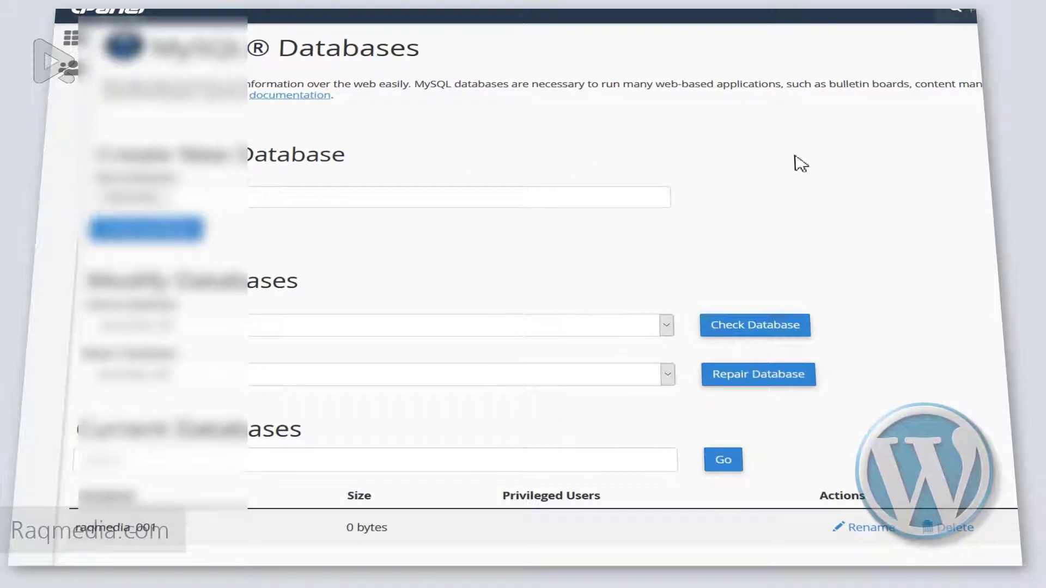
Review the MySQL Databases page, examining the Create New Database and Add New User sections
{"action": "left_click", "coordinate": [223, 197]}
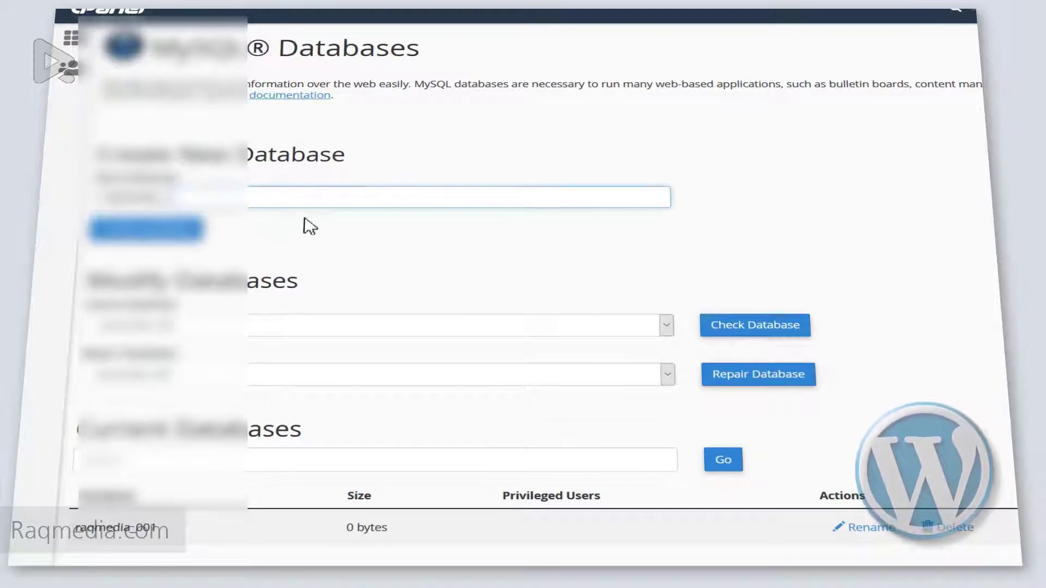
{"action": "left_click_drag", "start_coordinate": [91, 155], "coordinate": [357, 154]}
{"action": "left_click", "coordinate": [377, 153]}
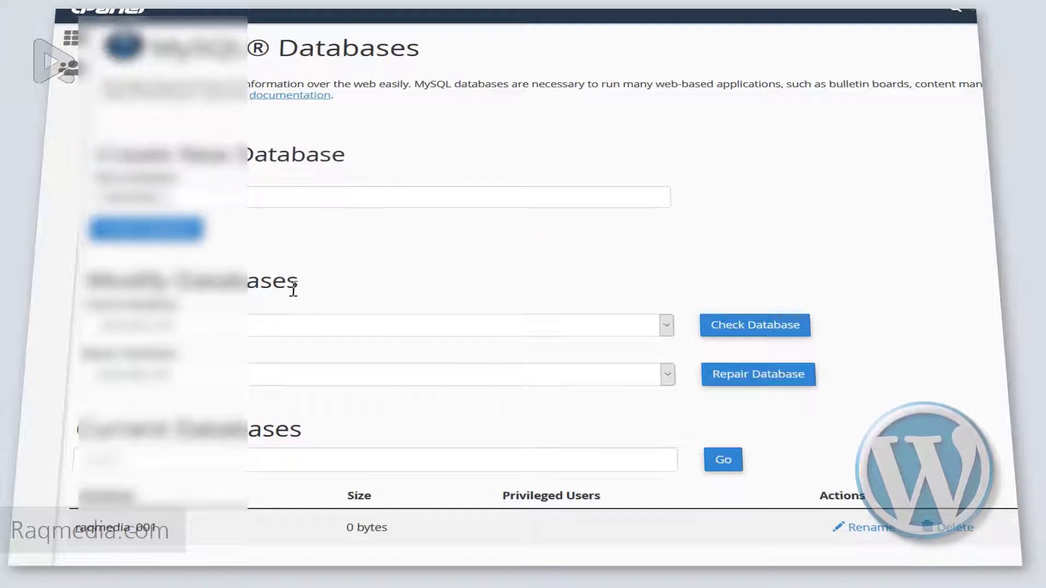
{"action": "scroll", "coordinate": [295, 293], "scroll_direction": "down", "scroll_amount": 3}
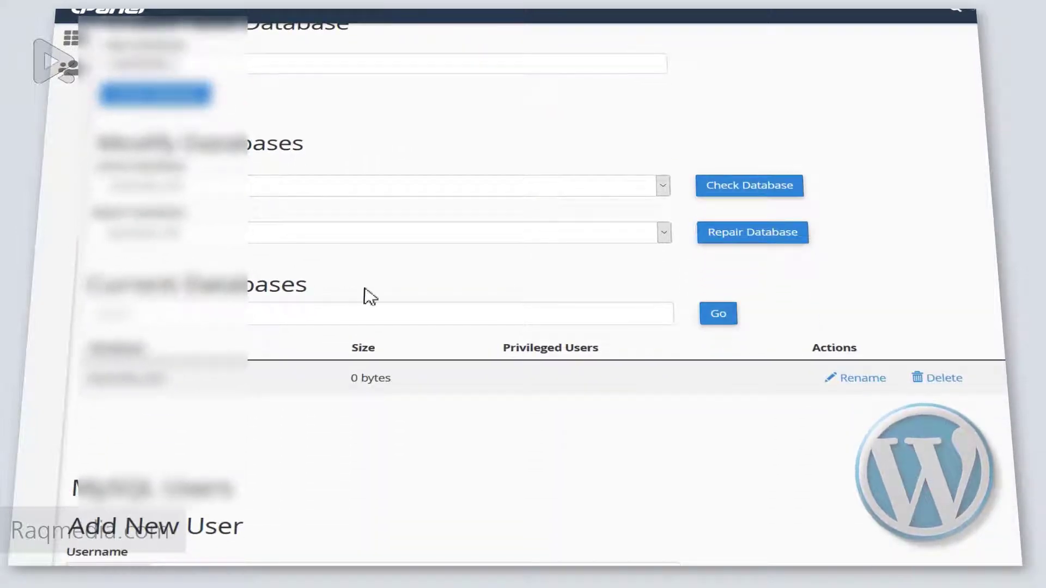
{"action": "scroll", "coordinate": [549, 426], "scroll_direction": "down", "scroll_amount": 3}
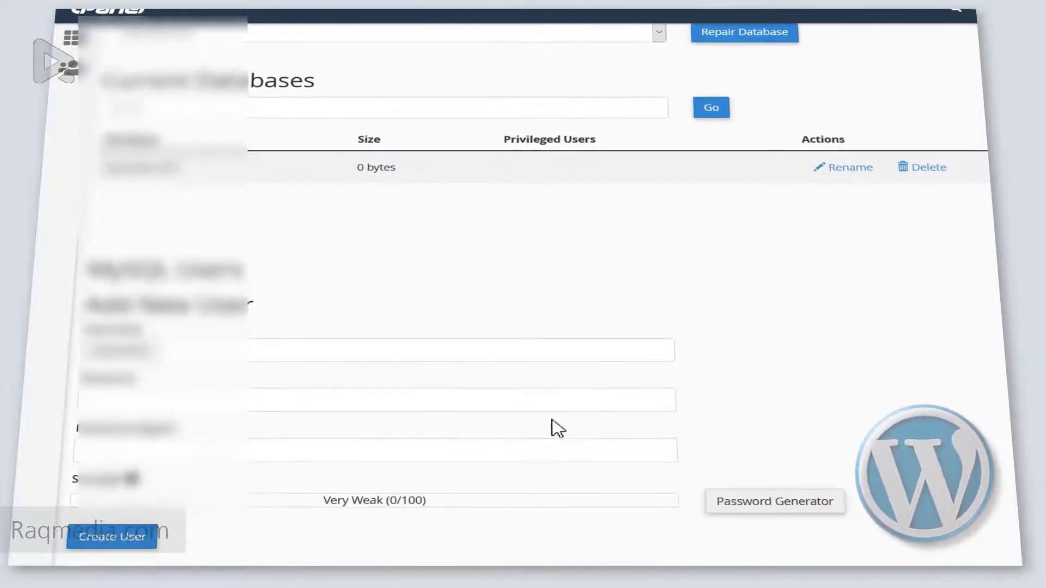
{"action": "scroll", "coordinate": [562, 429], "scroll_direction": "down", "scroll_amount": 3}
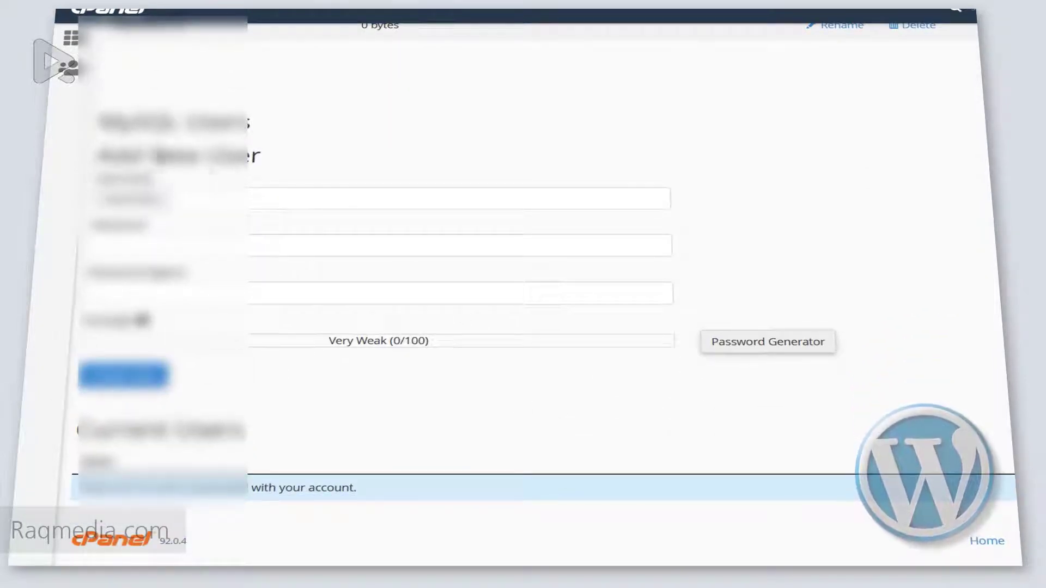
{"action": "left_click_drag", "start_coordinate": [275, 157], "coordinate": [95, 158]}
{"action": "scroll", "coordinate": [834, 253], "scroll_direction": "up", "scroll_amount": 1}
{"action": "scroll", "coordinate": [834, 253], "scroll_direction": "up", "scroll_amount": 10}
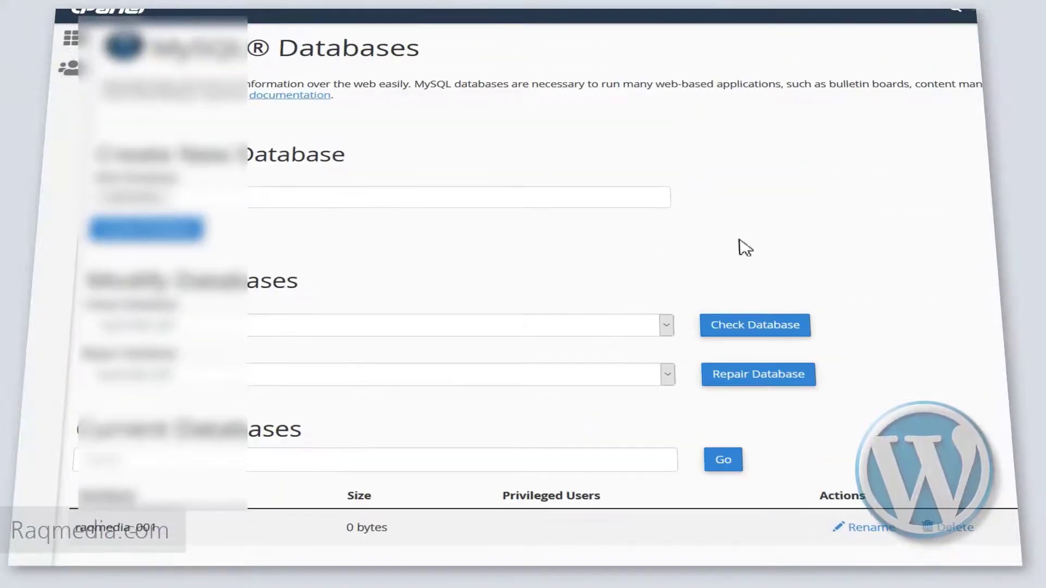
Create a MySQL database with the name suffix englezz and return to the MySQL Databases page
{"action": "left_click", "coordinate": [296, 200]}
{"action": "left_click", "coordinate": [297, 199]}
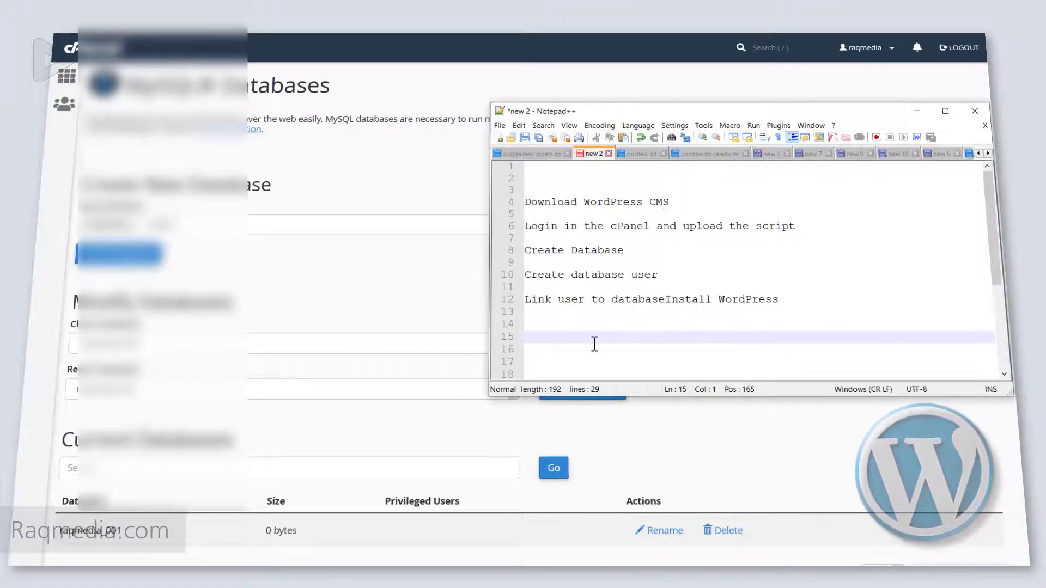
{"action": "scroll", "coordinate": [595, 345], "scroll_direction": "down", "scroll_amount": 3}
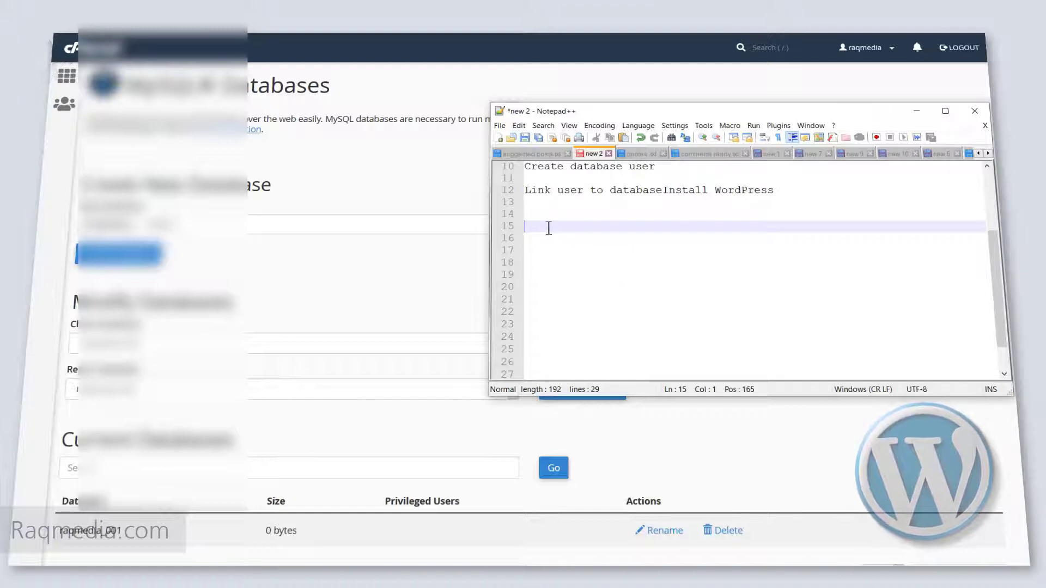
{"action": "left_click", "coordinate": [256, 219]}
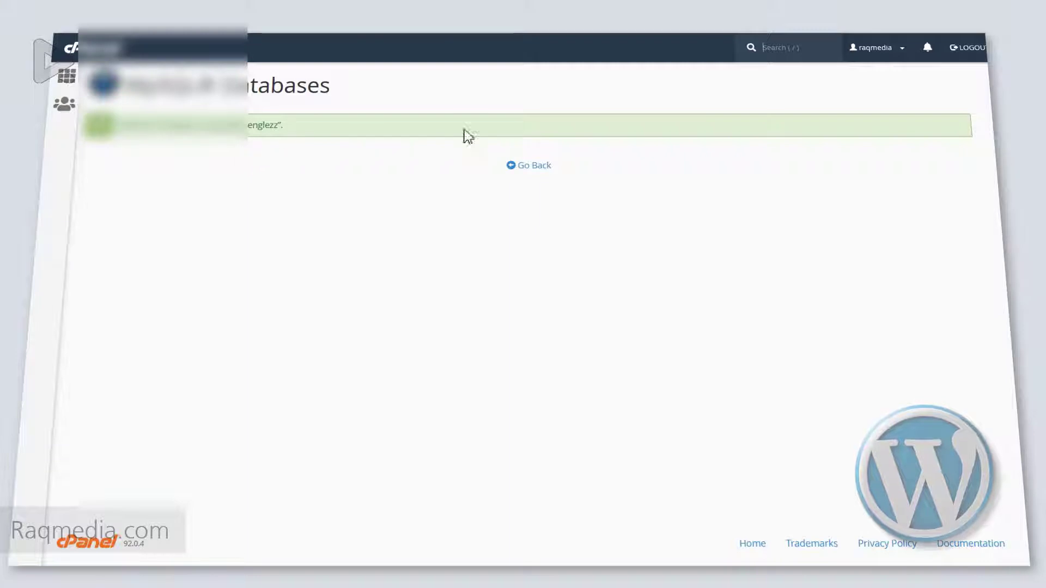
{"action": "left_click", "coordinate": [539, 173]}
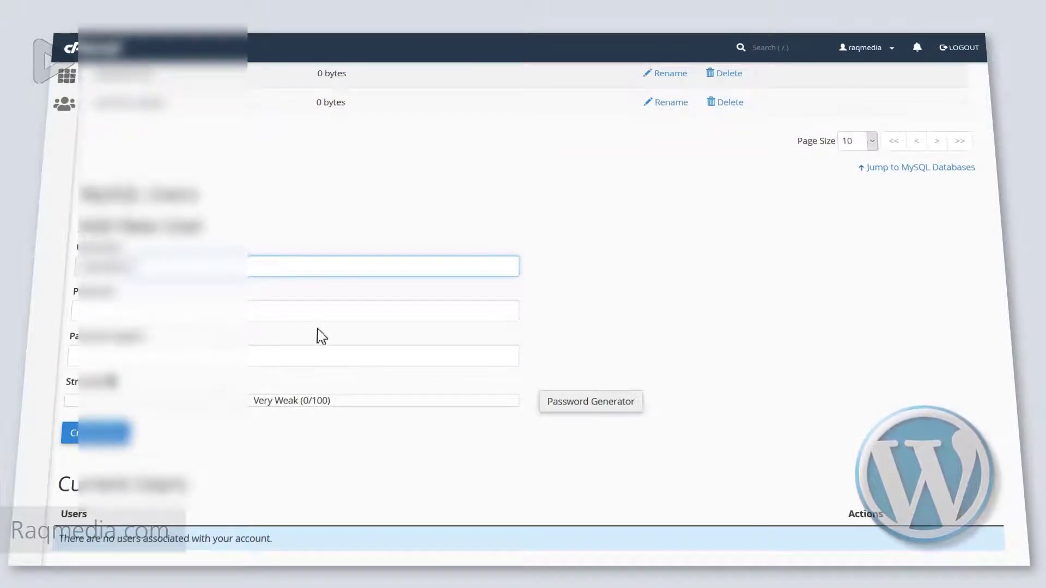
Enter ezzyah as the new MySQL username and generate an 18-character password using both alpha and both non-alpha character types
{"action": "left_click", "coordinate": [554, 402]}
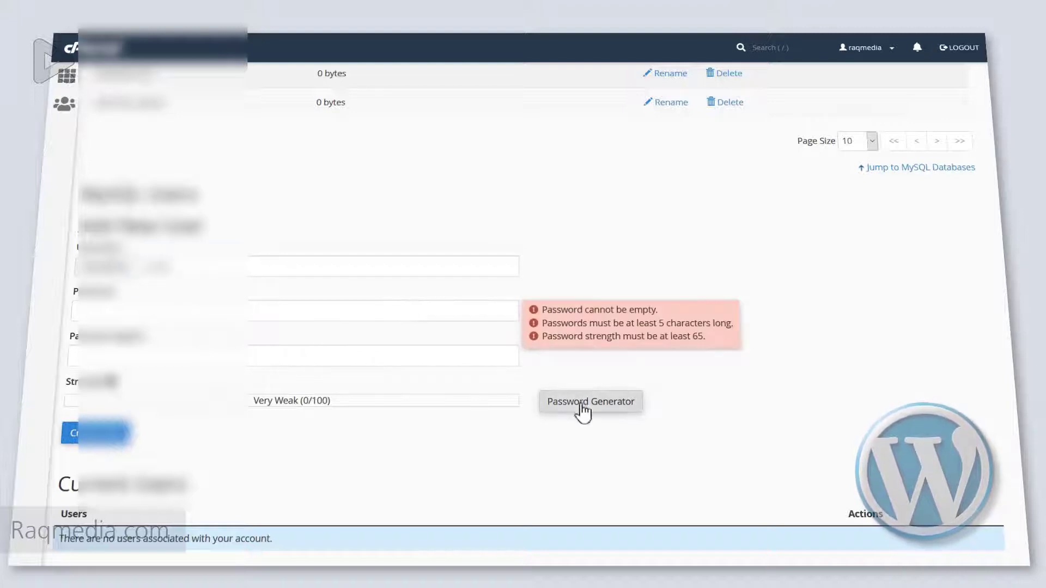
{"action": "left_click", "coordinate": [624, 412]}
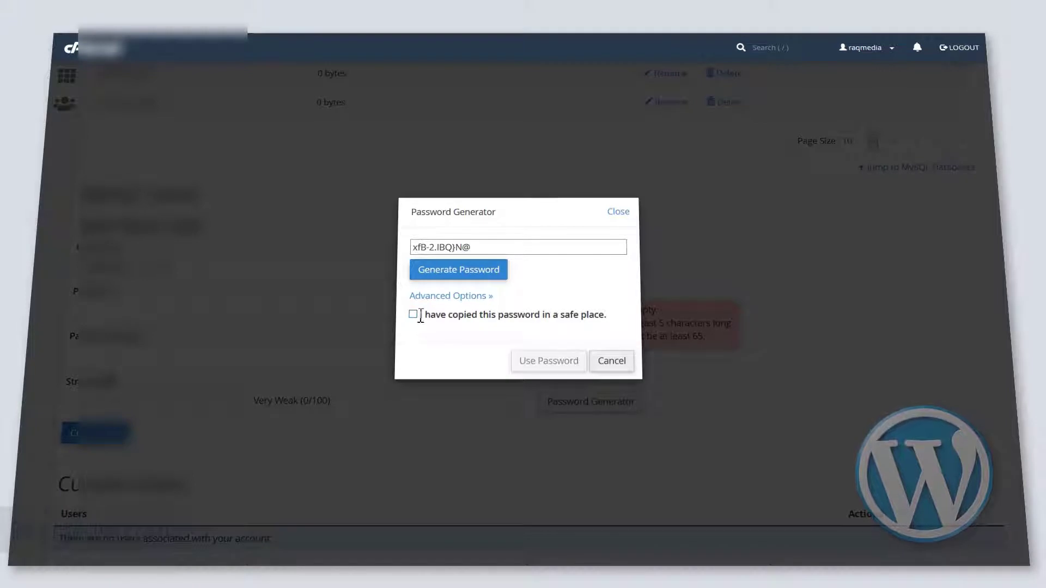
{"action": "left_click", "coordinate": [436, 248]}
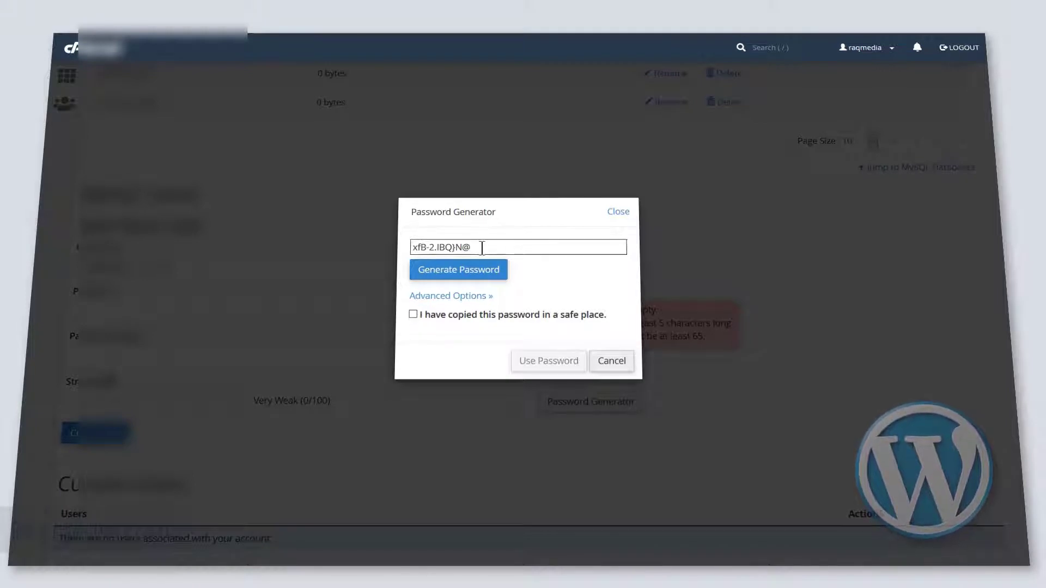
{"action": "left_click", "coordinate": [477, 297]}
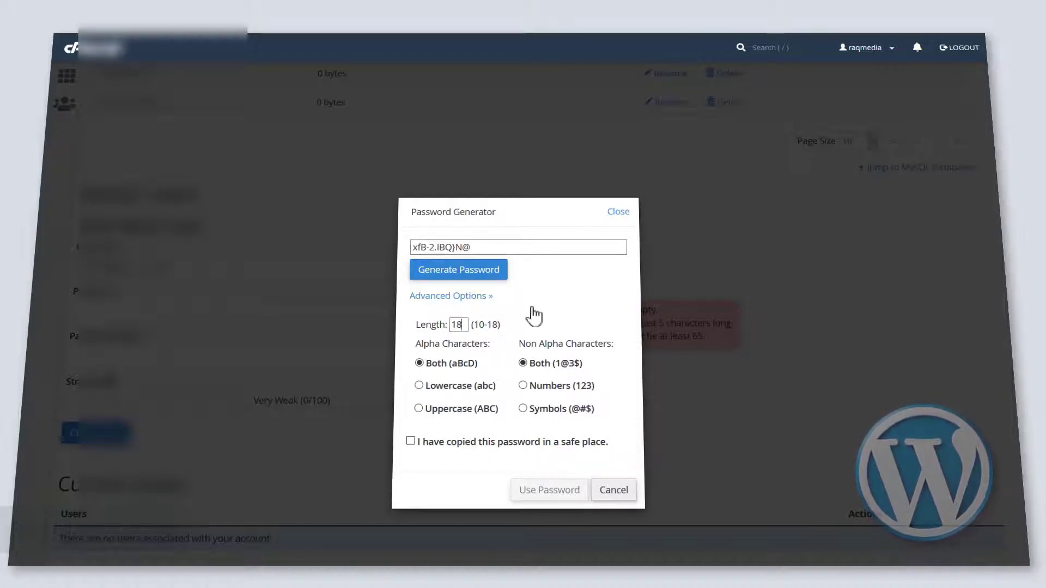
{"action": "left_click", "coordinate": [523, 408]}
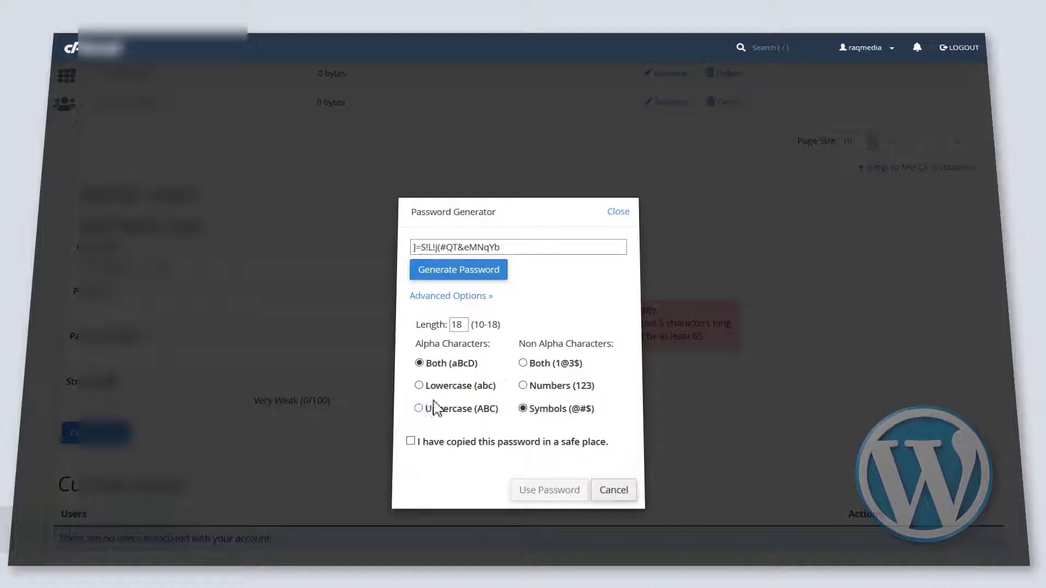
{"action": "left_click", "coordinate": [522, 363]}
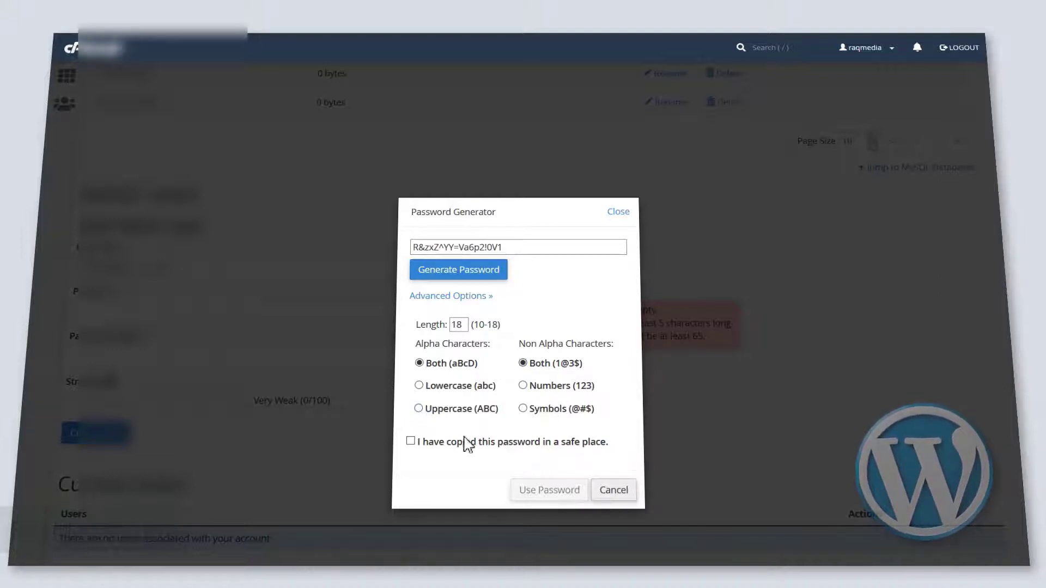
{"action": "left_click", "coordinate": [482, 276]}
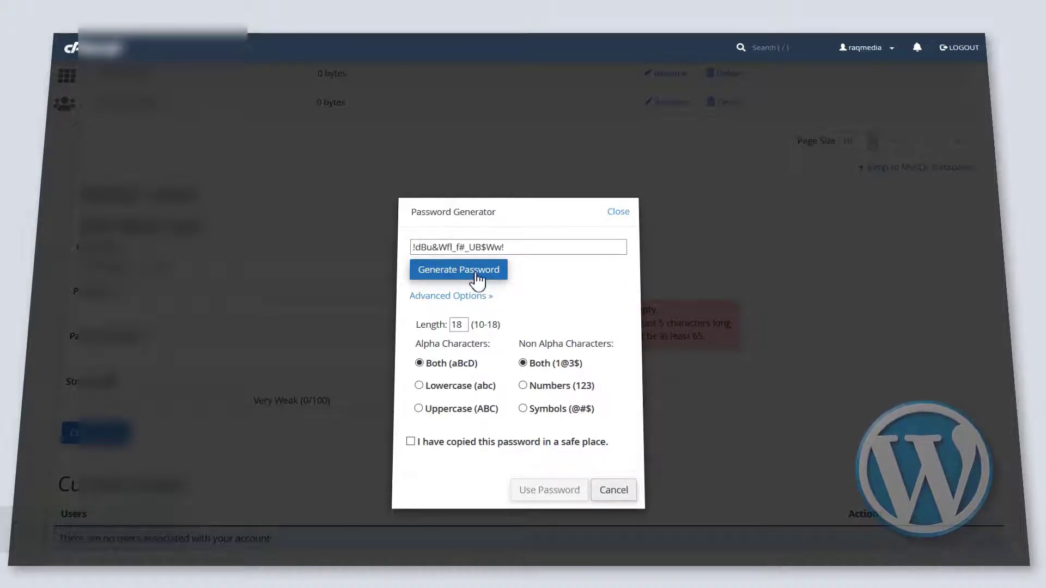
Copy the generated password, confirm it is saved in a safe place and apply it to the new user's password fields
{"action": "left_click_drag", "start_coordinate": [522, 248], "coordinate": [412, 246]}
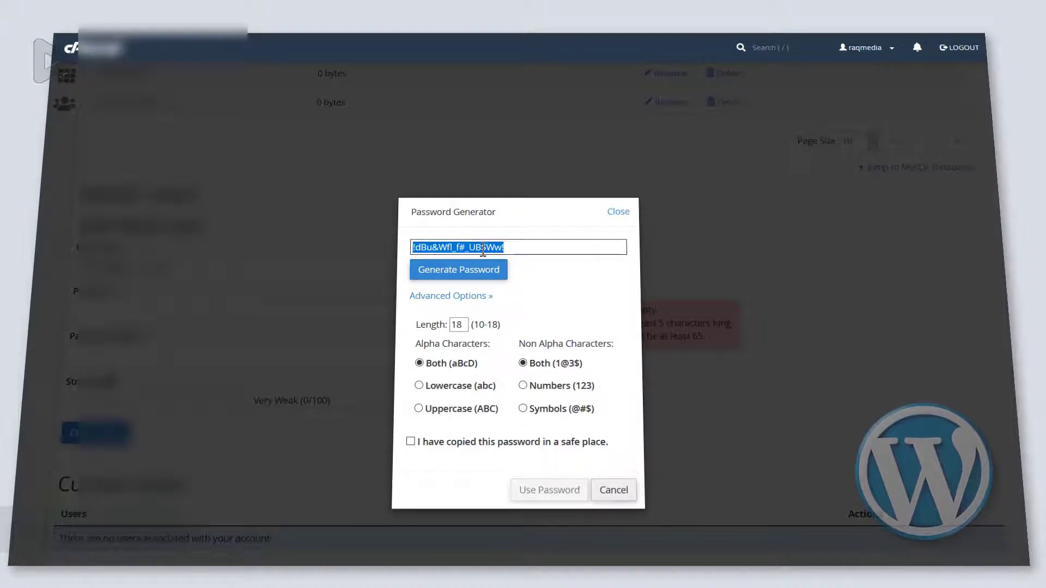
{"action": "left_click", "coordinate": [411, 442]}
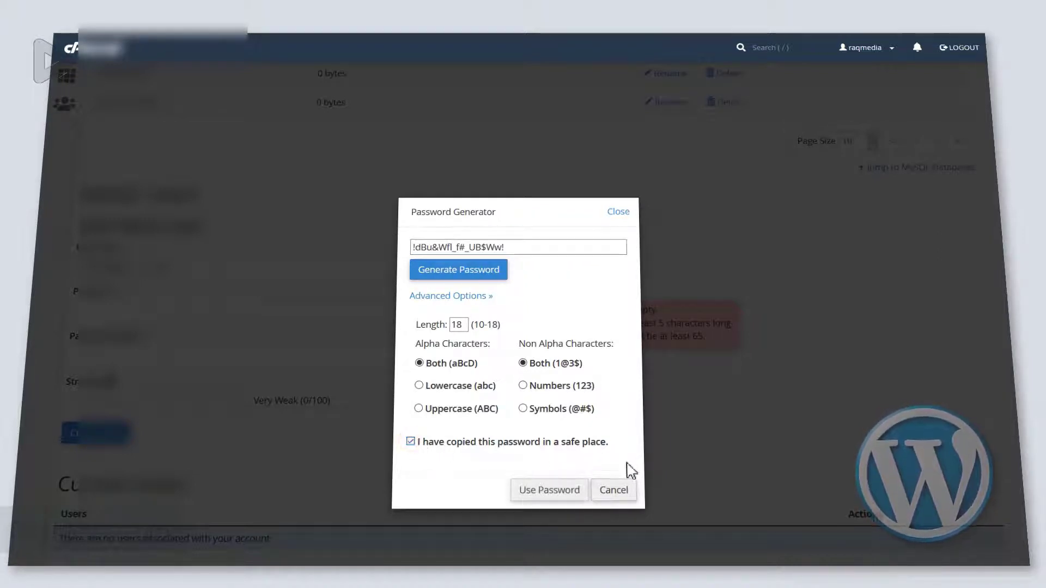
{"action": "left_click", "coordinate": [568, 498]}
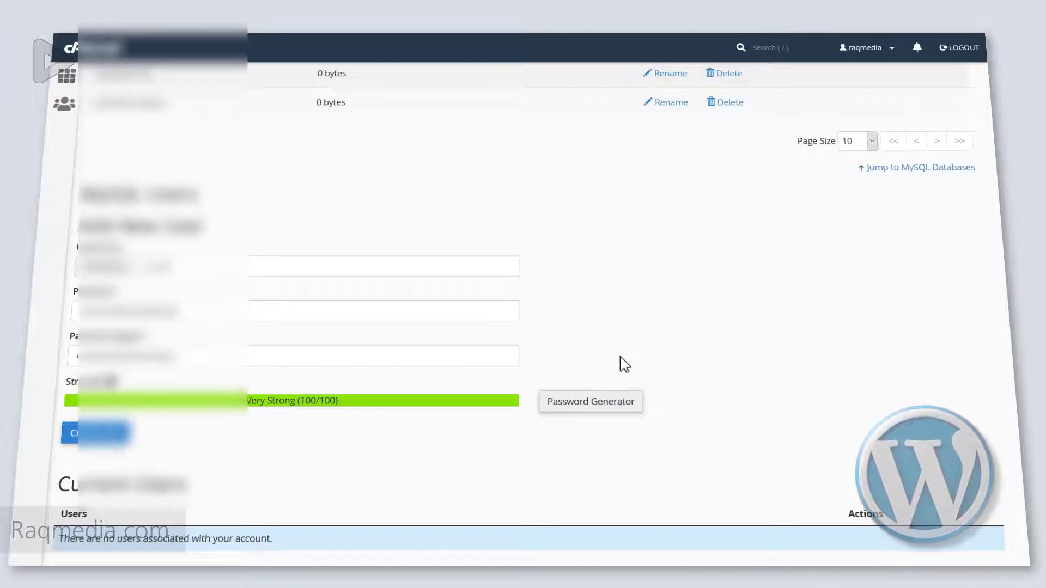
Create the MySQL user with the generated password and dismiss the browser's offer to save it
{"action": "left_click_drag", "start_coordinate": [272, 400], "coordinate": [357, 407]}
{"action": "left_click", "coordinate": [358, 408]}
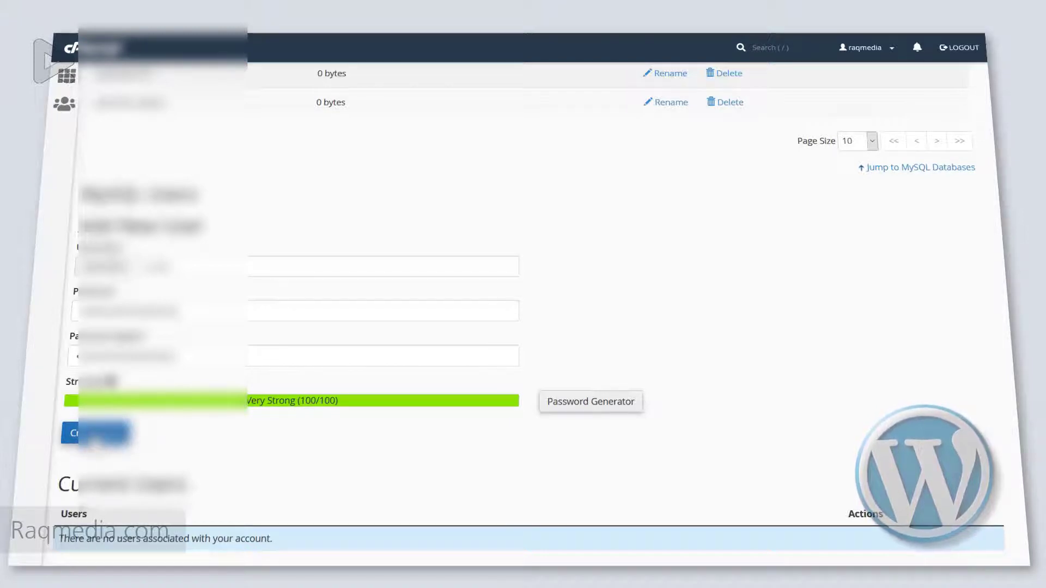
{"action": "left_click", "coordinate": [94, 434]}
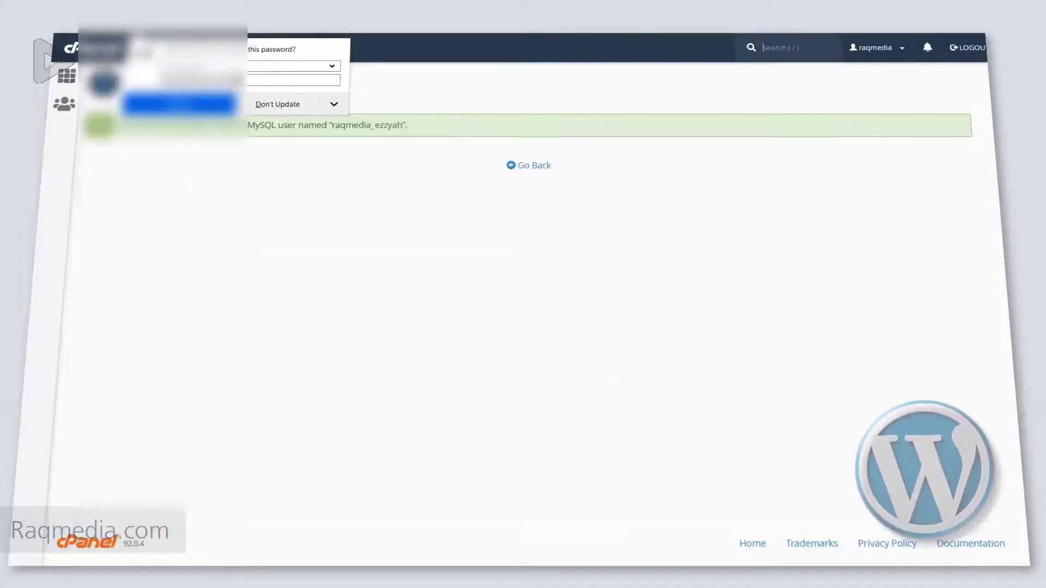
{"action": "left_click", "coordinate": [245, 68]}
{"action": "left_click", "coordinate": [278, 189]}
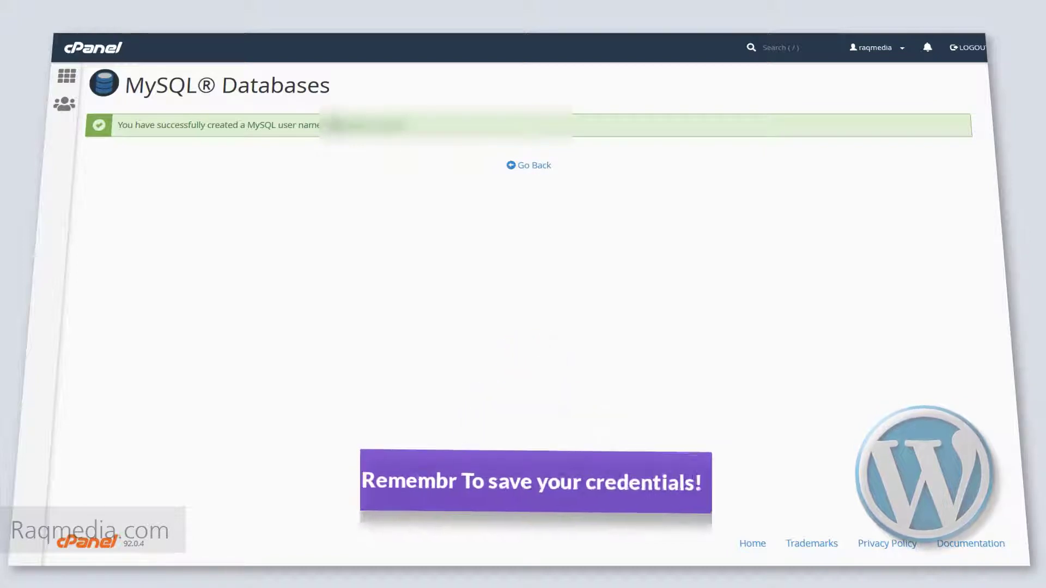
Copy the new MySQL username and record raqmedia_ezzyah as the Database User name in the Notepad++ notes
{"action": "double_click", "coordinate": [359, 125]}
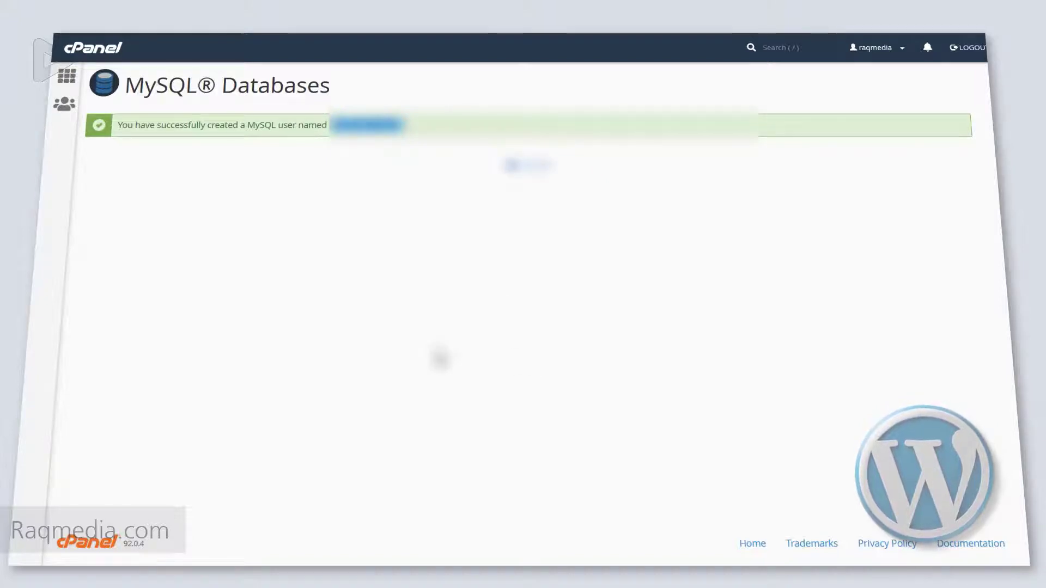
{"action": "key", "text": "alt+Tab"}
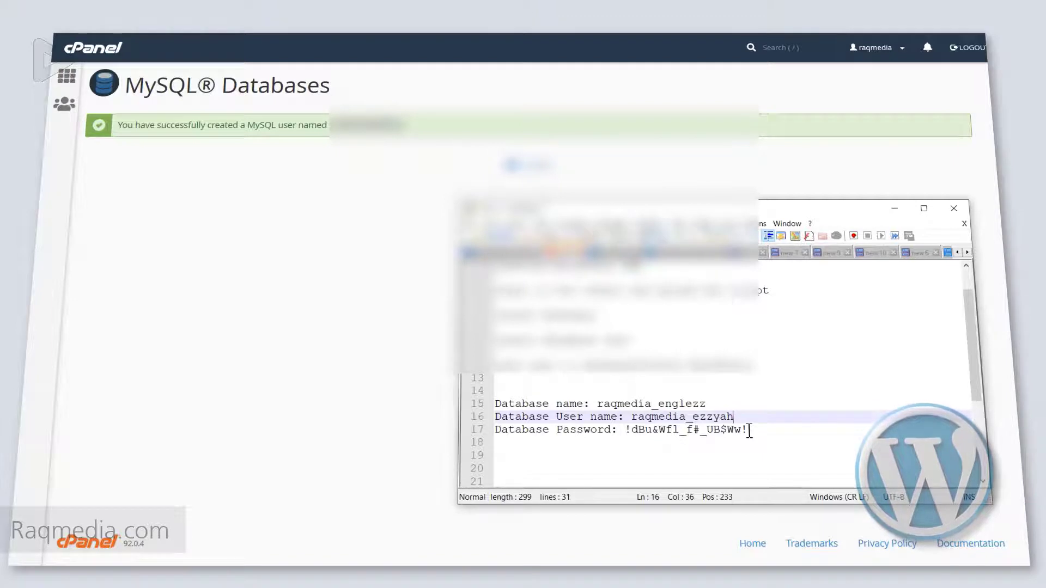
{"action": "scroll", "coordinate": [750, 430], "scroll_direction": "down", "scroll_amount": 2}
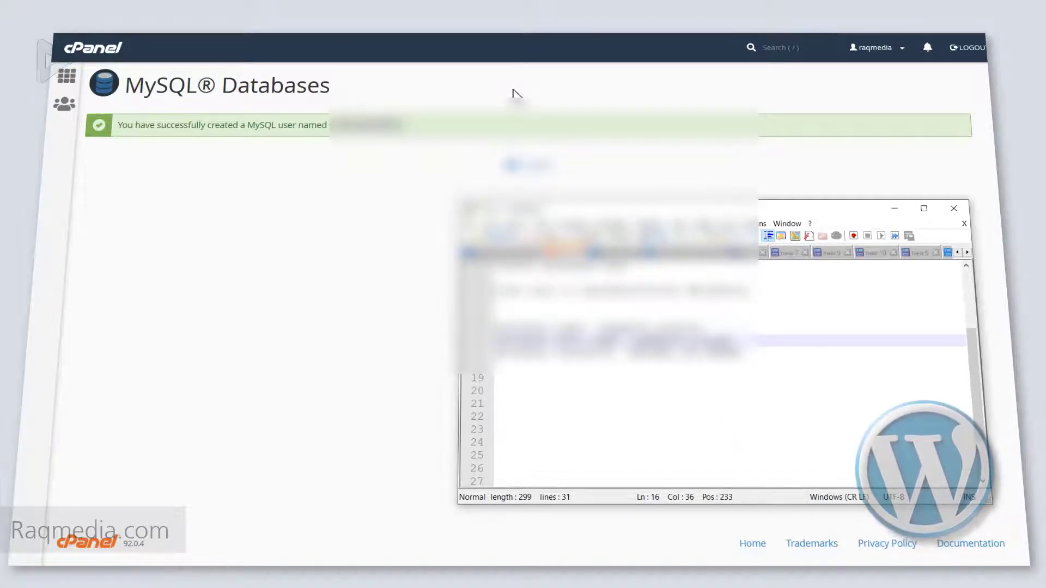
Return to the main MySQL Databases page and find the Add User To Database section
{"action": "left_click", "coordinate": [523, 165]}
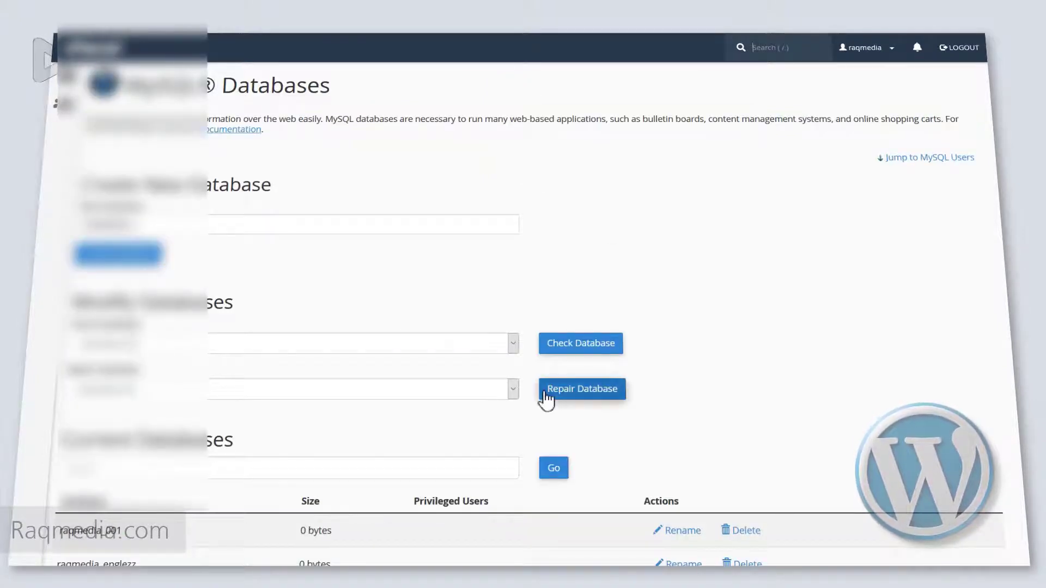
{"action": "scroll", "coordinate": [546, 399], "scroll_direction": "down", "scroll_amount": 3}
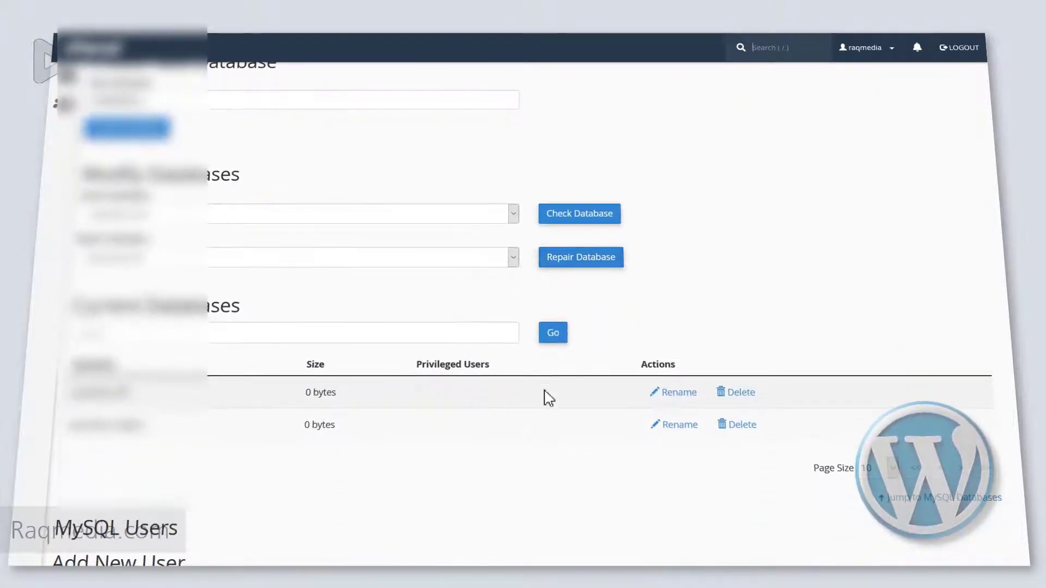
{"action": "scroll", "coordinate": [548, 398], "scroll_direction": "down", "scroll_amount": 7}
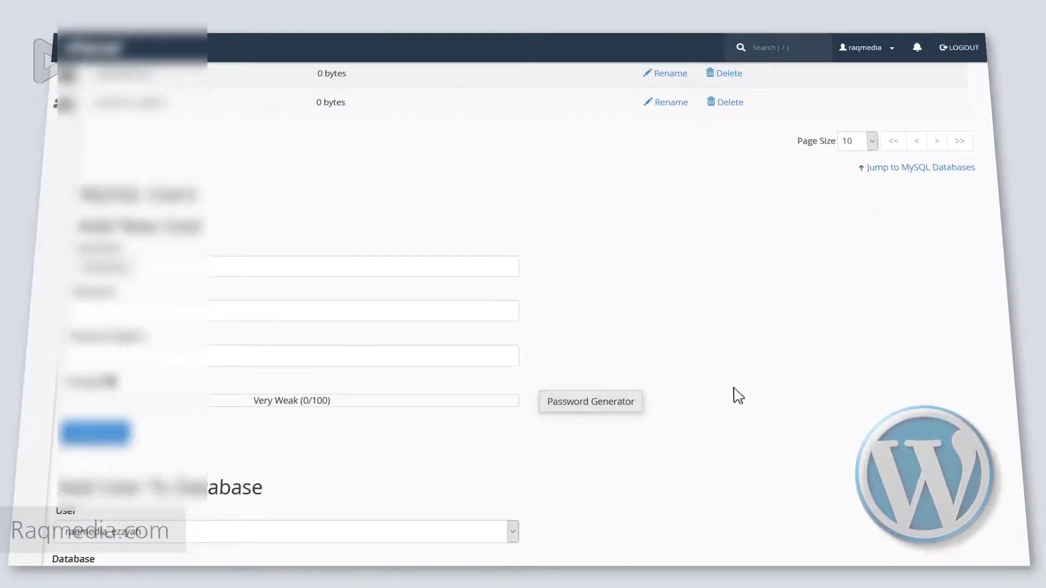
{"action": "scroll", "coordinate": [714, 355], "scroll_direction": "down", "scroll_amount": 5}
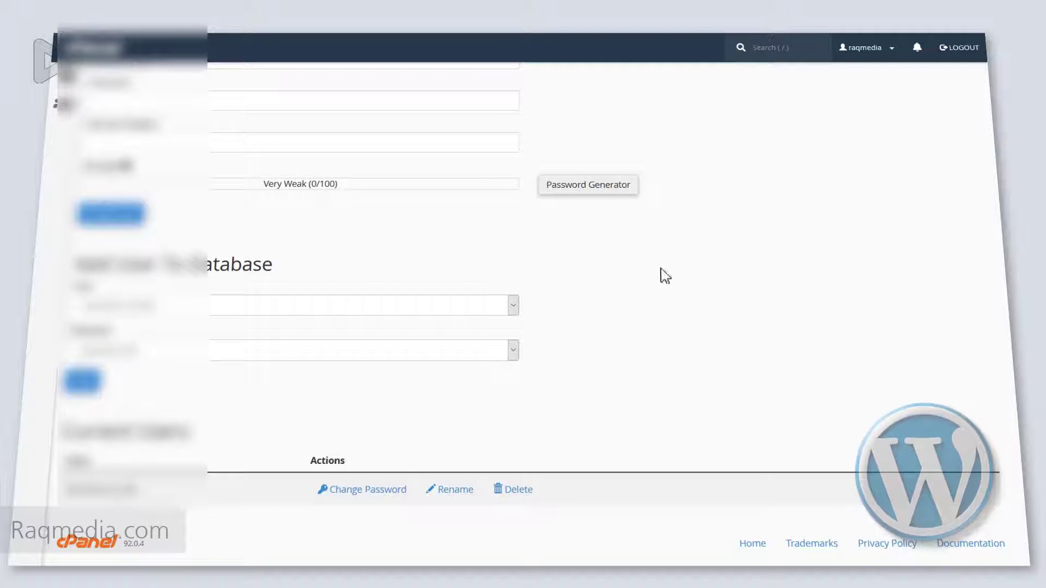
{"action": "left_click_drag", "start_coordinate": [81, 264], "coordinate": [280, 267]}
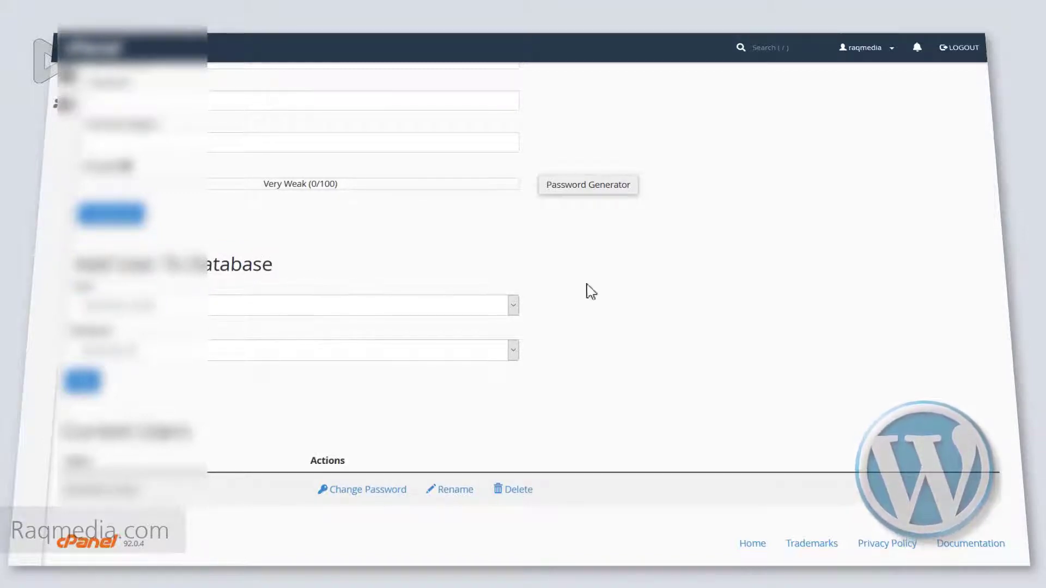
Add the user raqmedia_ezzyah to the database raqmedia_englezz
{"action": "left_click", "coordinate": [499, 306]}
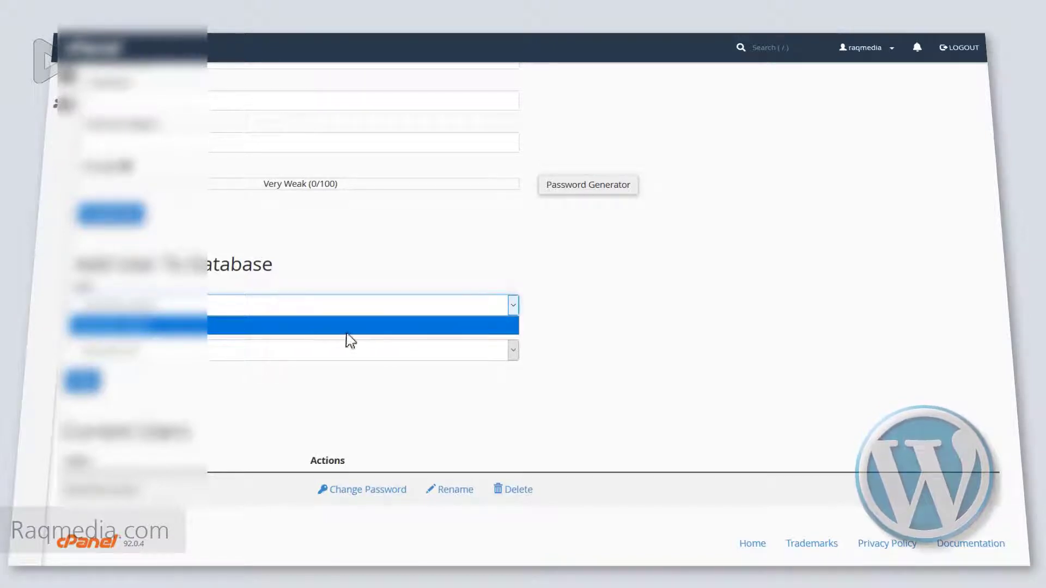
{"action": "left_click", "coordinate": [397, 272]}
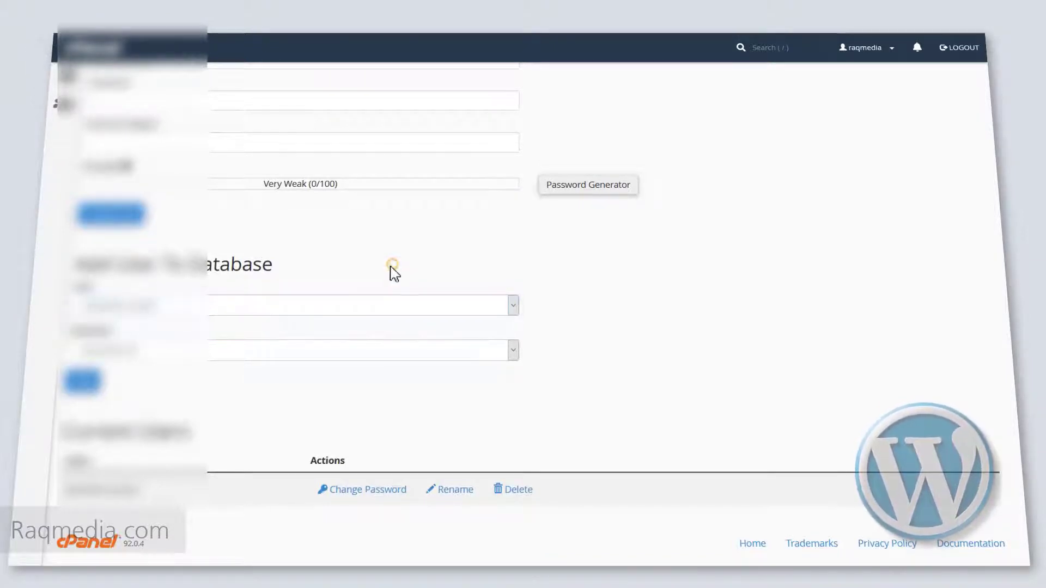
{"action": "left_click", "coordinate": [388, 308]}
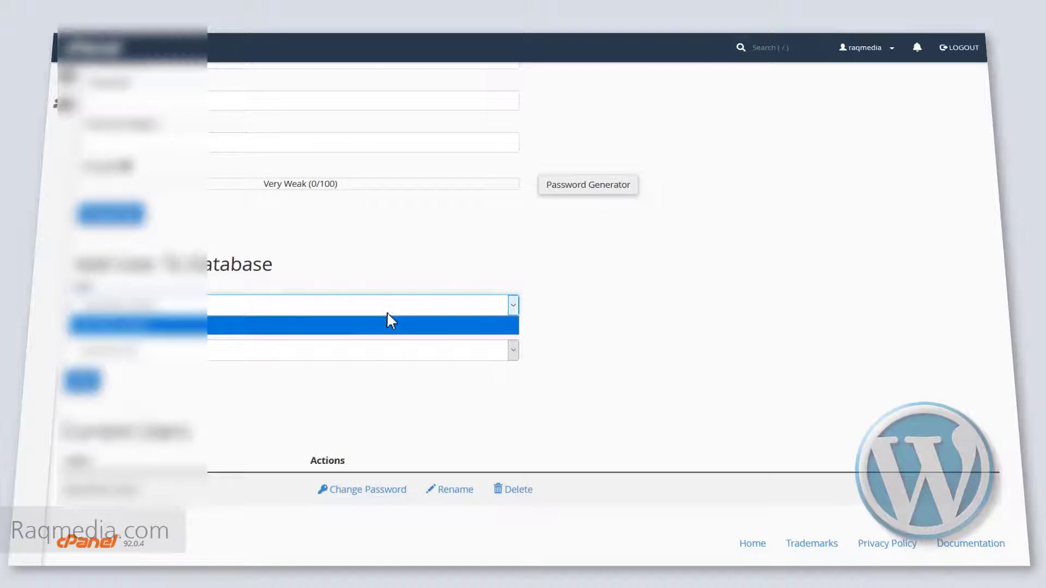
{"action": "left_click", "coordinate": [411, 314]}
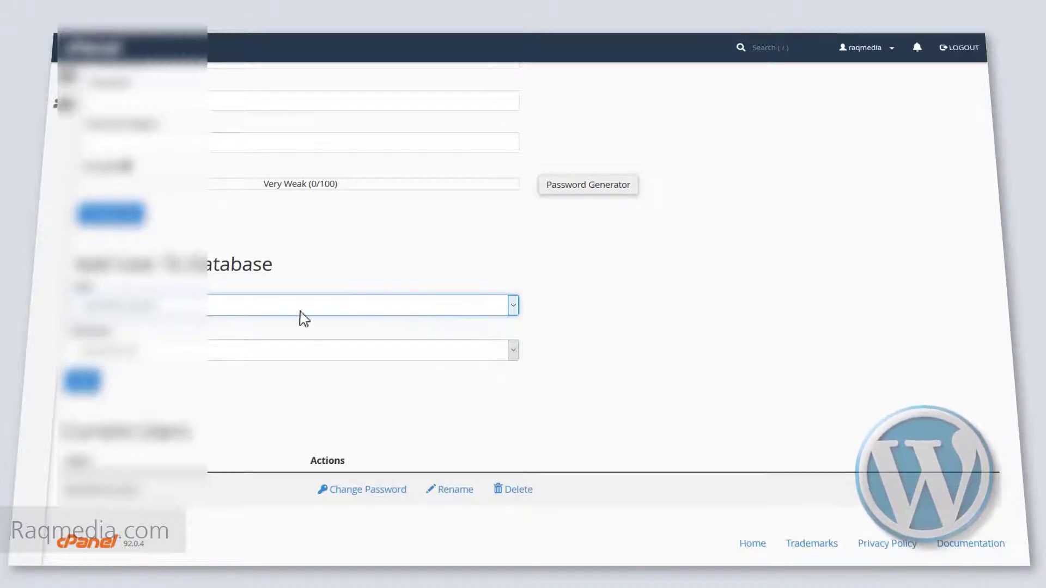
{"action": "left_click", "coordinate": [513, 308]}
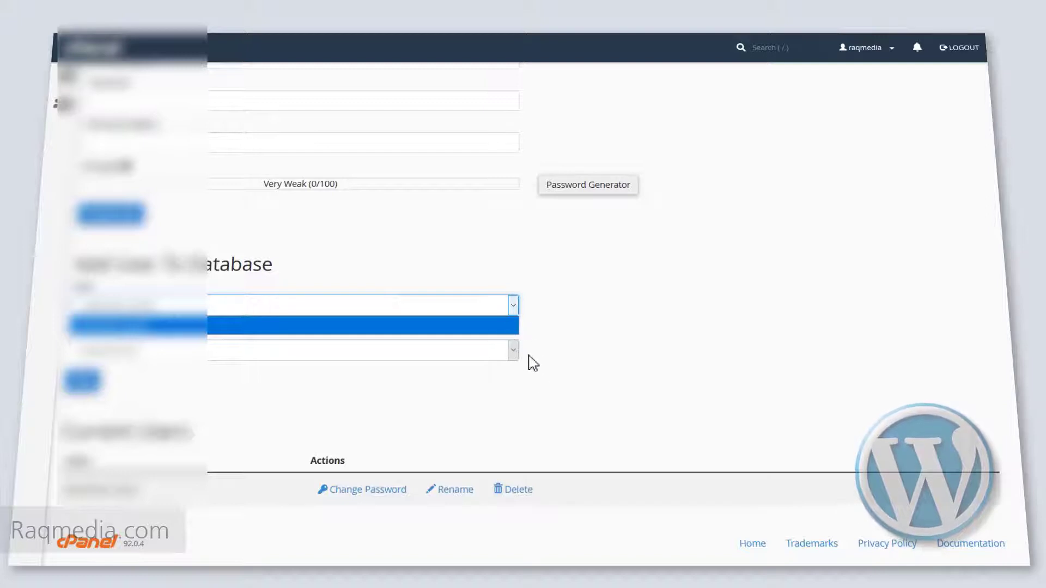
{"action": "left_click", "coordinate": [580, 297]}
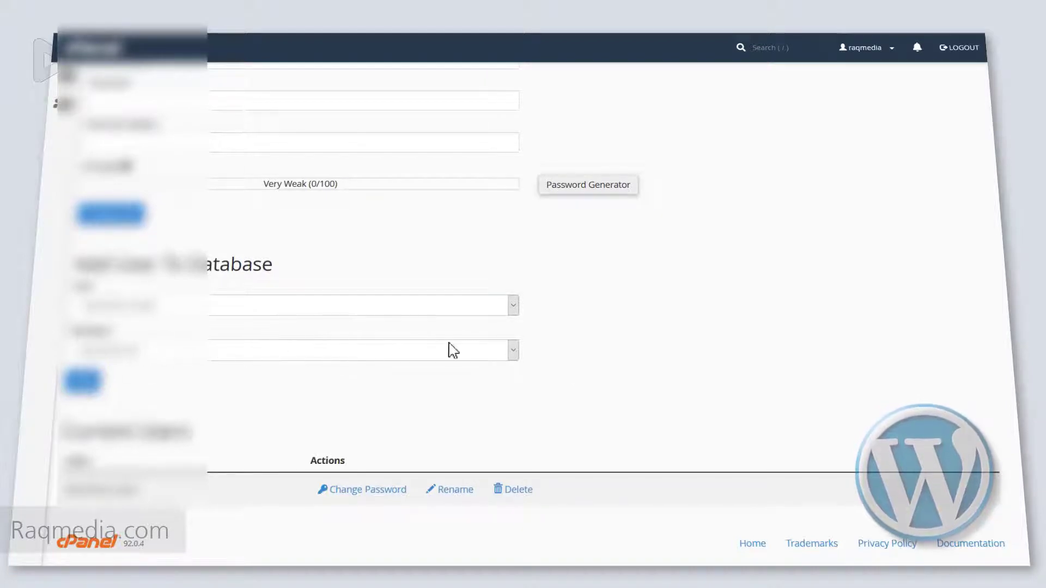
{"action": "left_click", "coordinate": [463, 354]}
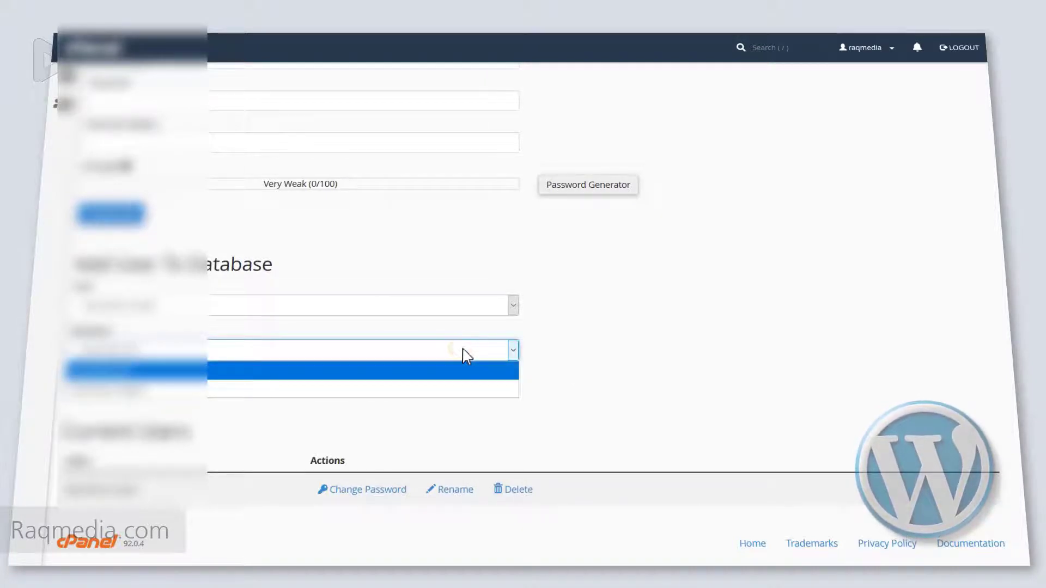
{"action": "left_click", "coordinate": [499, 393]}
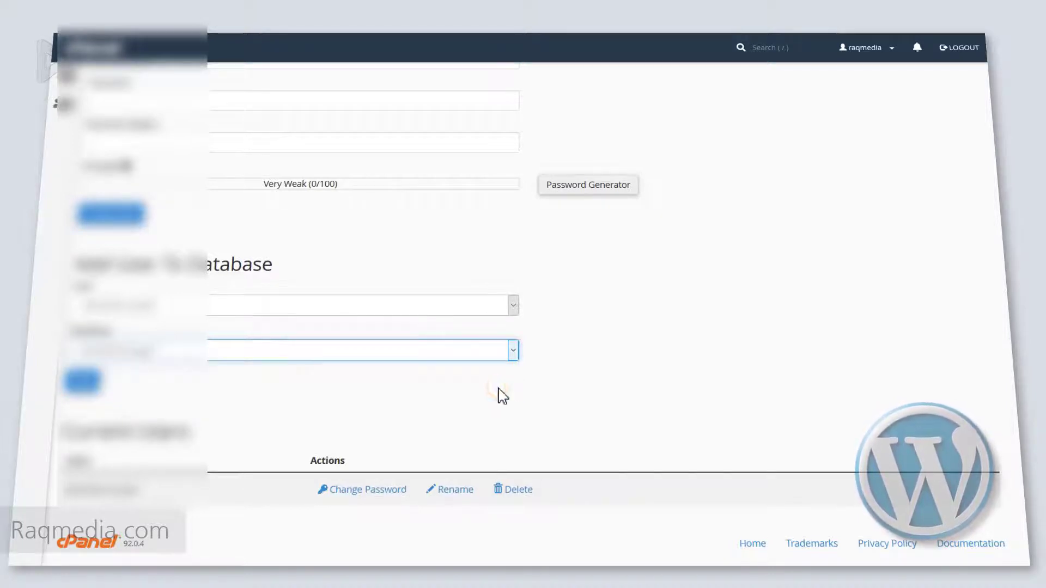
{"action": "left_click", "coordinate": [603, 312]}
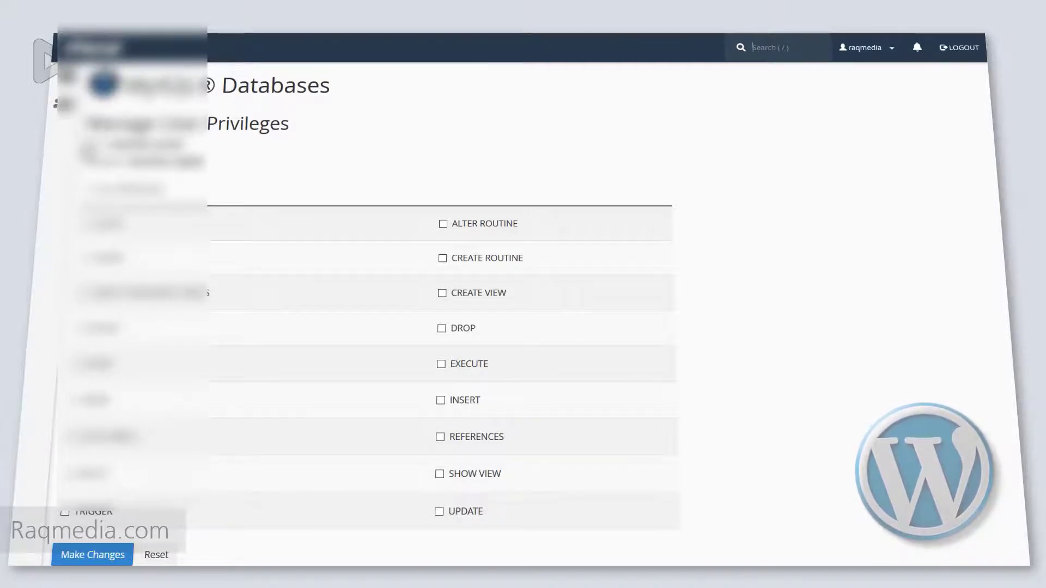
Grant the database user all privileges except DROP and apply the changes
{"action": "left_click_drag", "start_coordinate": [183, 143], "coordinate": [238, 164]}
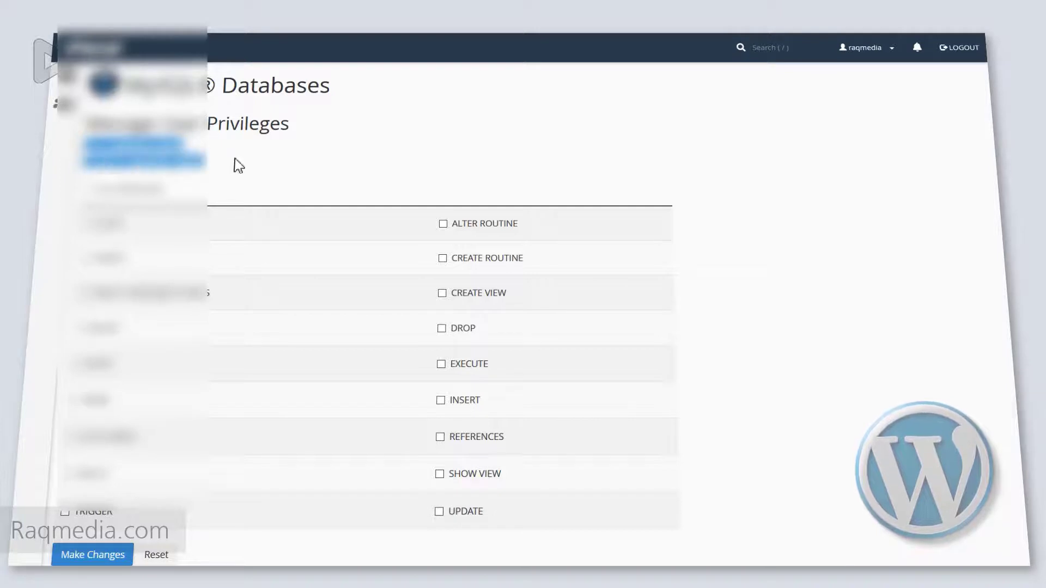
{"action": "left_click", "coordinate": [242, 171]}
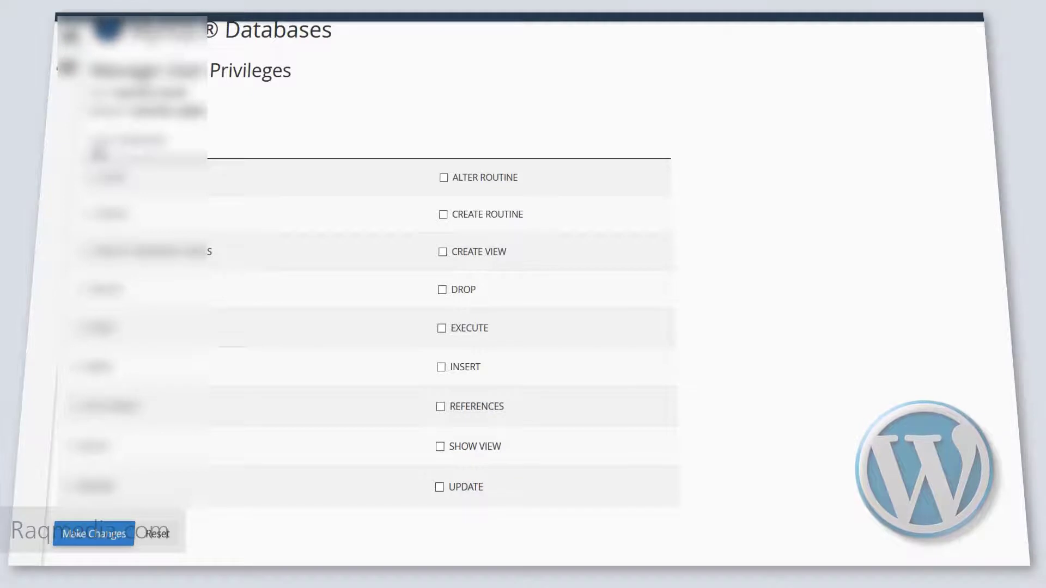
{"action": "left_click", "coordinate": [95, 144]}
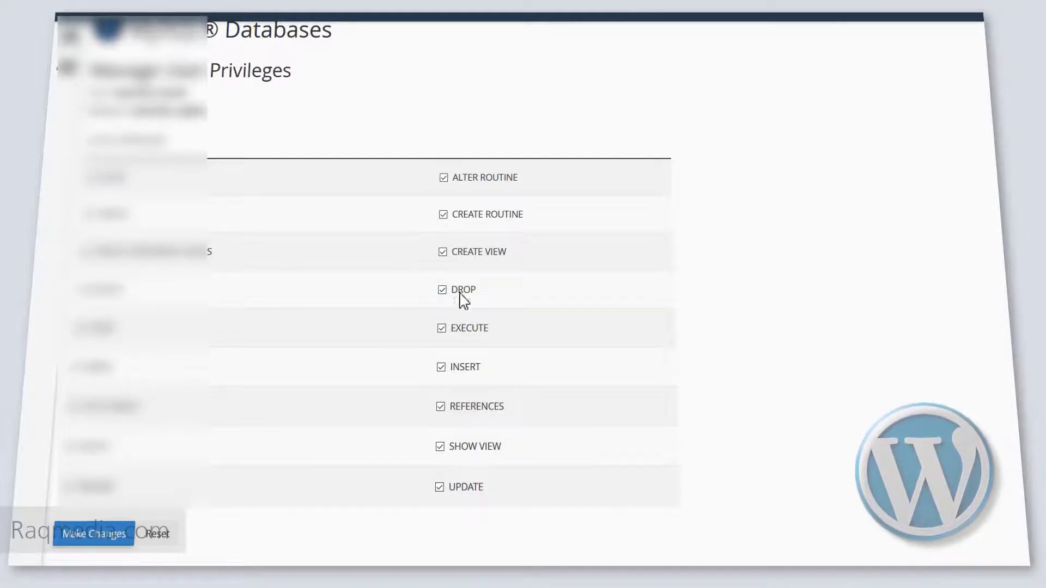
{"action": "left_click", "coordinate": [443, 291]}
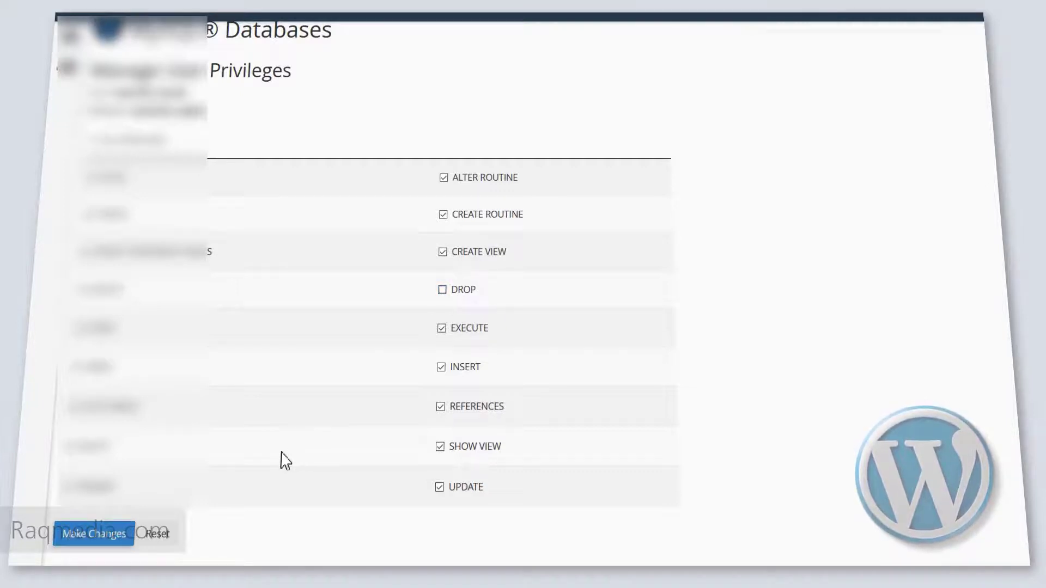
{"action": "left_click", "coordinate": [96, 538]}
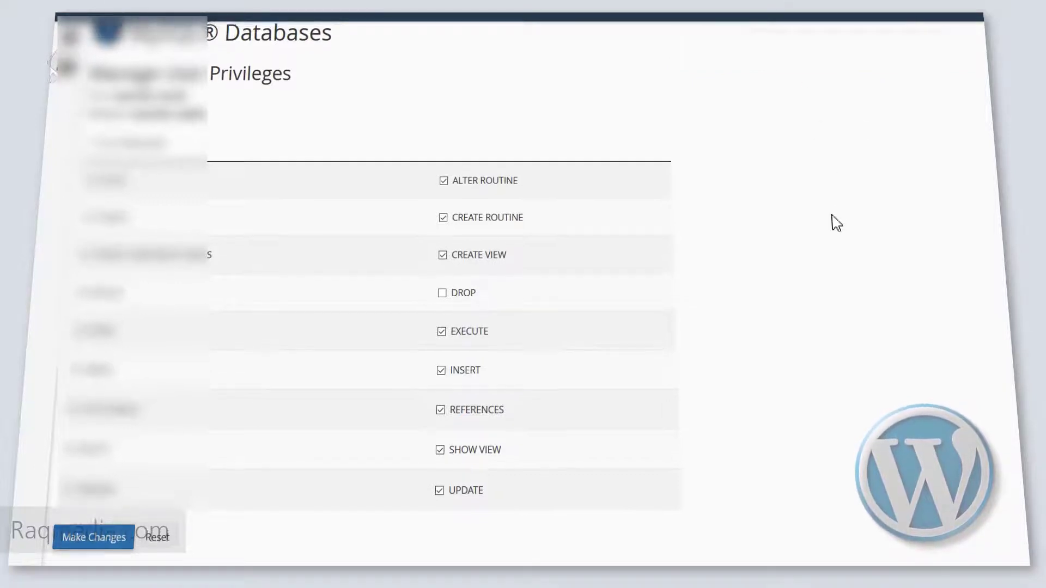
{"action": "scroll", "coordinate": [832, 234], "scroll_direction": "up", "scroll_amount": 1}
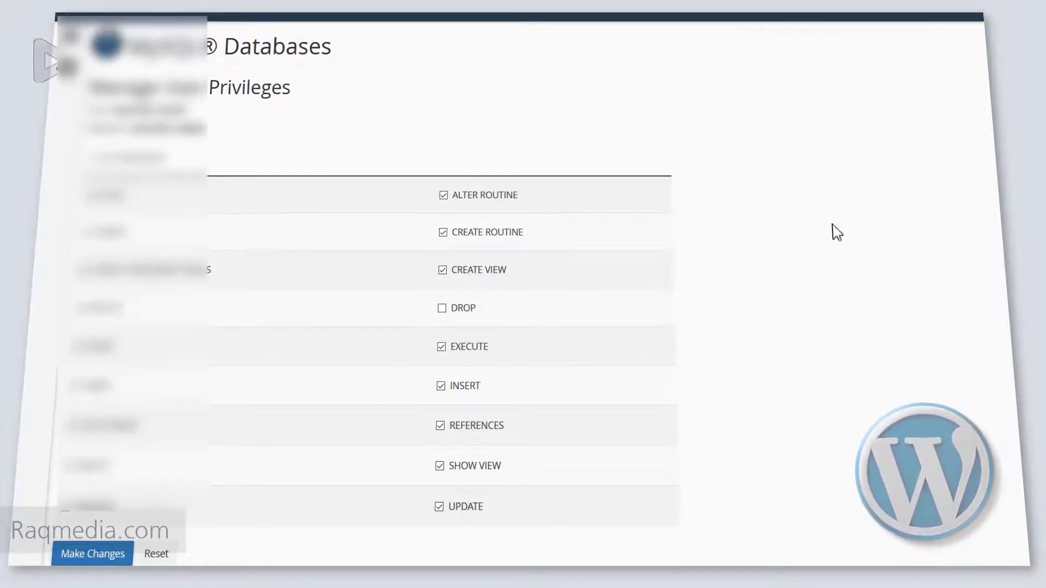
{"action": "scroll", "coordinate": [837, 232], "scroll_direction": "down", "scroll_amount": 2}
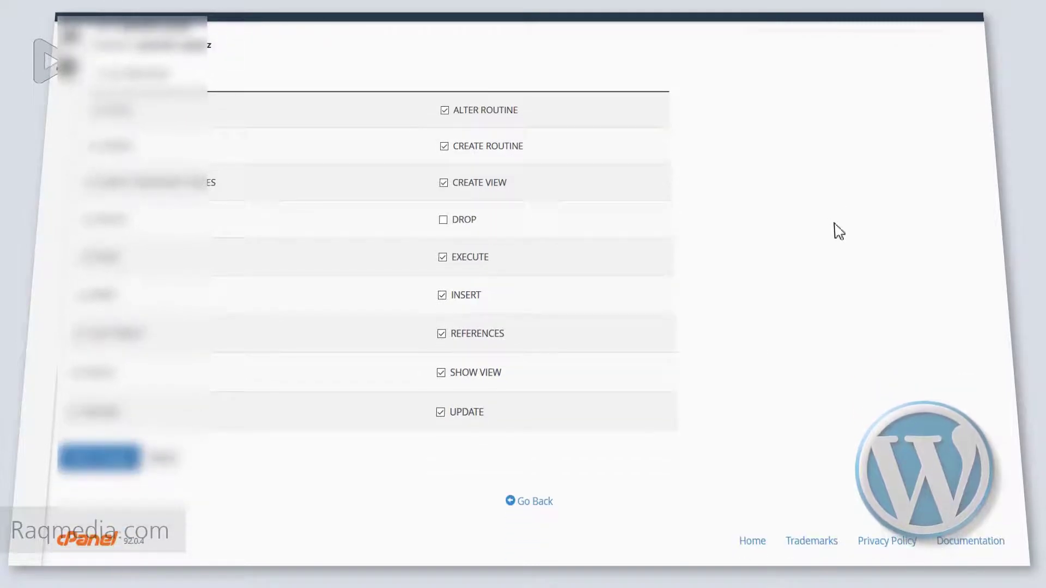
{"action": "scroll", "coordinate": [838, 232], "scroll_direction": "up", "scroll_amount": 2}
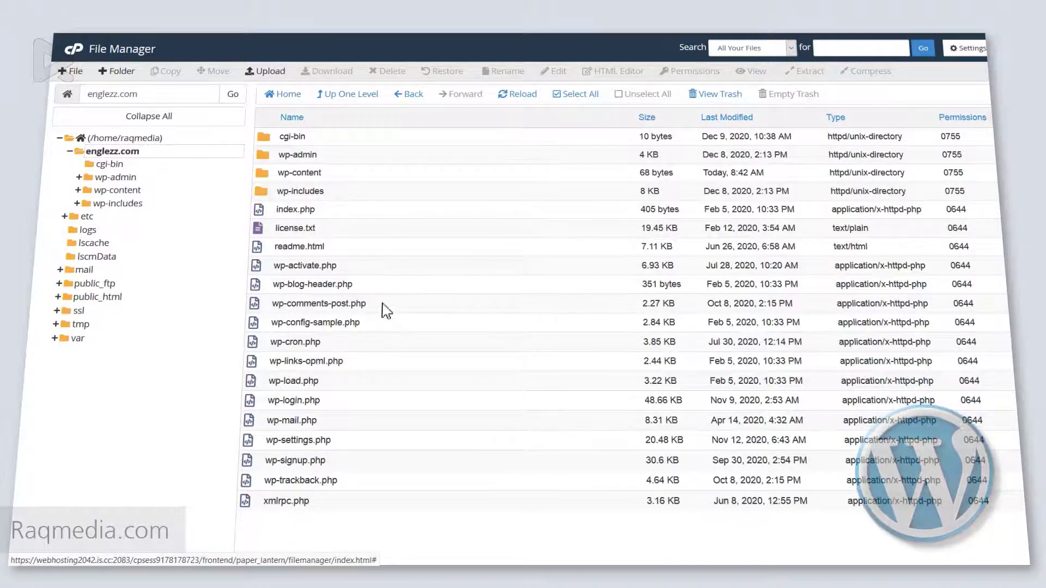
Switch to the WordPress installer page and continue with English (United States) as the installation language
{"action": "mouse_move", "coordinate": [287, 41]}
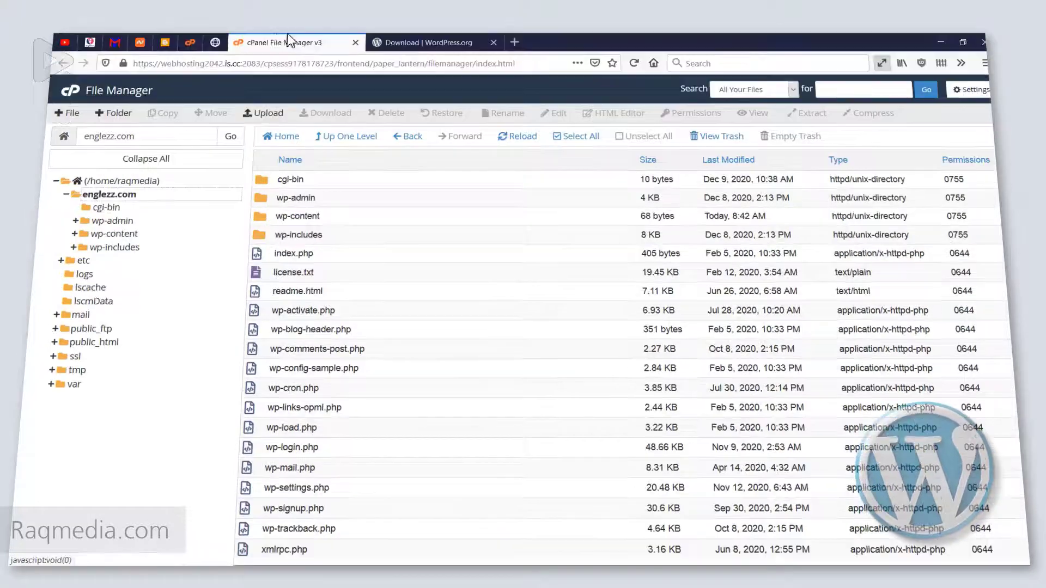
{"action": "left_click", "coordinate": [216, 42]}
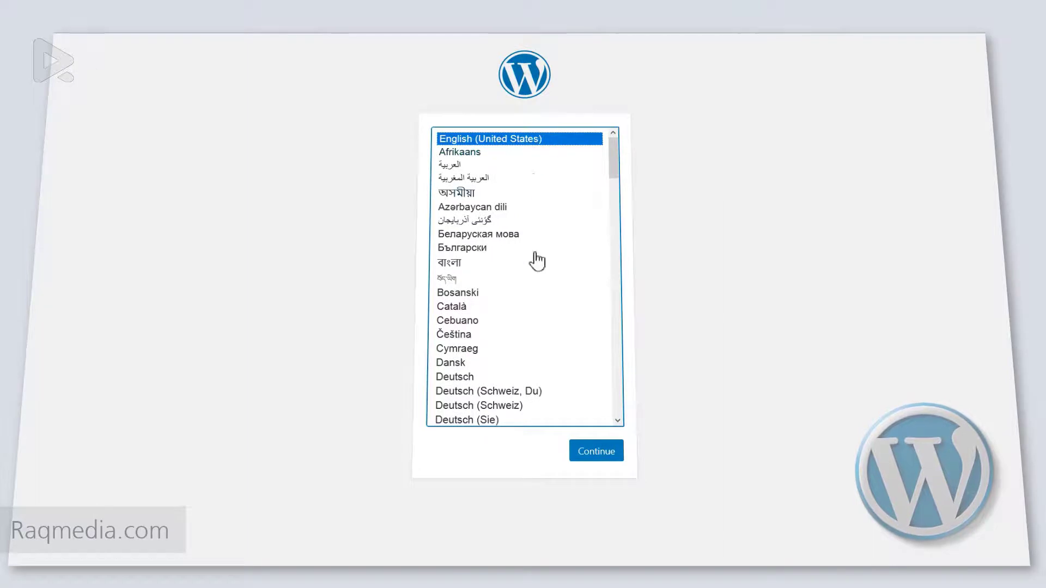
{"action": "scroll", "coordinate": [556, 325], "scroll_direction": "down", "scroll_amount": 3}
{"action": "scroll", "coordinate": [556, 326], "scroll_direction": "down", "scroll_amount": 4}
{"action": "scroll", "coordinate": [557, 326], "scroll_direction": "up", "scroll_amount": 7}
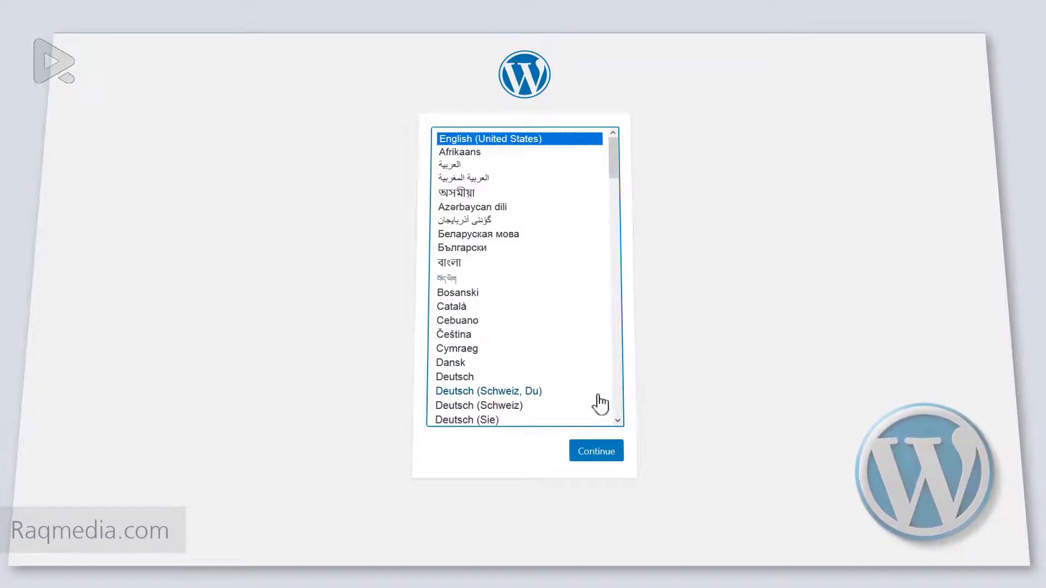
{"action": "left_click", "coordinate": [602, 458]}
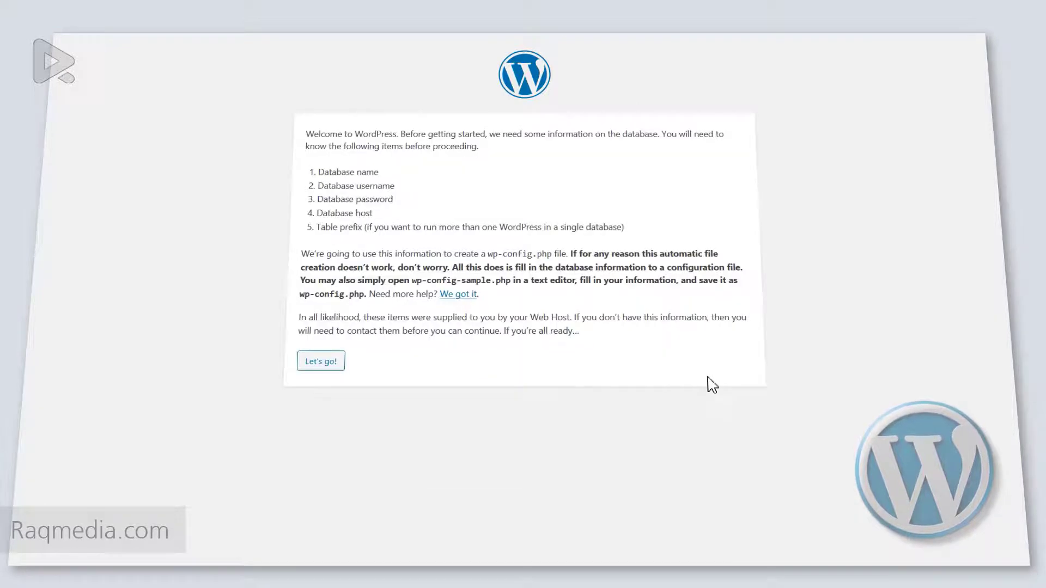
Proceed to the database connection form, fill in the database name, username and password, and keep localhost as the database host
{"action": "left_click", "coordinate": [401, 195]}
{"action": "left_click", "coordinate": [330, 363]}
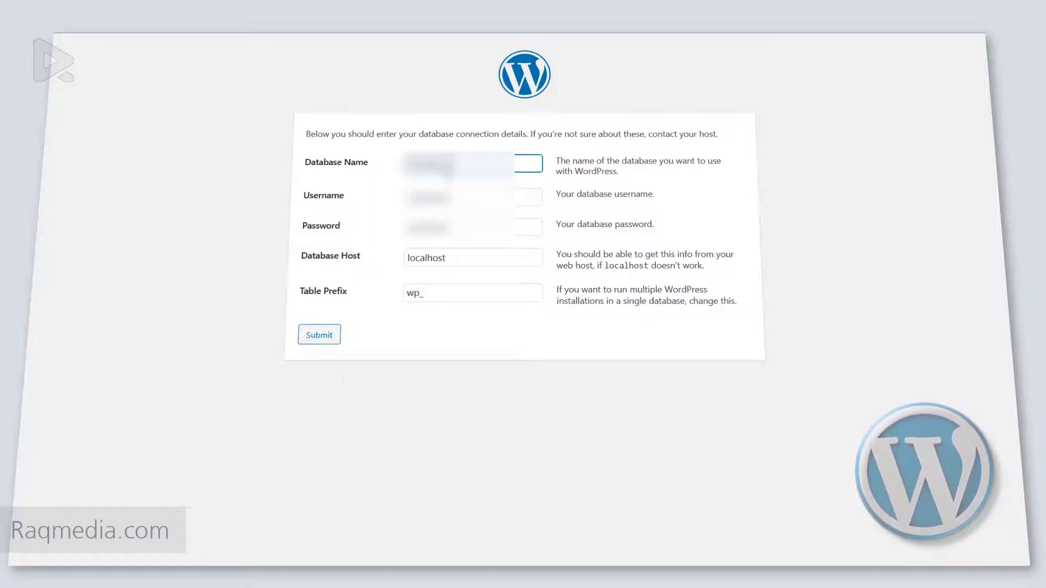
{"action": "left_click_drag", "start_coordinate": [449, 259], "coordinate": [392, 259]}
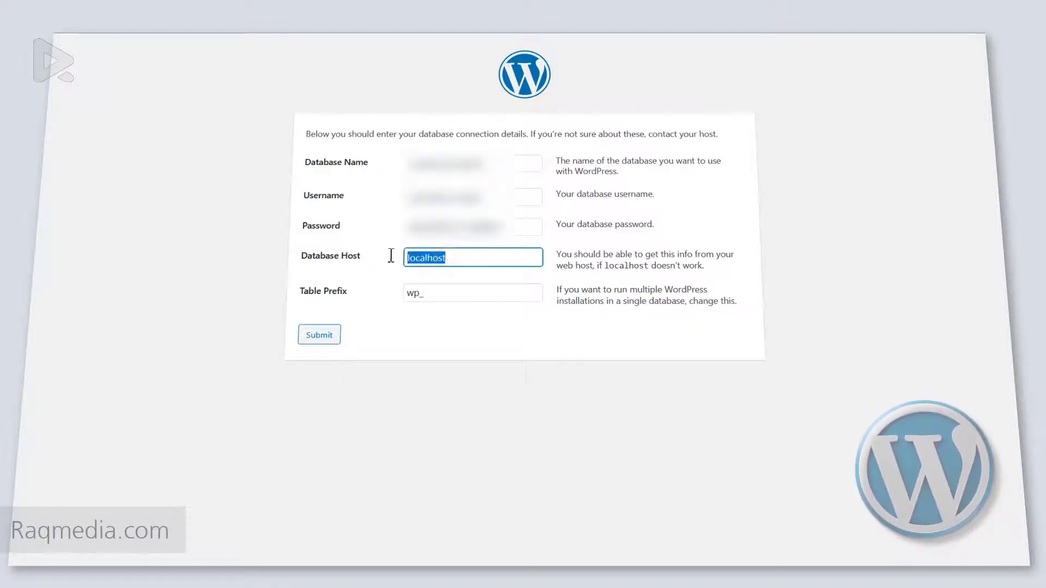
{"action": "left_click", "coordinate": [459, 258]}
{"action": "left_click_drag", "start_coordinate": [459, 258], "coordinate": [381, 253]}
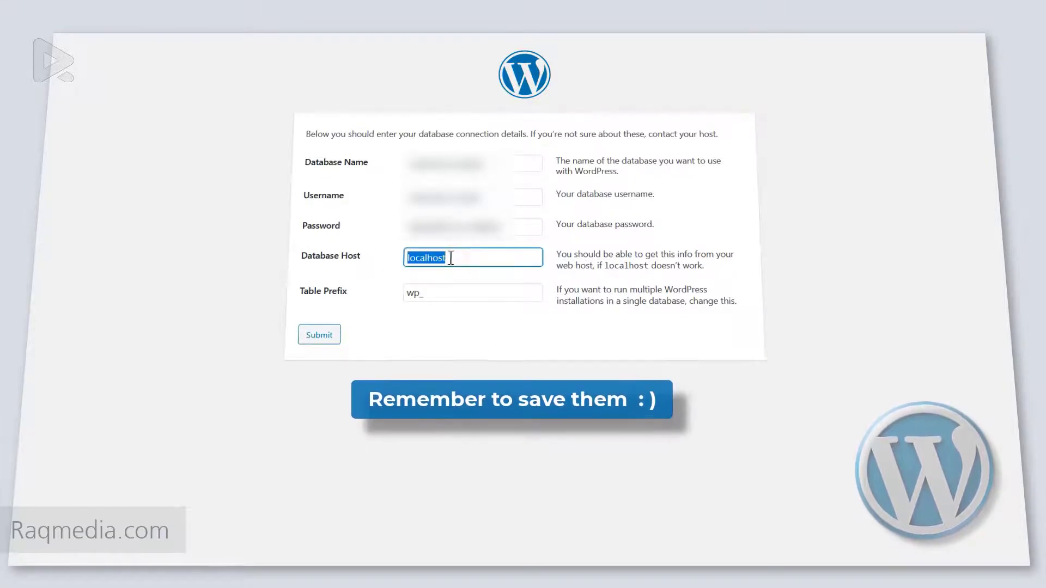
{"action": "left_click", "coordinate": [560, 263]}
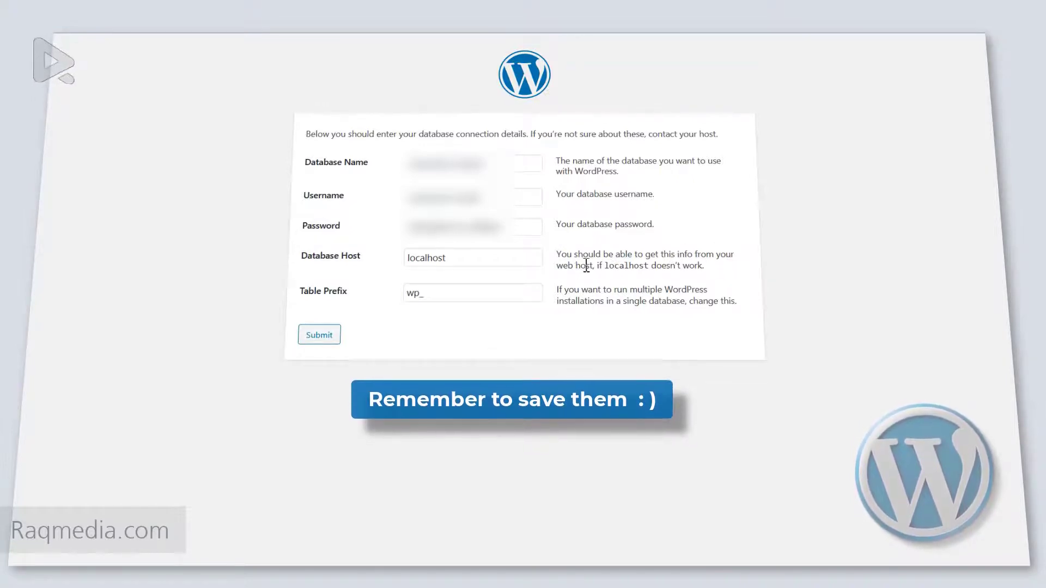
{"action": "double_click", "coordinate": [506, 263]}
Try wp_dff as the table prefix and restore it to wp_
{"action": "double_click", "coordinate": [425, 293]}
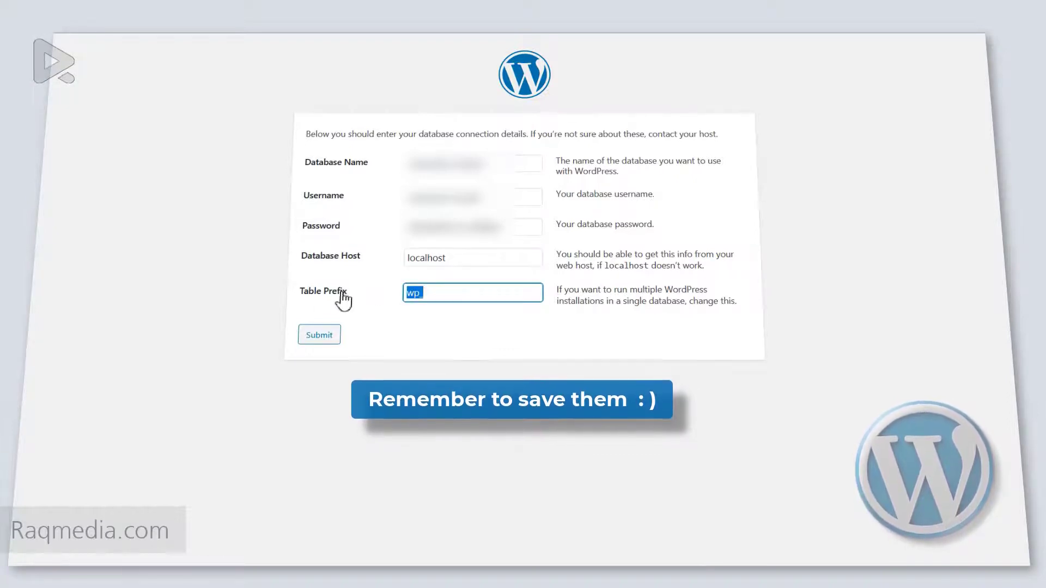
{"action": "left_click", "coordinate": [443, 293]}
{"action": "double_click", "coordinate": [443, 293]}
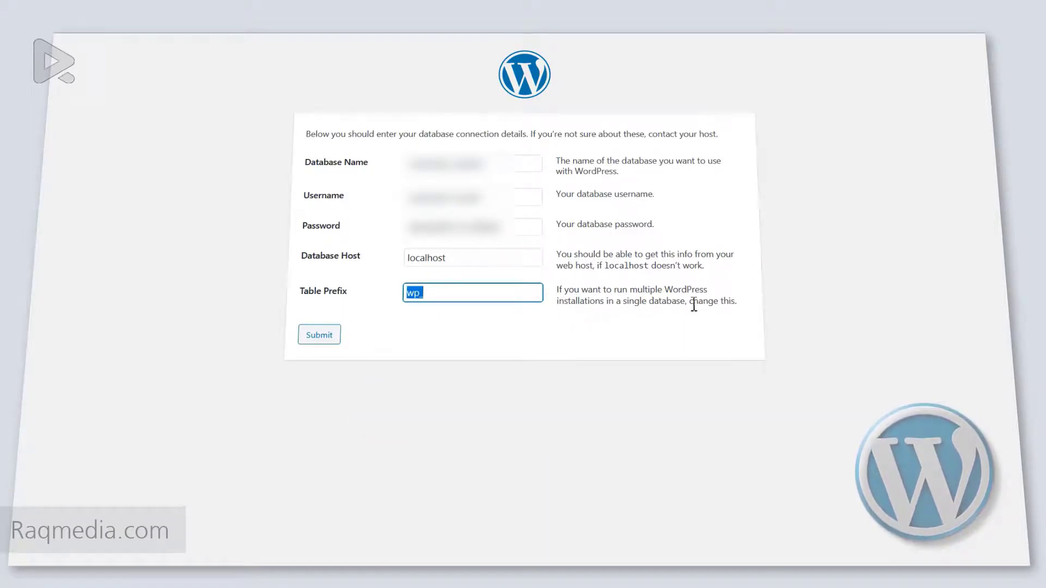
{"action": "left_click", "coordinate": [437, 293]}
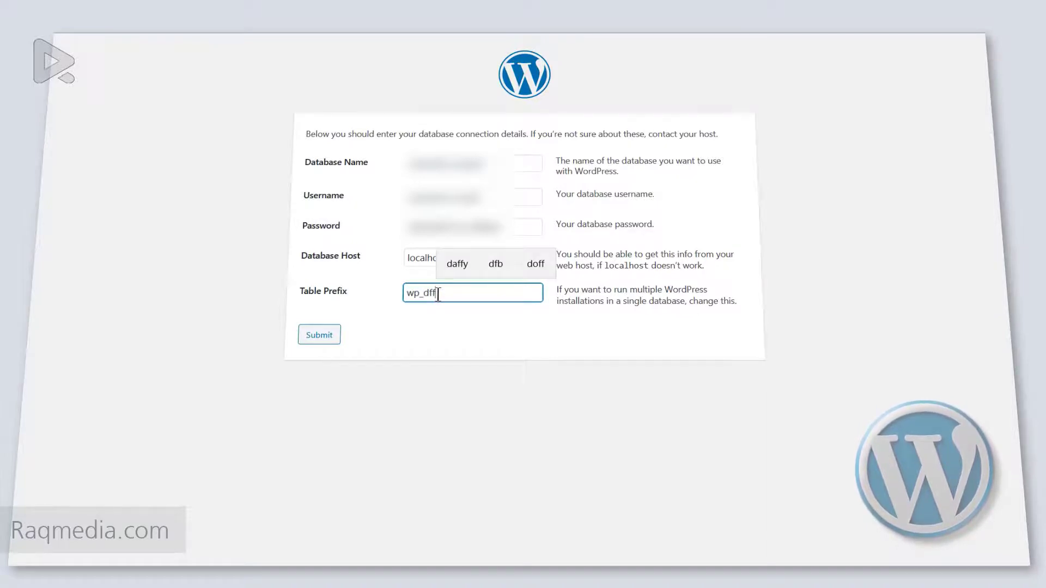
{"action": "key", "text": "BackSpace"}
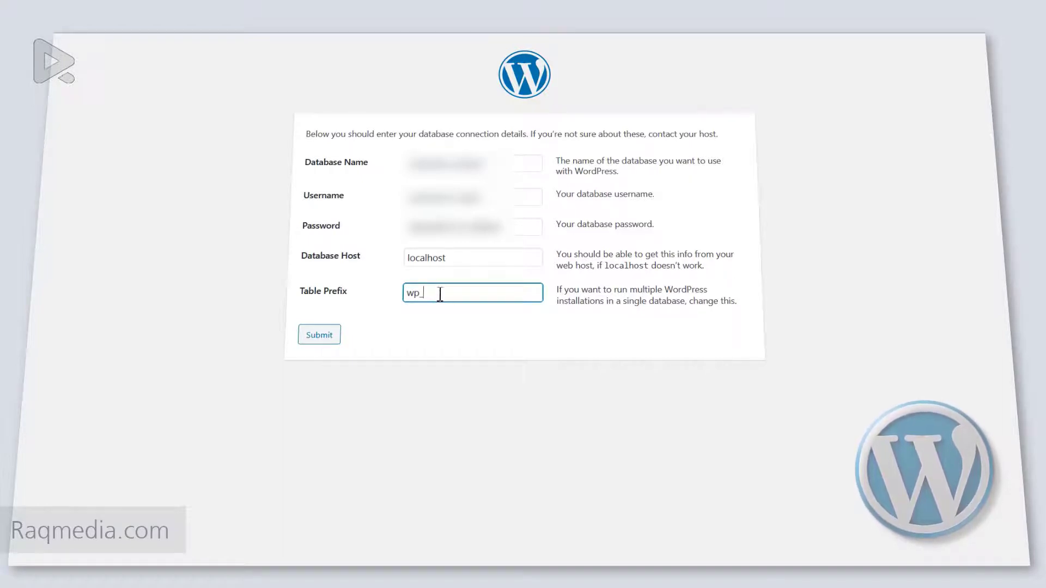
{"action": "left_click", "coordinate": [747, 205]}
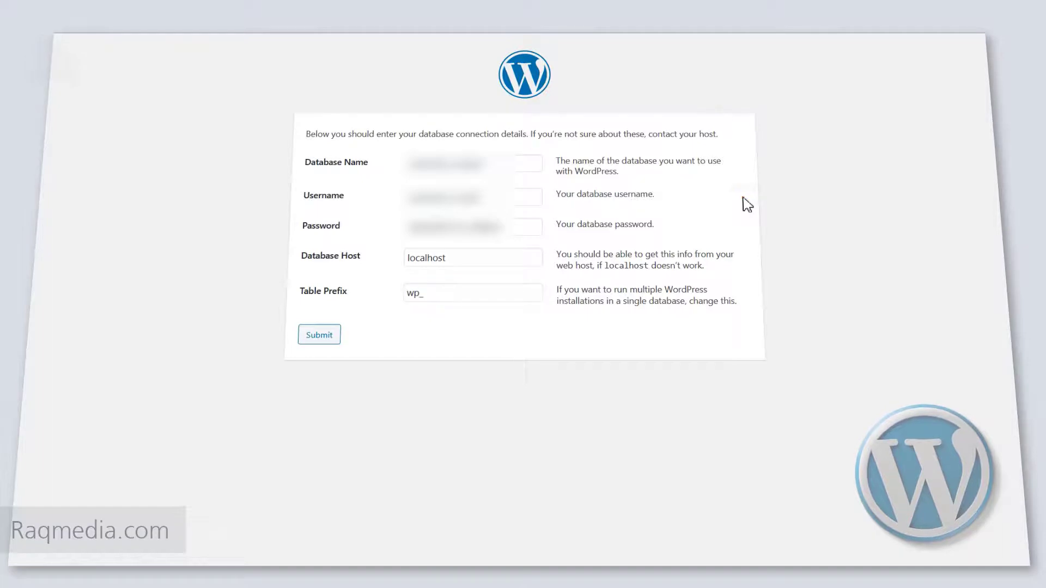
Submit the database connection details and run the WordPress installation
{"action": "left_click", "coordinate": [326, 342]}
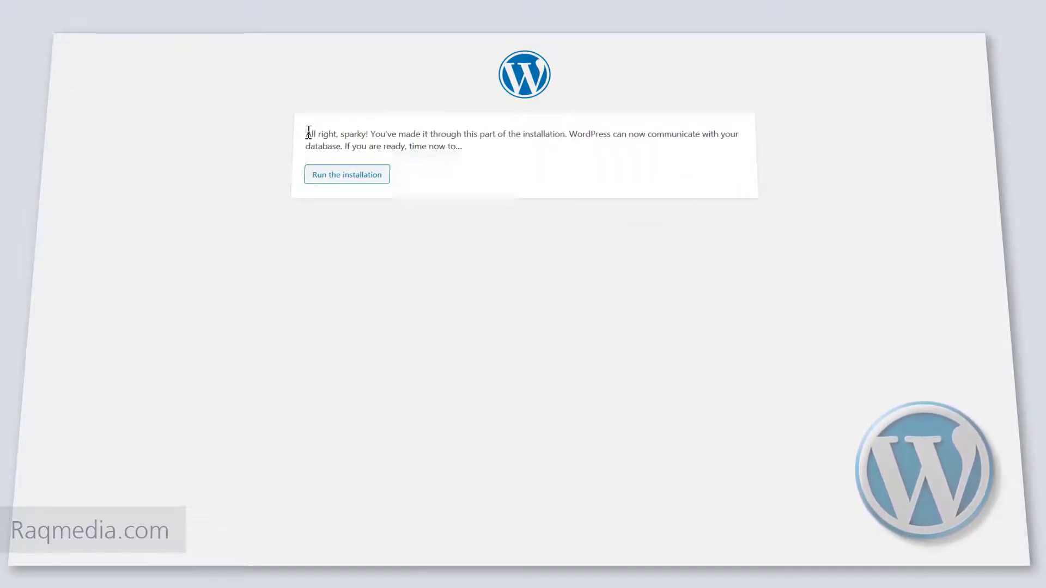
{"action": "left_click_drag", "start_coordinate": [309, 133], "coordinate": [379, 134]}
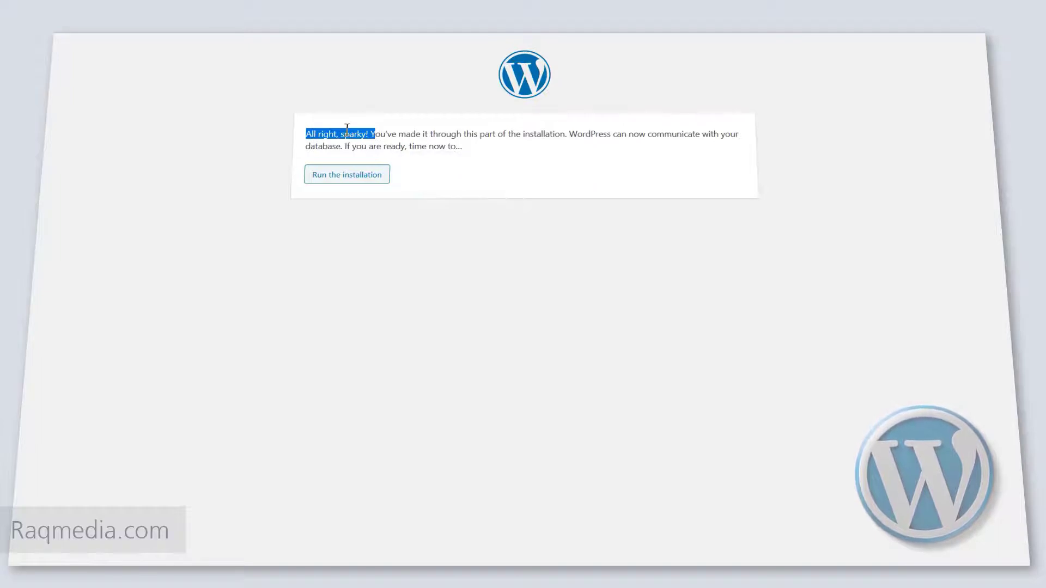
{"action": "left_click", "coordinate": [427, 134]}
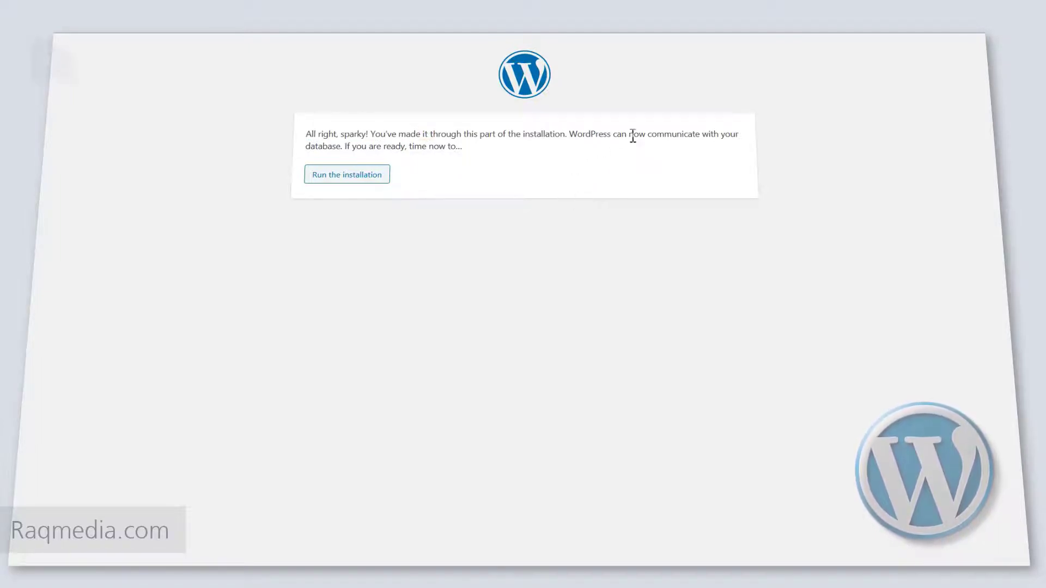
{"action": "left_click", "coordinate": [347, 178]}
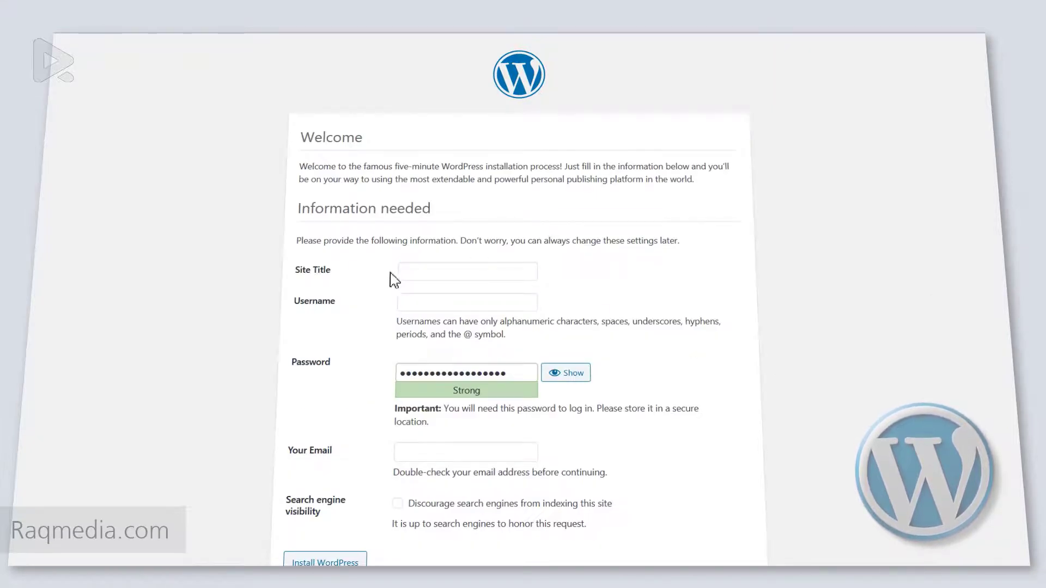
Enter the site title Englezz, fill in the admin username, password and email, keep search engine indexing allowed, and install WordPress
{"action": "left_click", "coordinate": [436, 271]}
{"action": "left_click", "coordinate": [432, 300]}
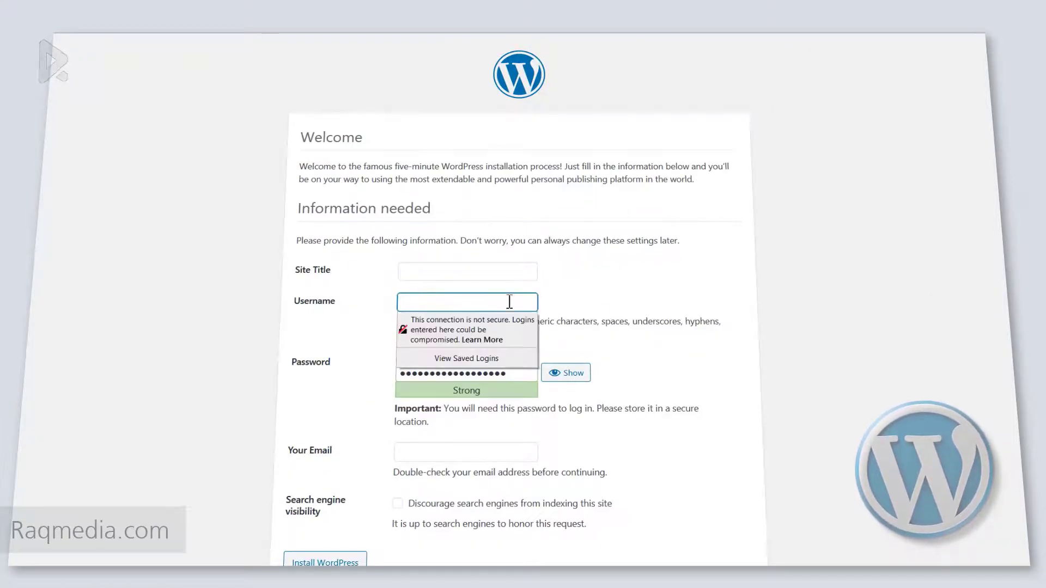
{"action": "left_click", "coordinate": [580, 297]}
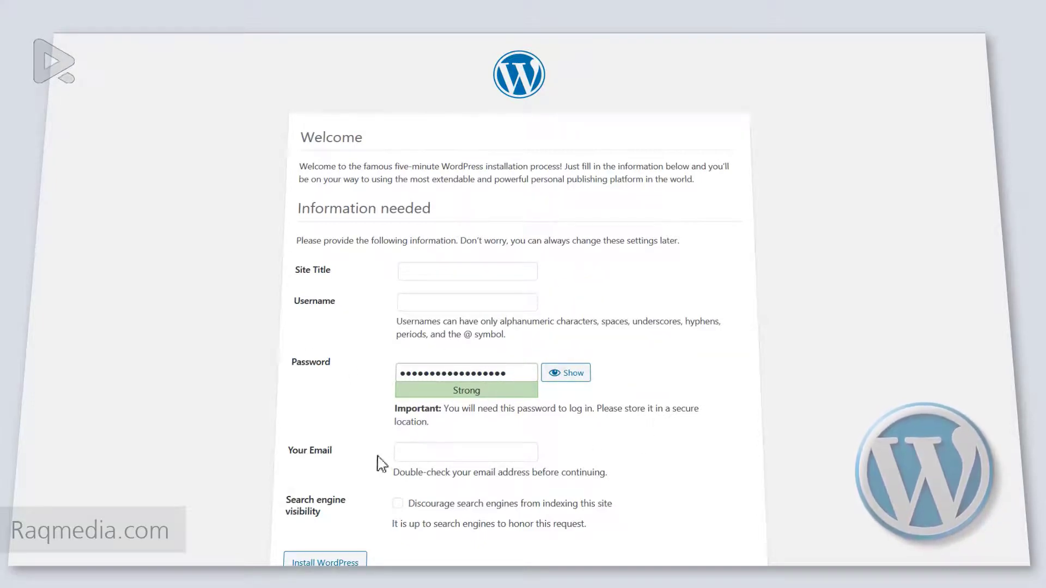
{"action": "scroll", "coordinate": [362, 459], "scroll_direction": "down", "scroll_amount": 1}
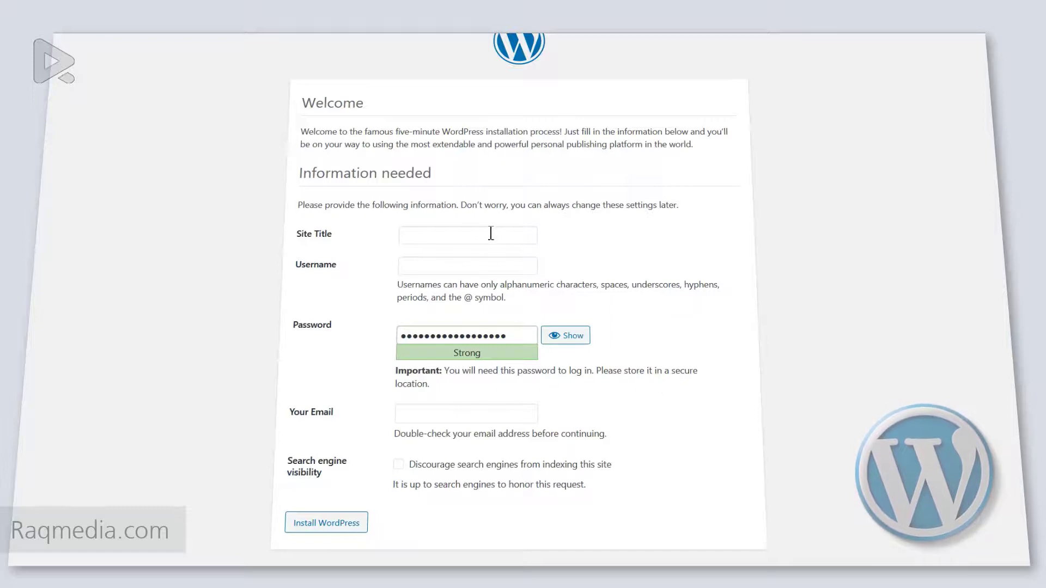
{"action": "scroll", "coordinate": [741, 432], "scroll_direction": "up", "scroll_amount": 1}
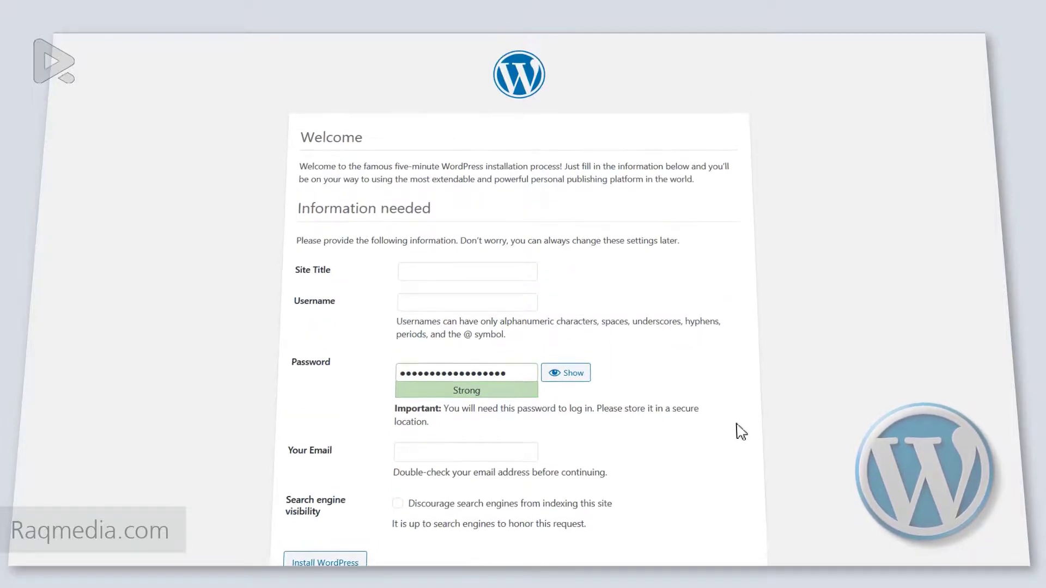
{"action": "scroll", "coordinate": [741, 433], "scroll_direction": "down", "scroll_amount": 1}
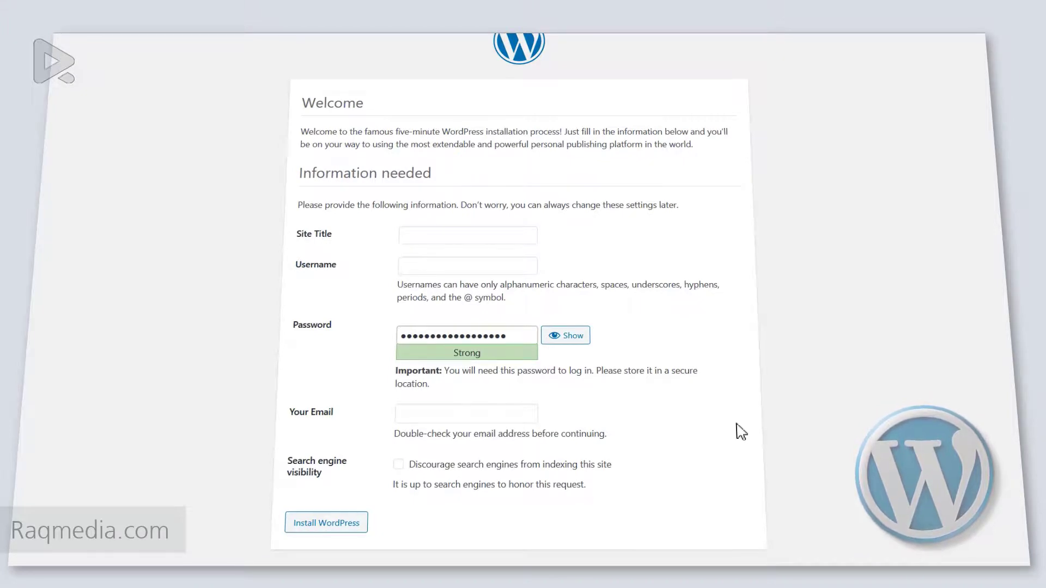
{"action": "left_click", "coordinate": [456, 229]}
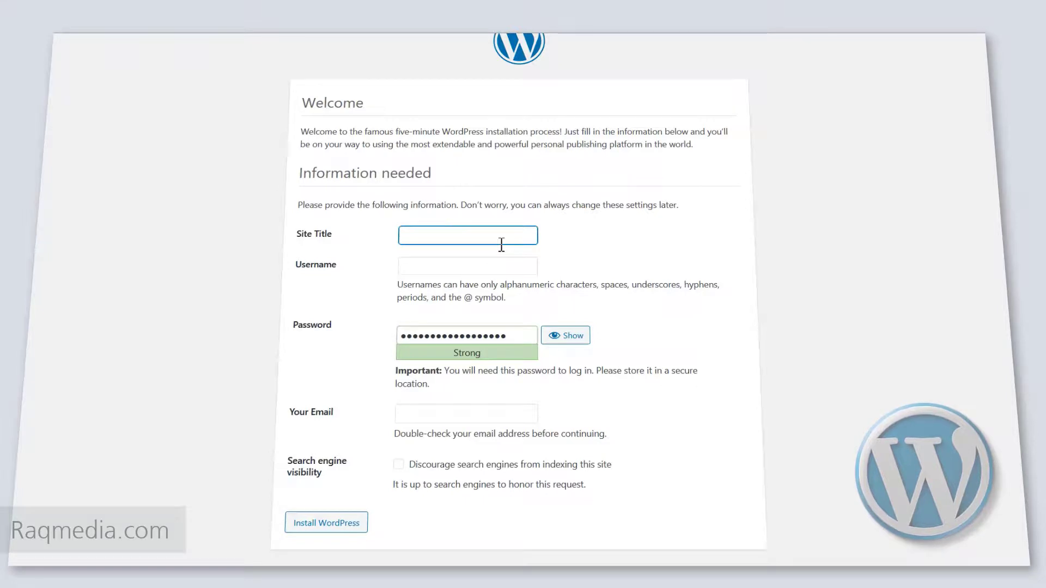
{"action": "type", "text": "Englezz"}
{"action": "left_click", "coordinate": [316, 246]}
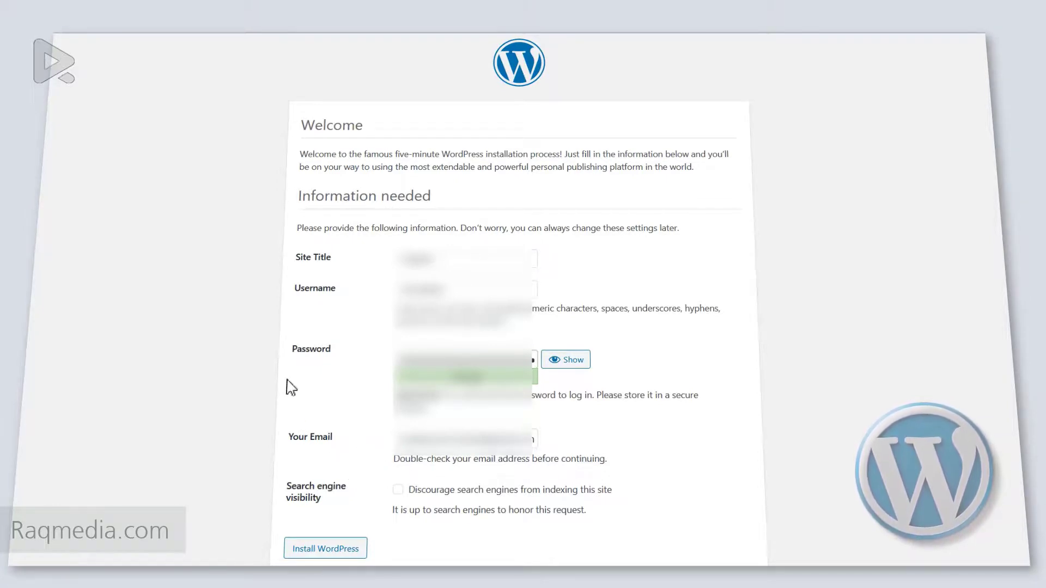
{"action": "left_click", "coordinate": [349, 552]}
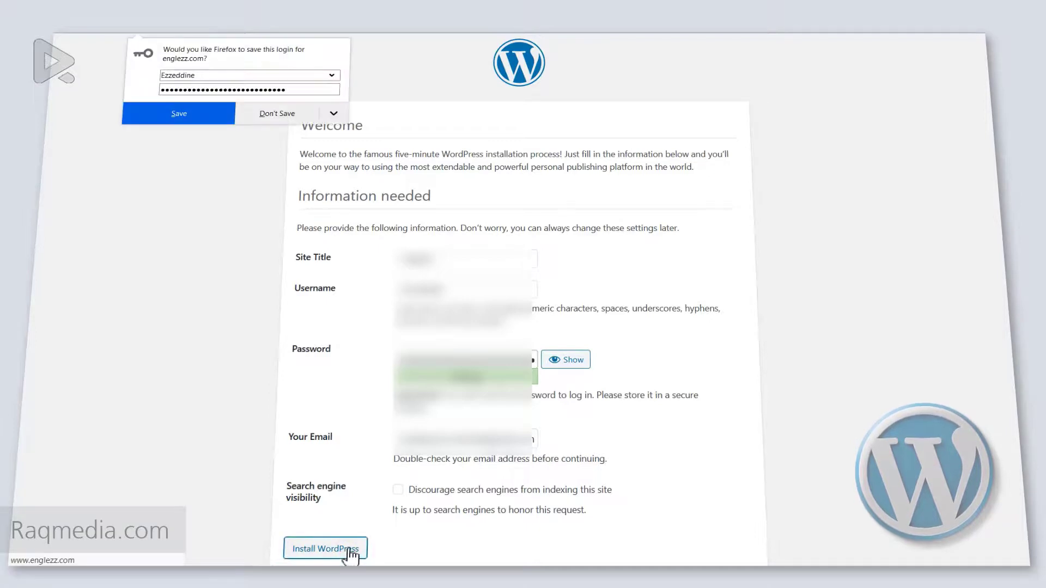
{"action": "left_click", "coordinate": [232, 178]}
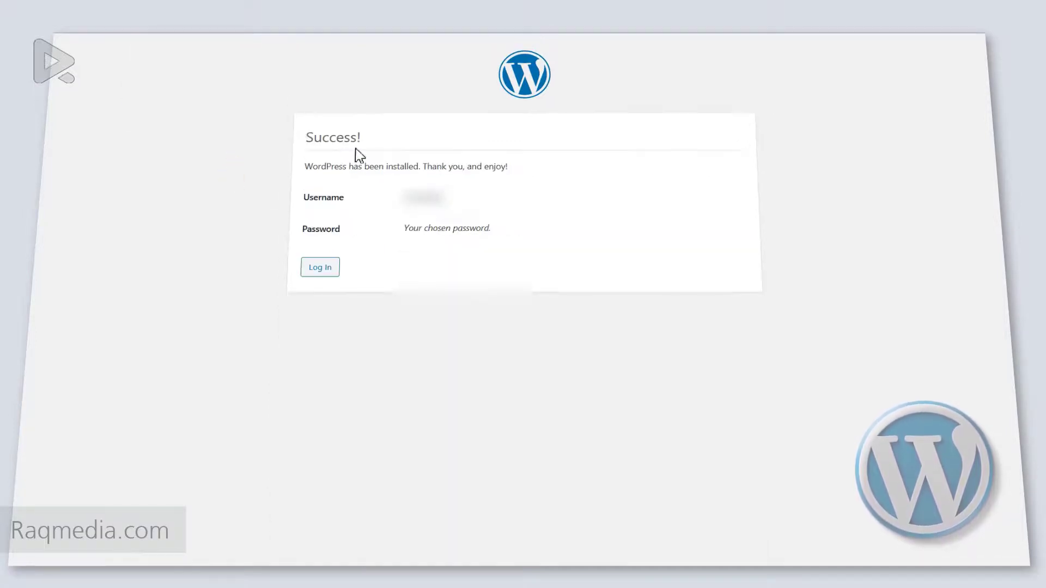
Proceed to the login page, log in with the admin username and password, and save the login in the browser
{"action": "left_click_drag", "start_coordinate": [305, 140], "coordinate": [387, 143]}
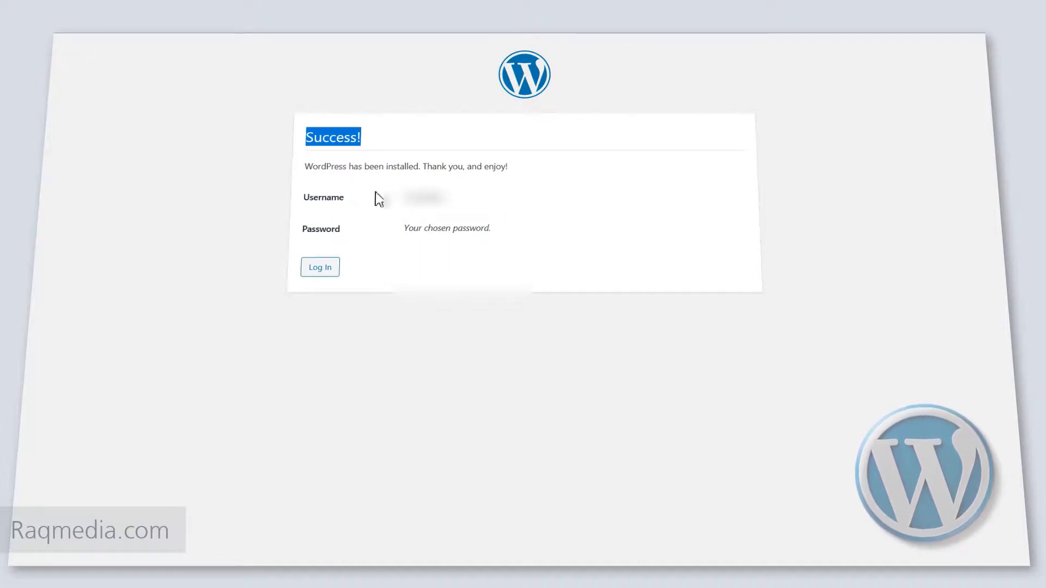
{"action": "double_click", "coordinate": [340, 197]}
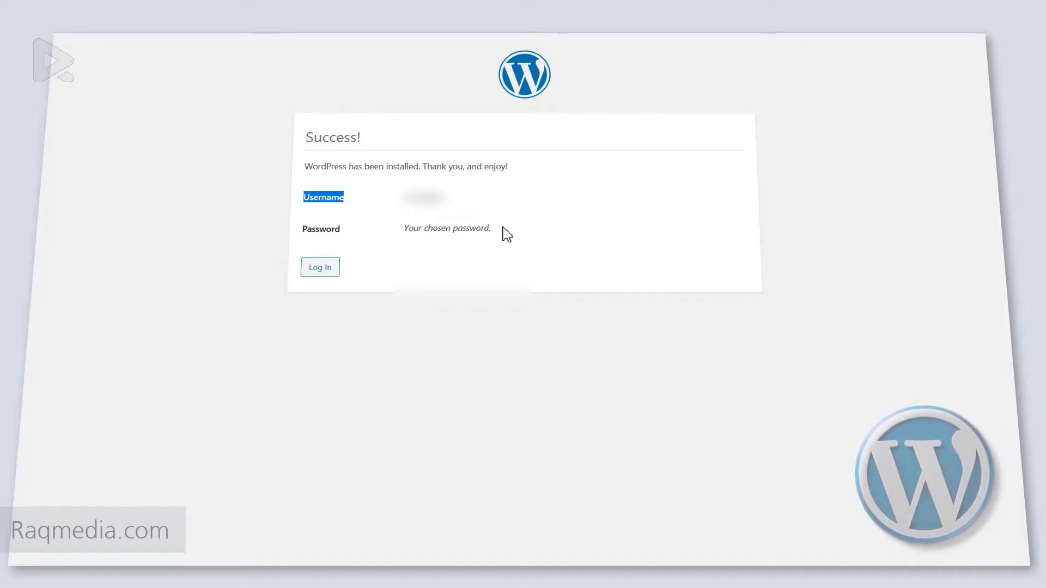
{"action": "left_click", "coordinate": [389, 244]}
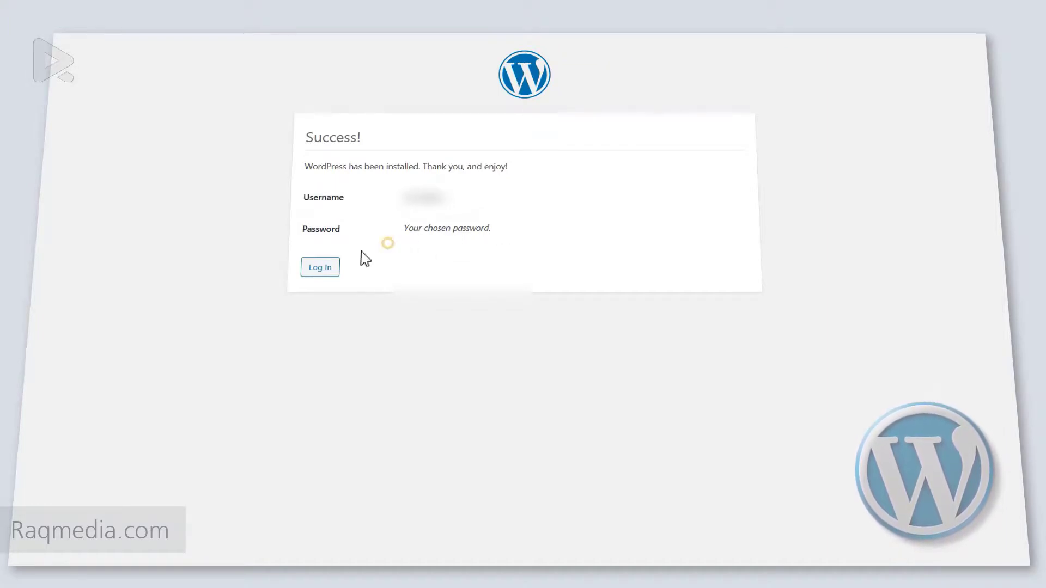
{"action": "left_click", "coordinate": [326, 268]}
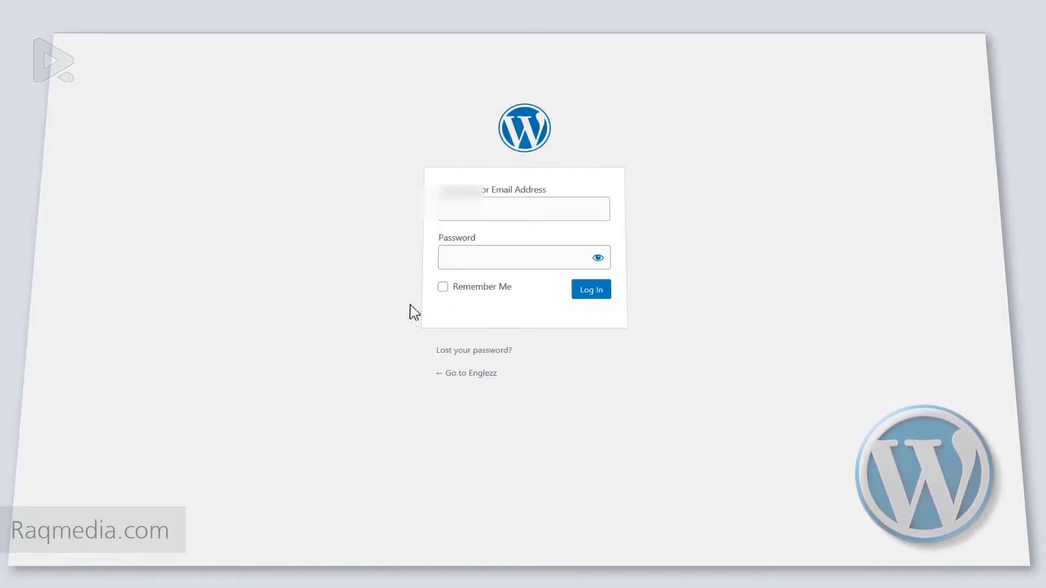
{"action": "left_click", "coordinate": [510, 211]}
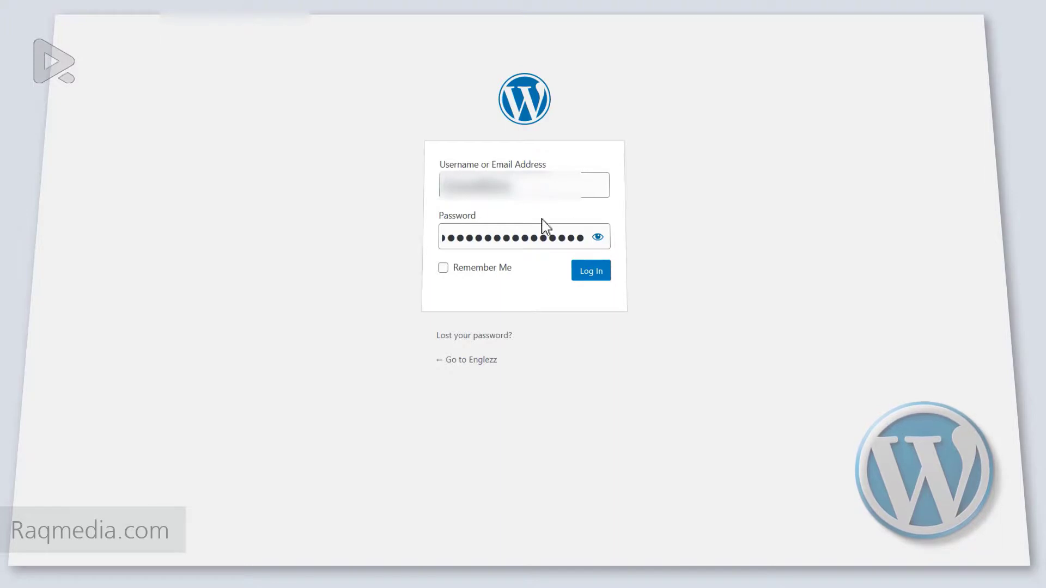
{"action": "left_click", "coordinate": [591, 275]}
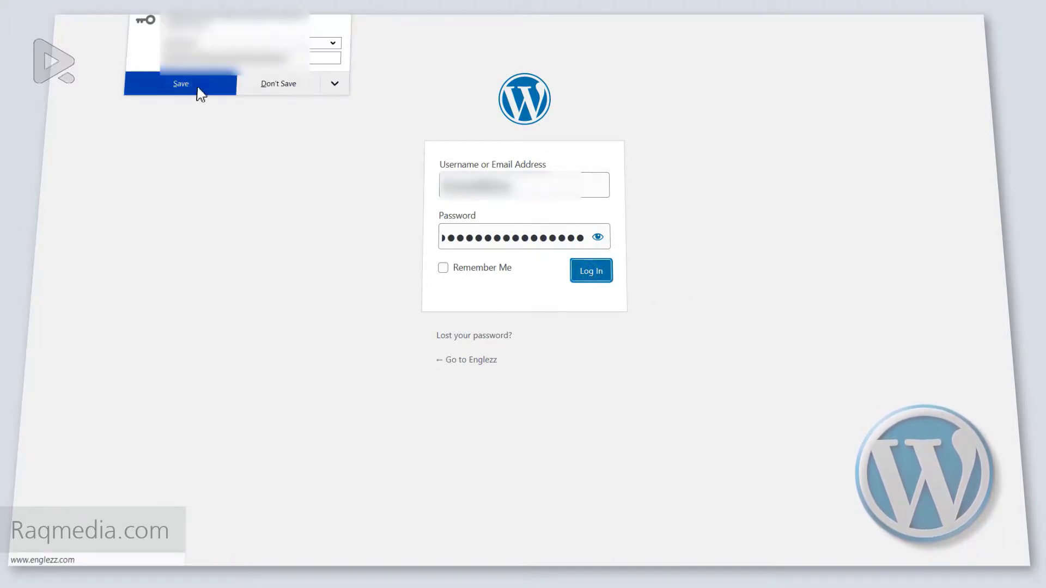
{"action": "left_click", "coordinate": [197, 87]}
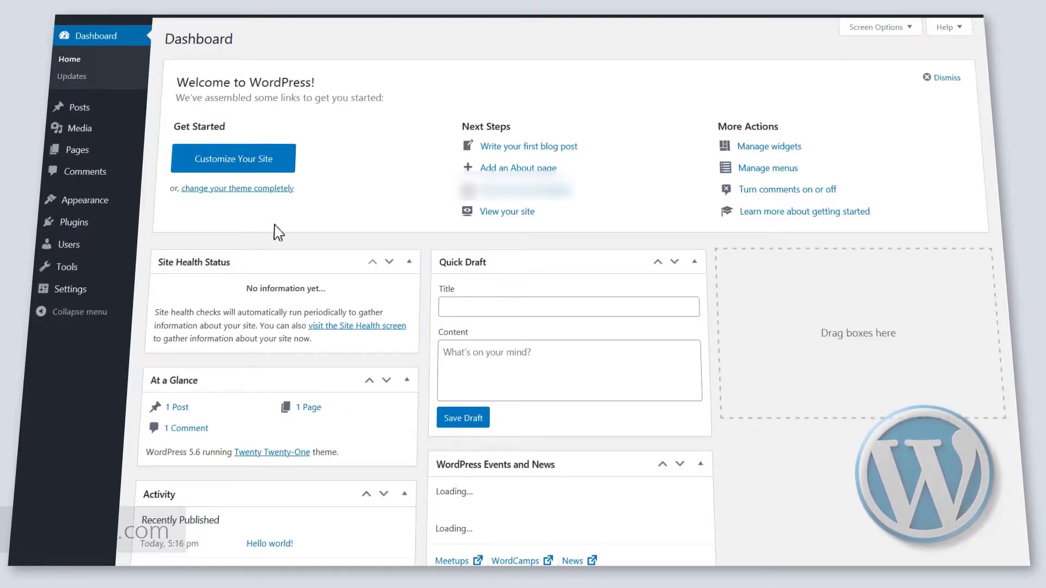
Look over the WordPress dashboard, and open the live Englezz site in a new browser tab and switch to it
{"action": "scroll", "coordinate": [711, 425], "scroll_direction": "down", "scroll_amount": 4}
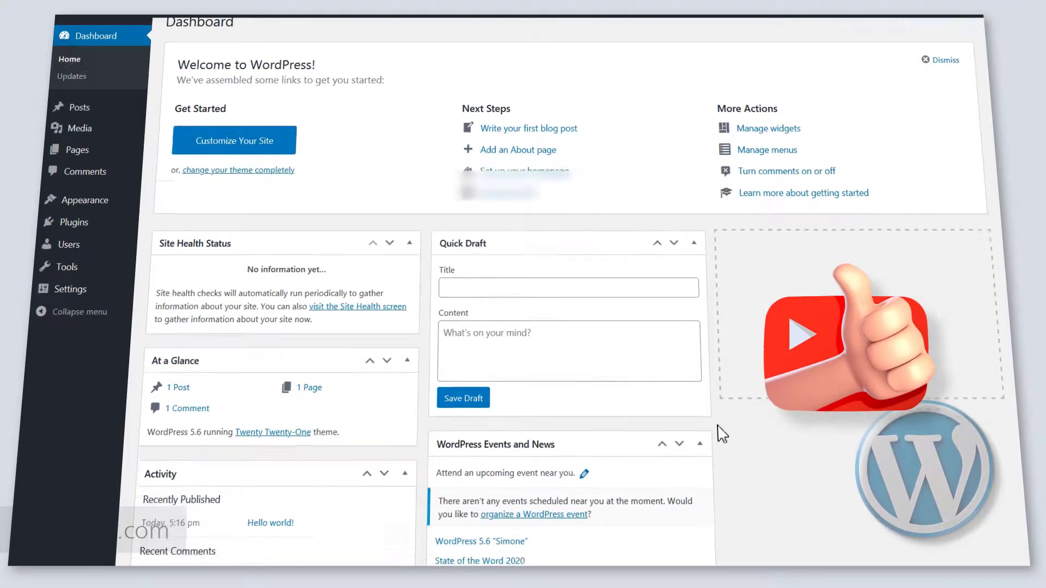
{"action": "scroll", "coordinate": [726, 430], "scroll_direction": "up", "scroll_amount": 4}
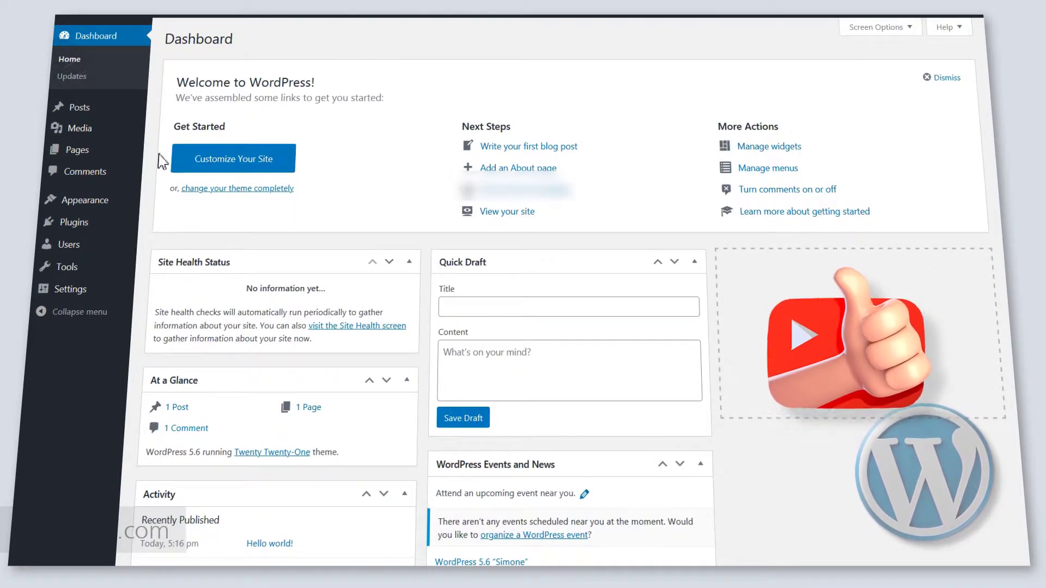
{"action": "mouse_move", "coordinate": [102, 110]}
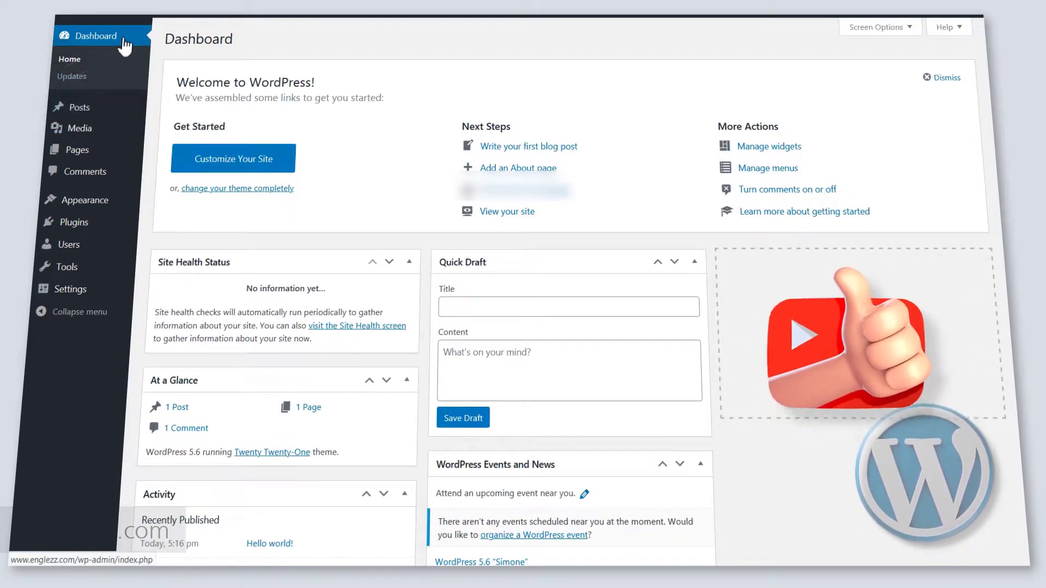
{"action": "mouse_move", "coordinate": [109, 20]}
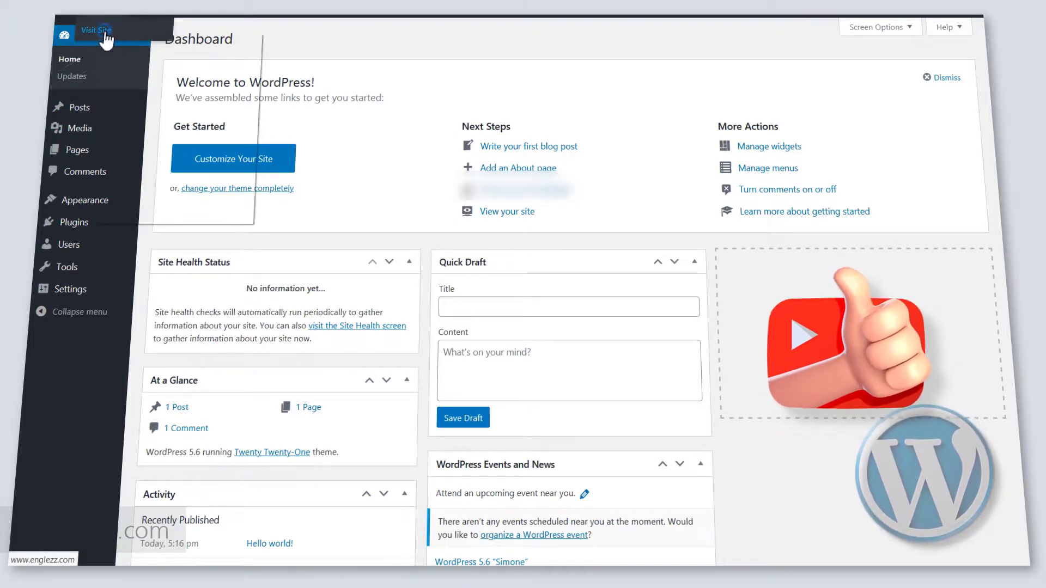
{"action": "right_click", "coordinate": [105, 34]}
{"action": "left_click", "coordinate": [139, 36]}
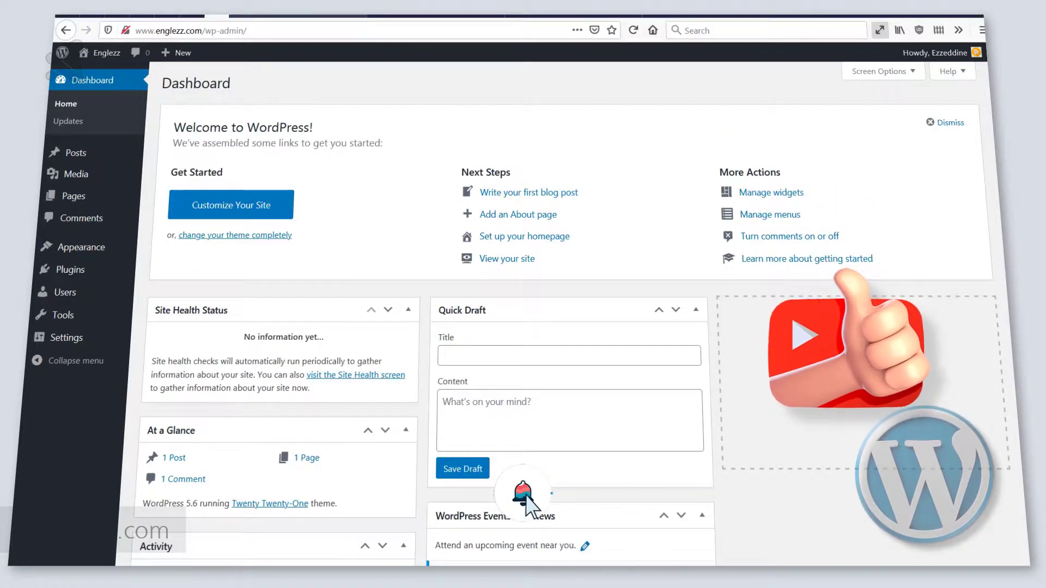
{"action": "key", "text": "ctrl+Tab"}
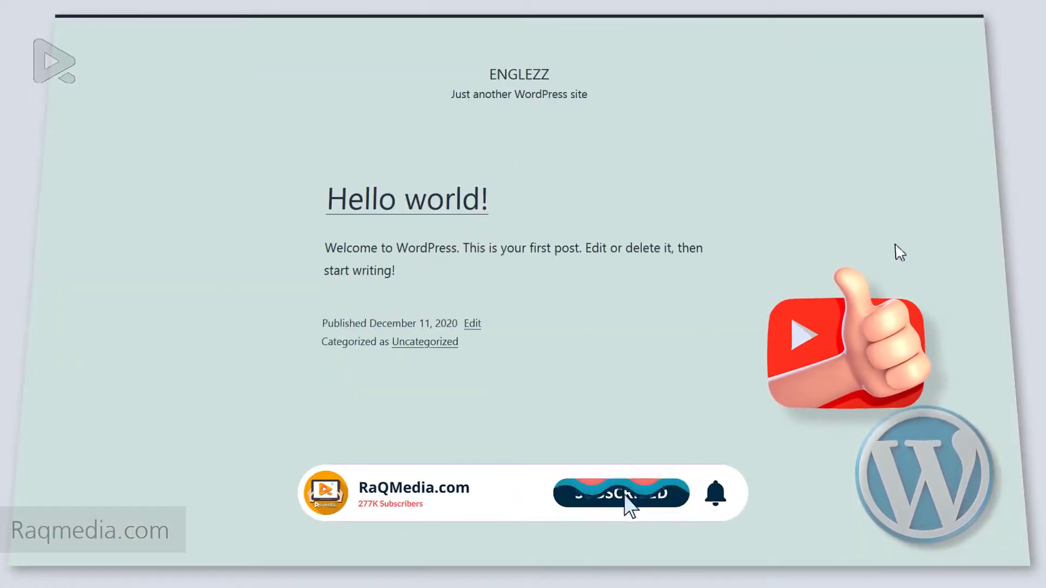
Examine the live site's front page from header to footer and check its web address
{"action": "scroll", "coordinate": [240, 303], "scroll_direction": "down", "scroll_amount": 5}
{"action": "scroll", "coordinate": [254, 300], "scroll_direction": "up", "scroll_amount": 5}
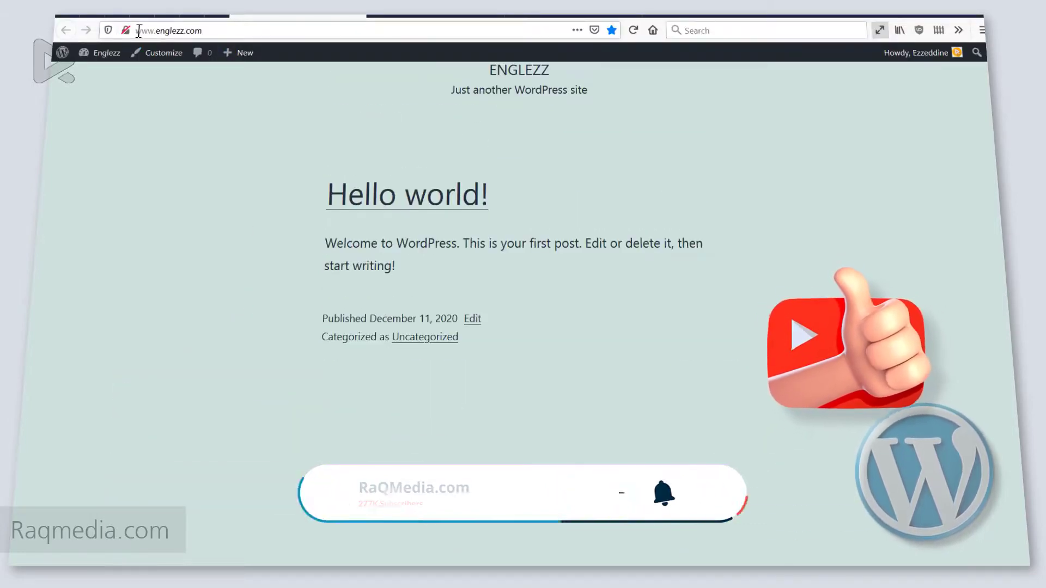
{"action": "left_click", "coordinate": [244, 31]}
{"action": "left_click", "coordinate": [756, 131]}
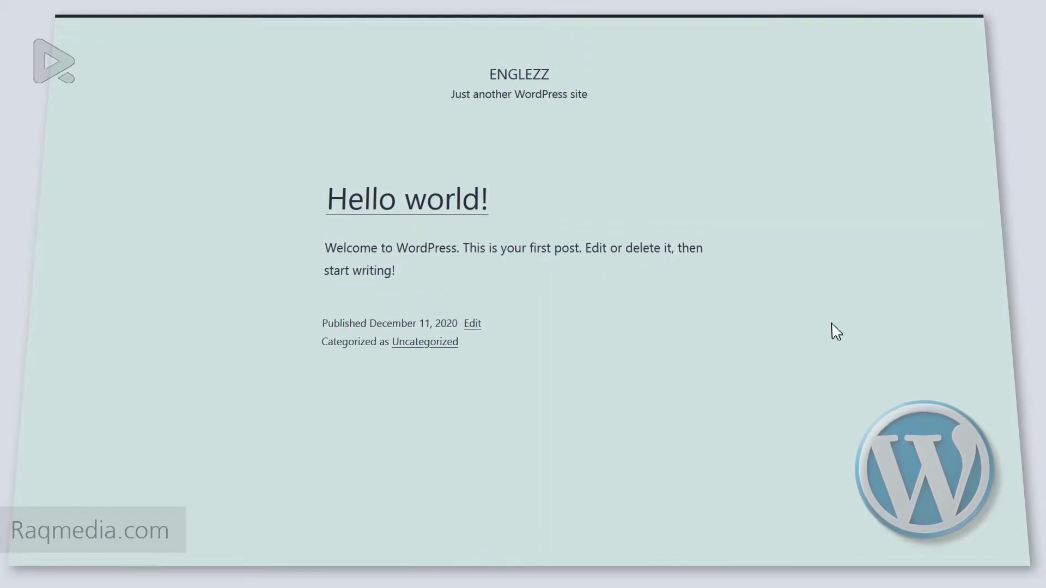
{"action": "scroll", "coordinate": [837, 332], "scroll_direction": "down", "scroll_amount": 5}
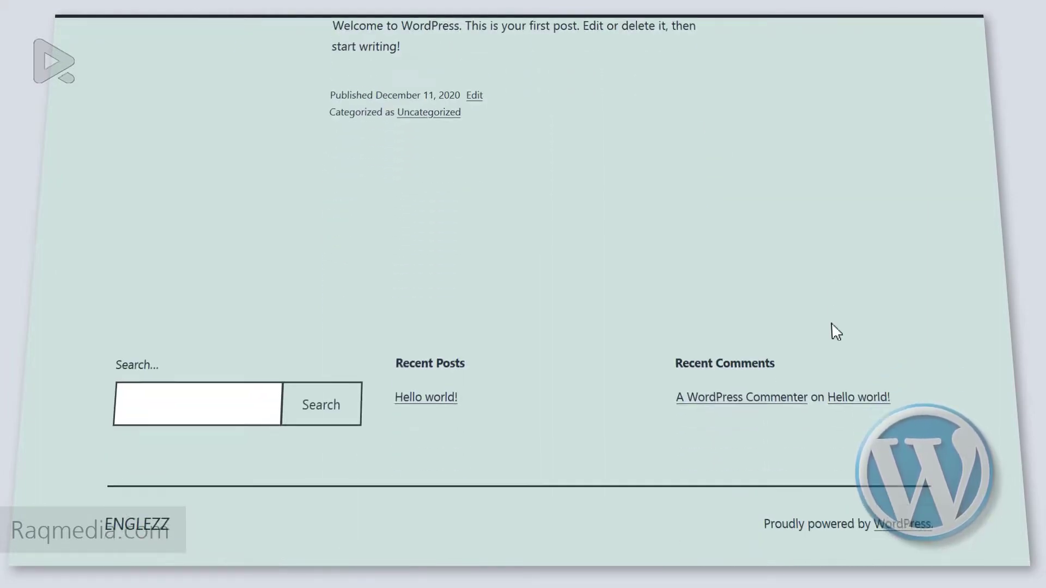
{"action": "scroll", "coordinate": [836, 332], "scroll_direction": "up", "scroll_amount": 5}
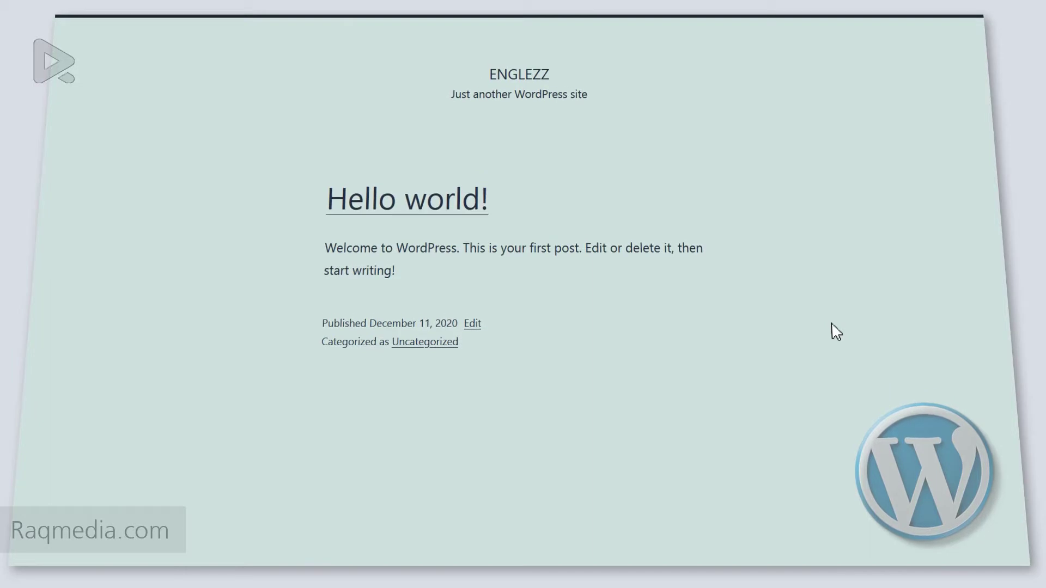